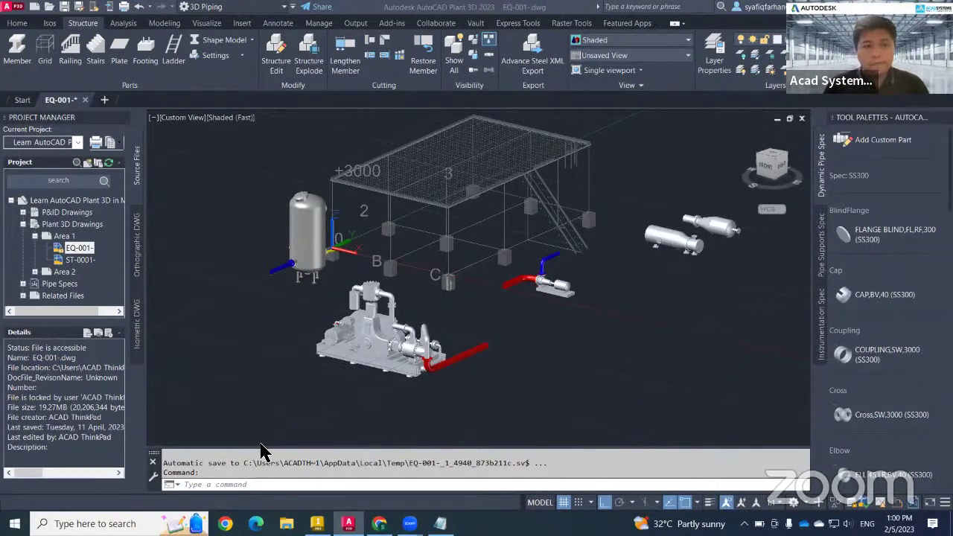
Step: Switch to Inventor and review the Bill of Materials of the Separator Vessel Layout assembly
key("alt+Tab")
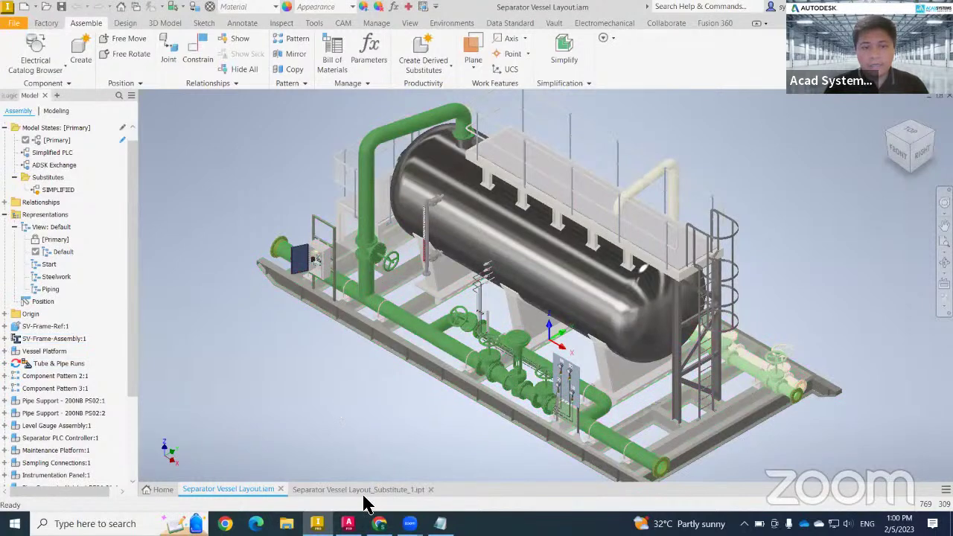
mouse_move(348, 524)
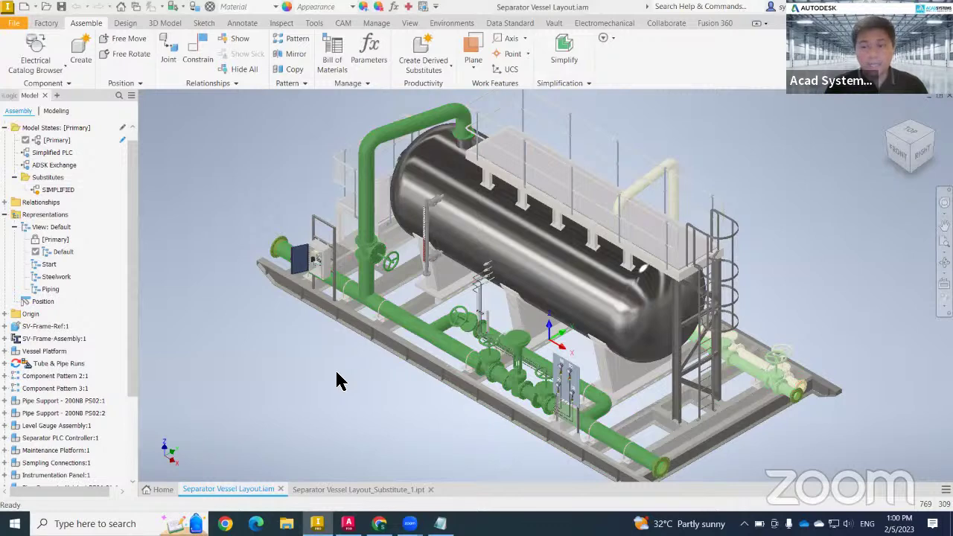
left_click(332, 63)
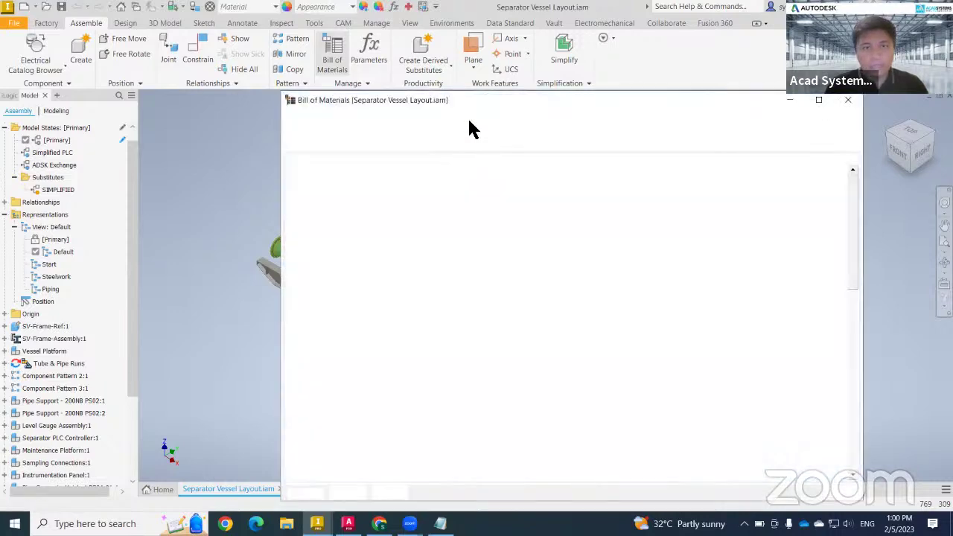
left_click_drag(477, 93, 232, 76)
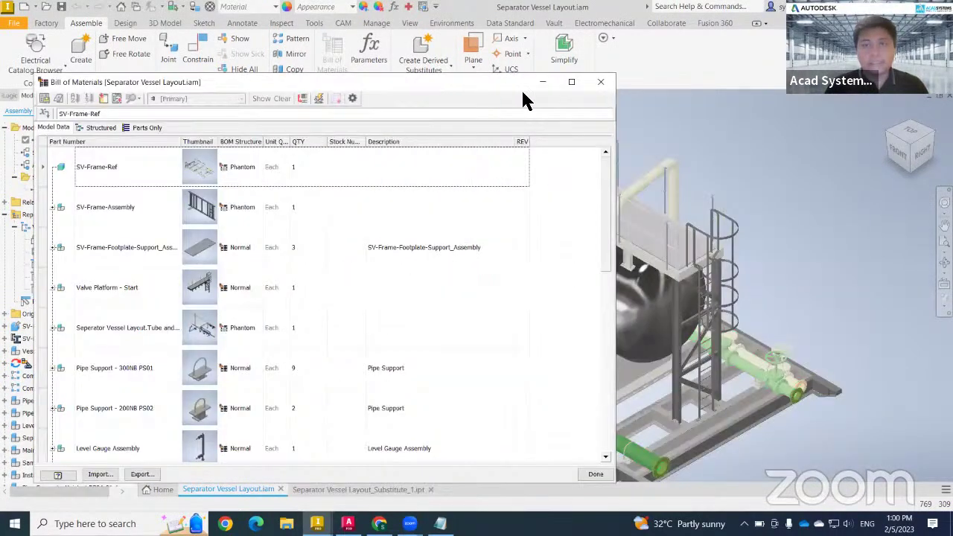
left_click(600, 85)
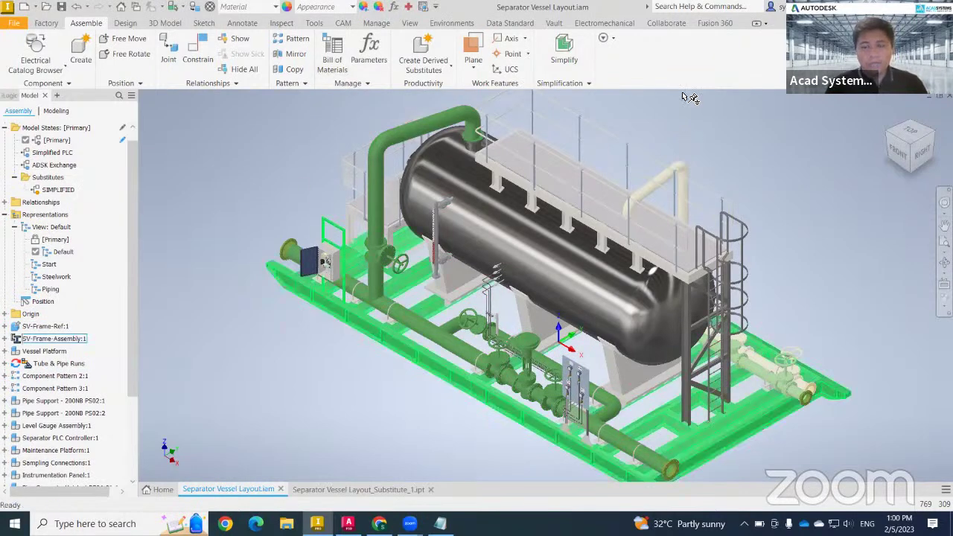
Step: Identify the vessel platform, separator vessel and piping in the model, and expand Tube & Pipe Runs in the model tree
left_click(603, 186)
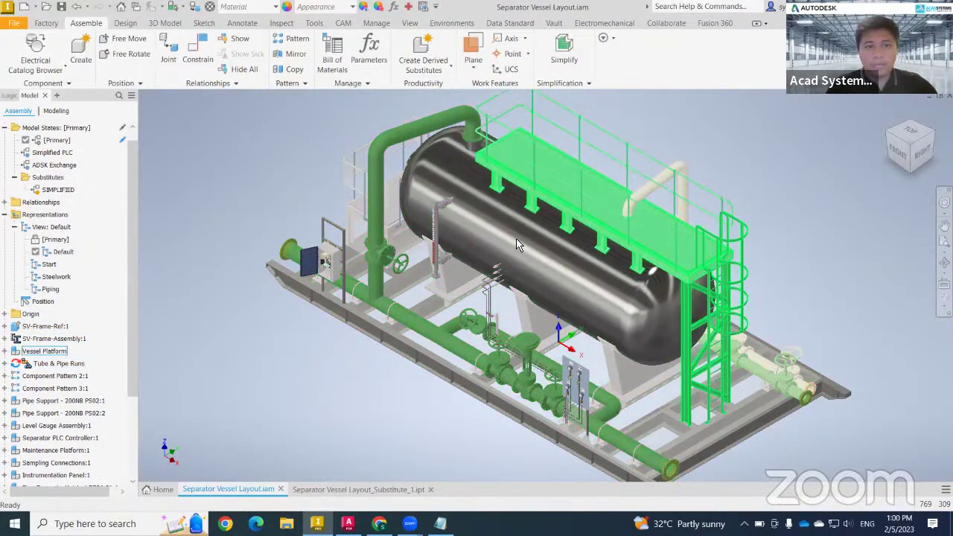
left_click(518, 246)
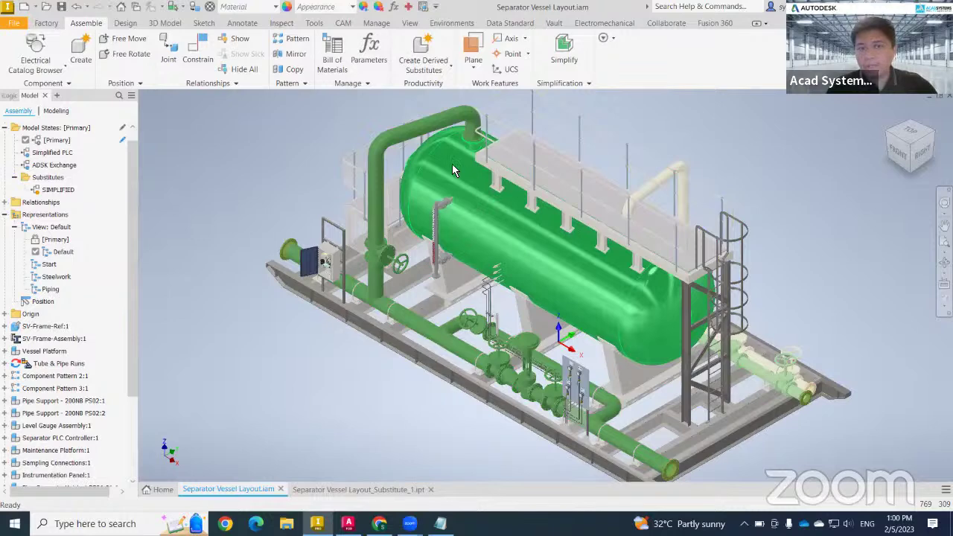
left_click(400, 151)
right_click(390, 145)
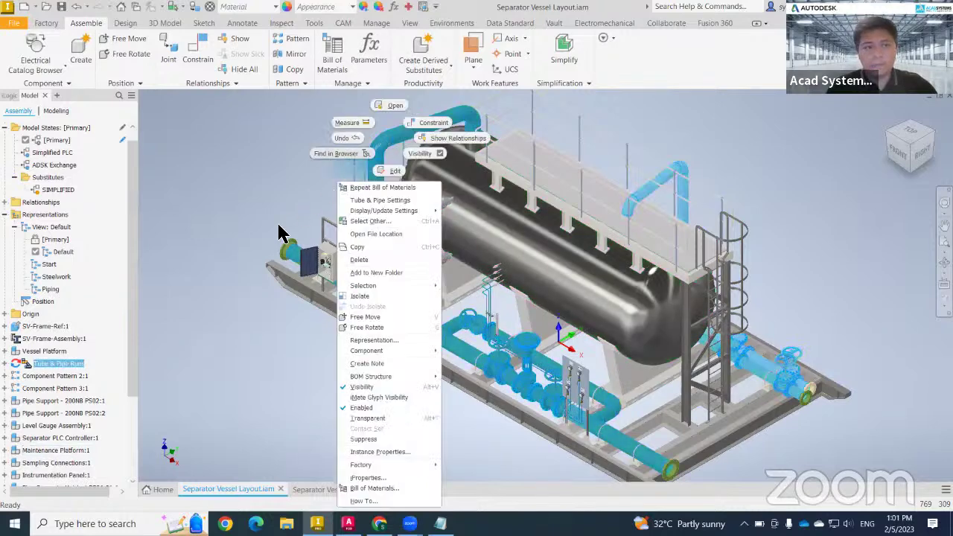
left_click(58, 364)
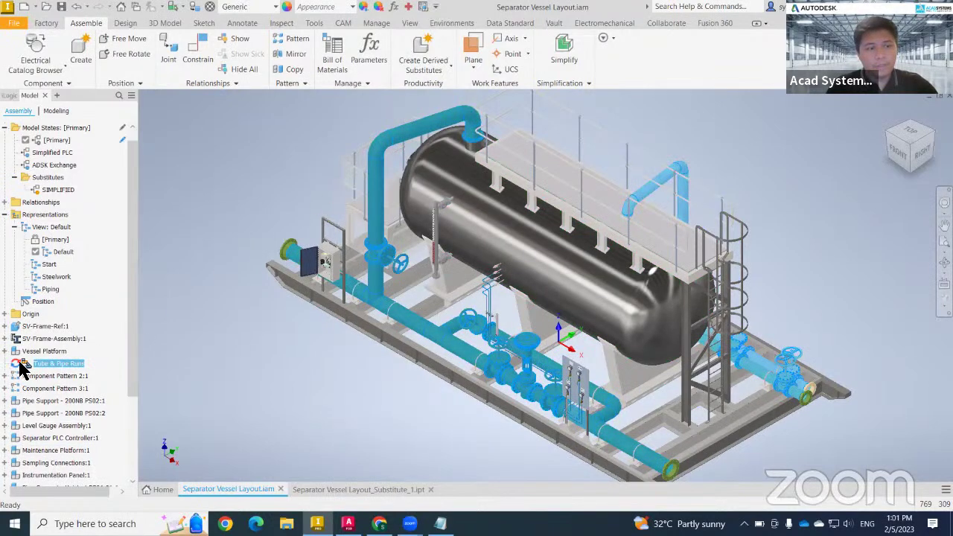
left_click(19, 364)
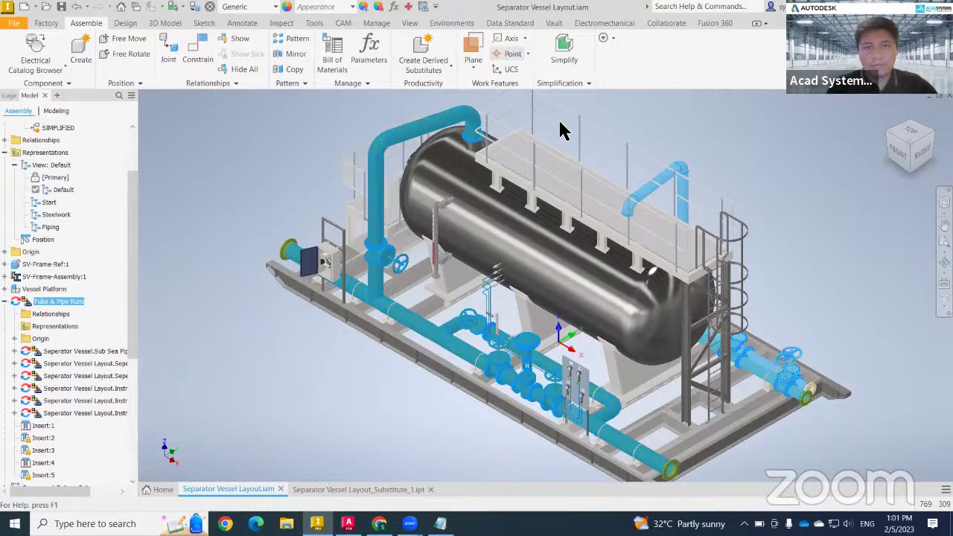
Step: Look over the available environments, examine the valves on the skid piping up close, and return to the home view
left_click(447, 23)
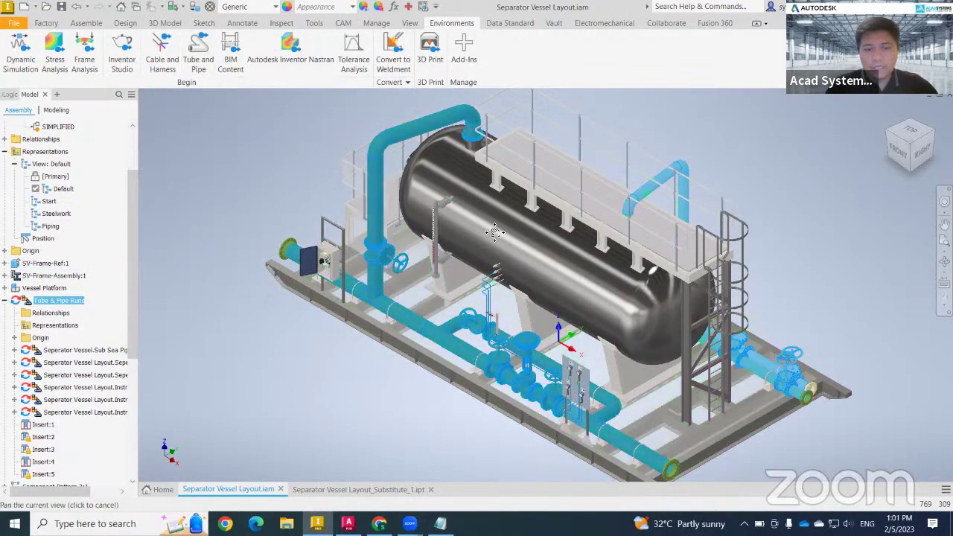
scroll(521, 294, "up", 5)
scroll(521, 294, "up", 5)
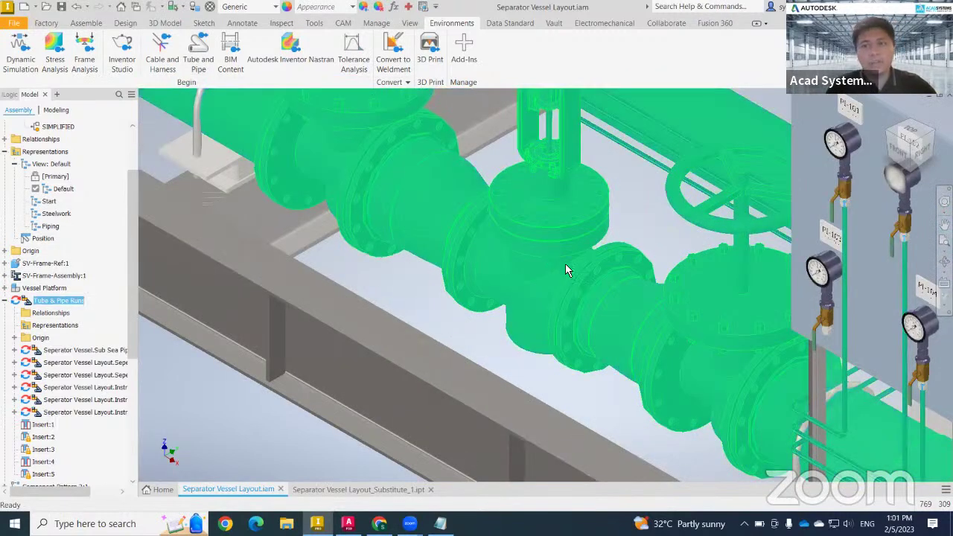
scroll(565, 263, "down", 5)
scroll(565, 264, "down", 5)
left_click(566, 274)
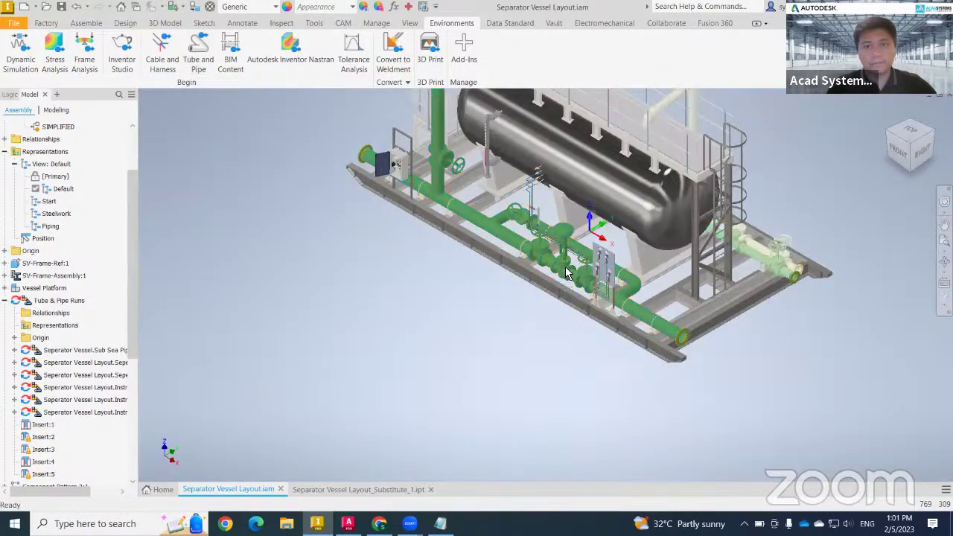
key("F6")
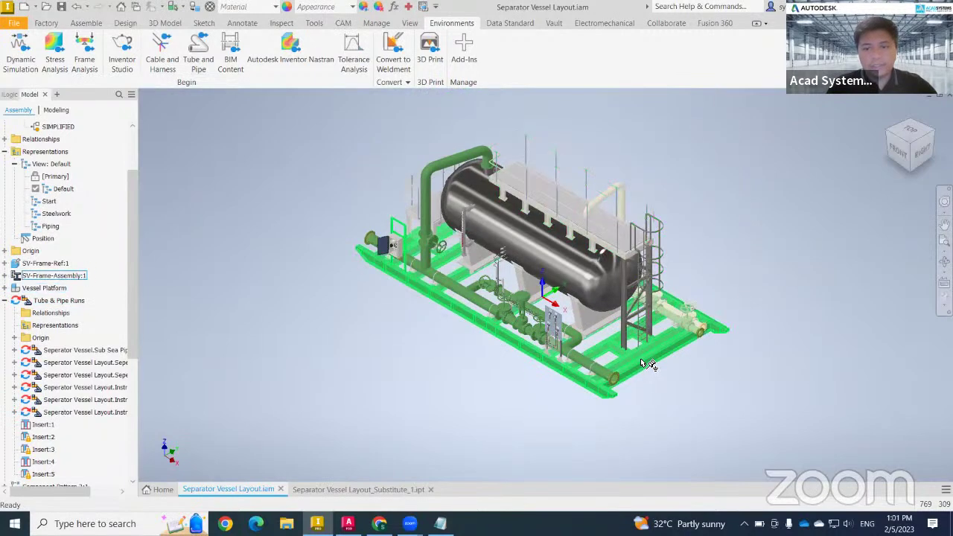
left_click(86, 23)
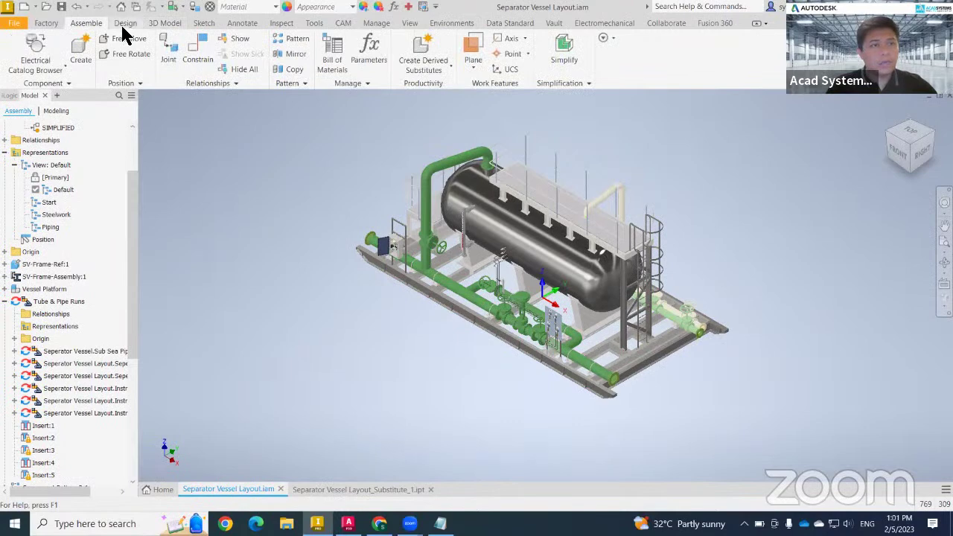
scroll(85, 60, "down", 1)
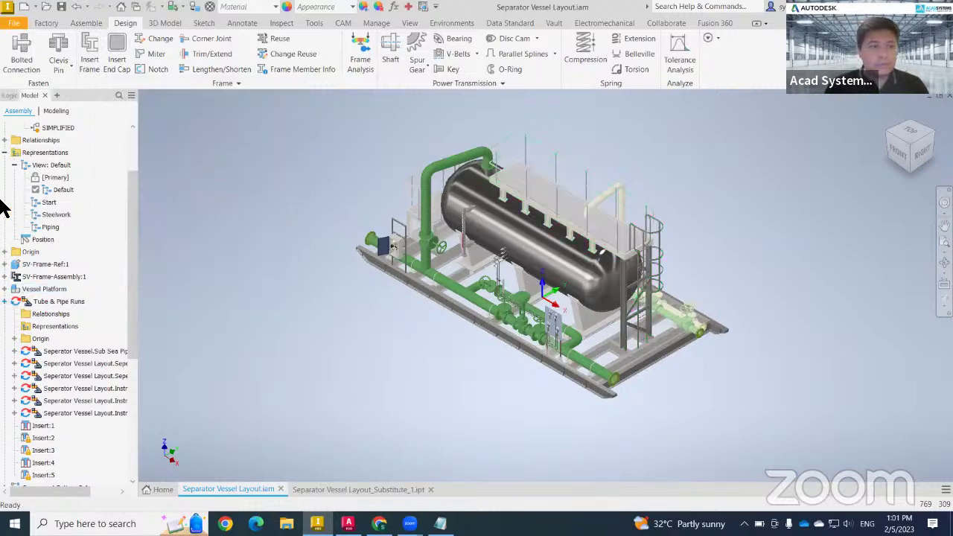
scroll(47, 237, "up", 2)
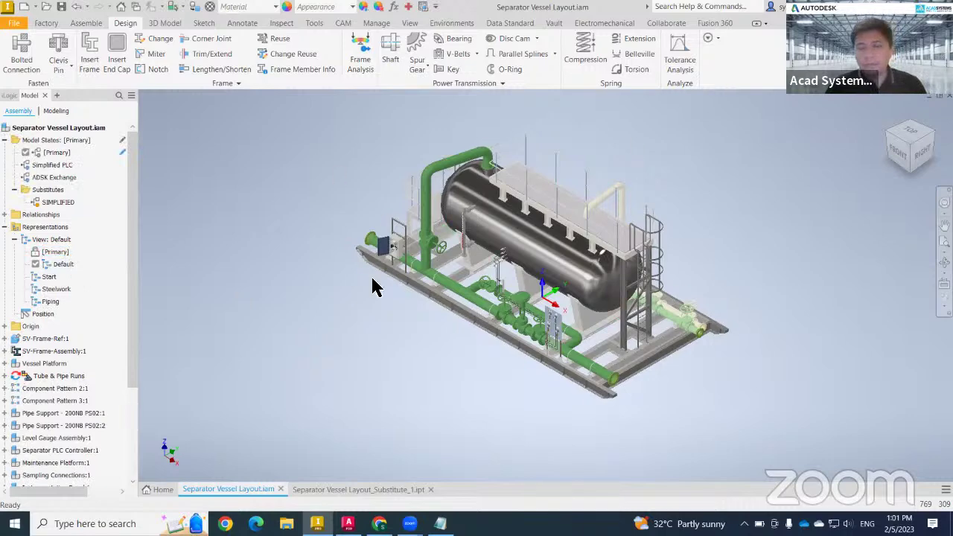
scroll(818, 298, "up", 3)
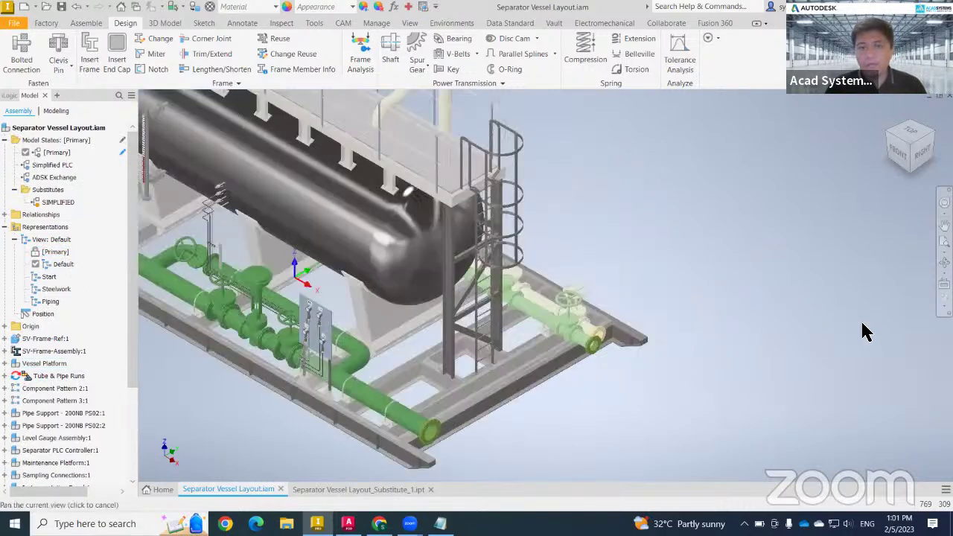
scroll(762, 304, "down", 4)
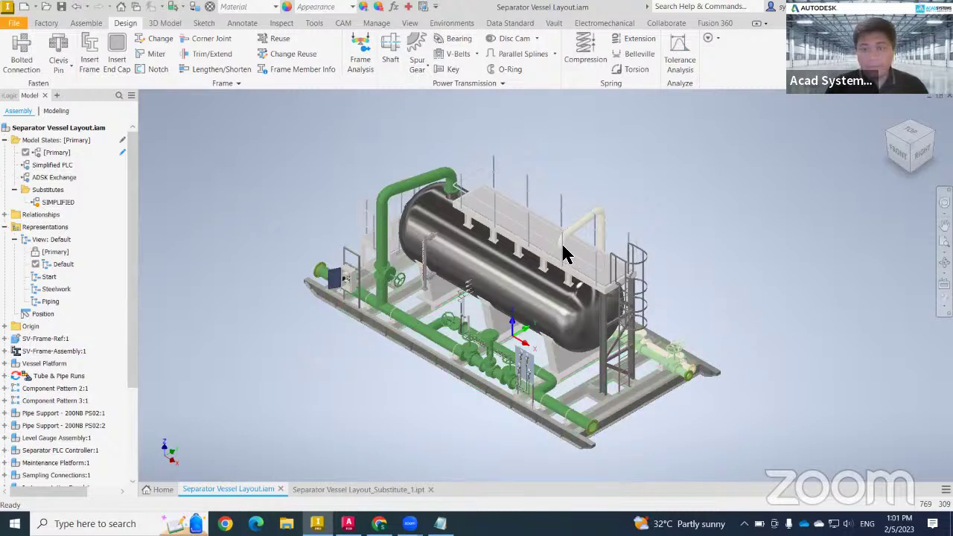
Step: Create a new model state of the assembly and suppress the Separator PLC Controller in it
right_click(43, 143)
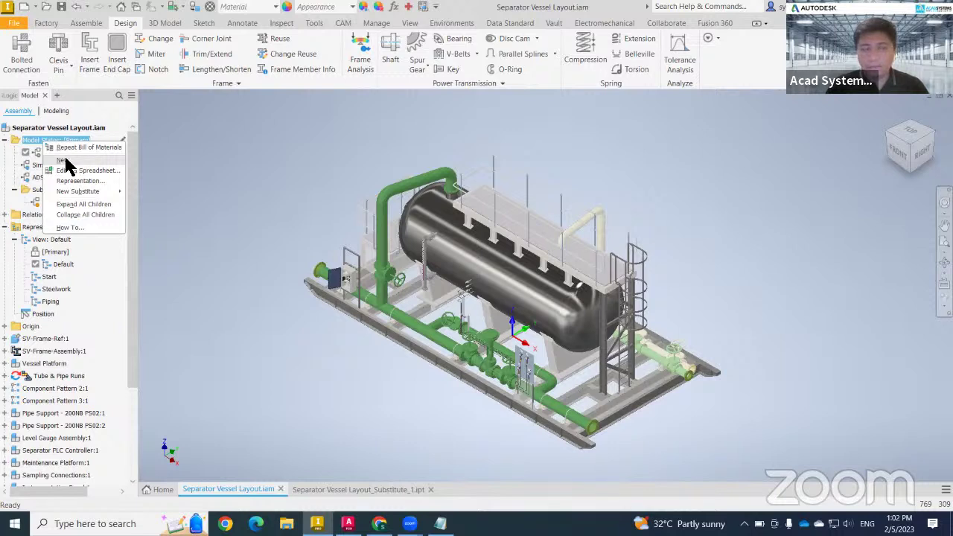
left_click(66, 161)
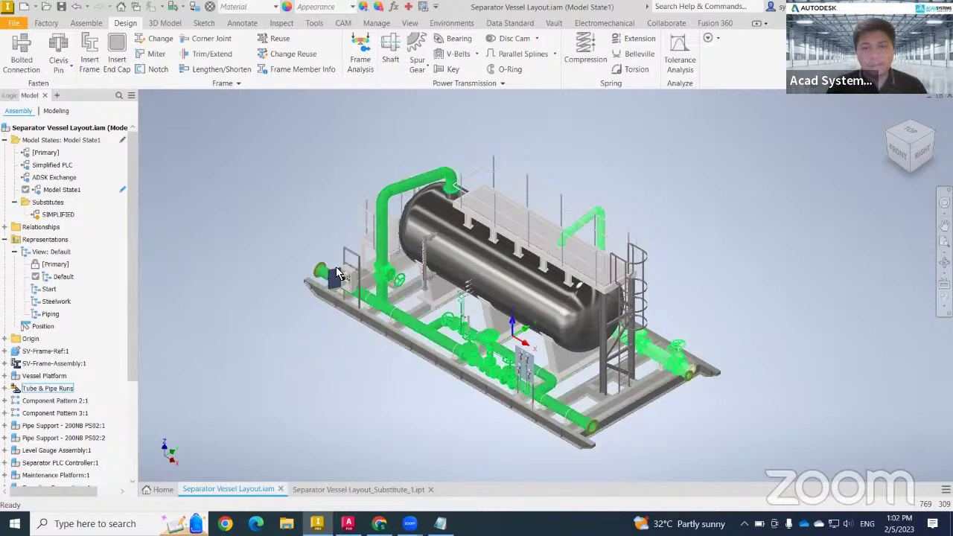
scroll(378, 319, "up", 5)
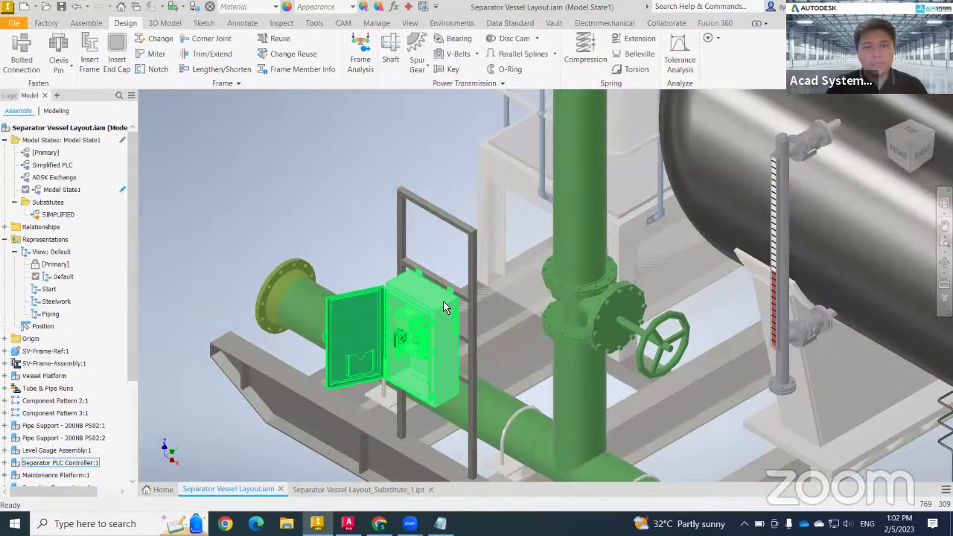
left_click(443, 301)
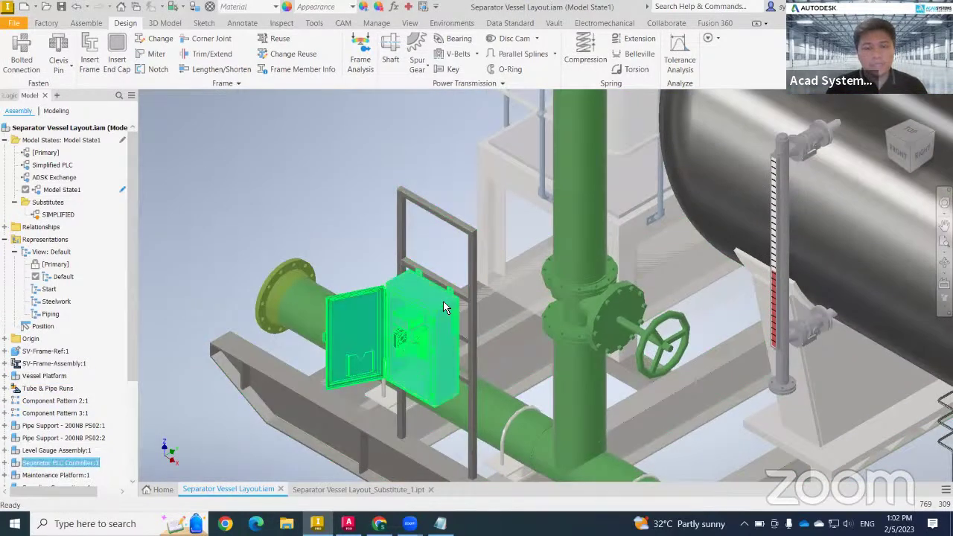
right_click(443, 309)
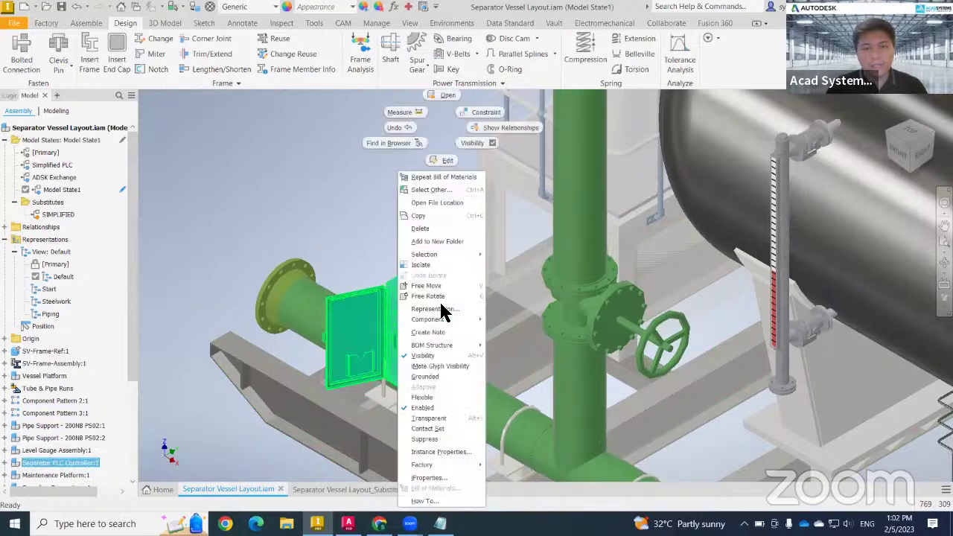
left_click(432, 439)
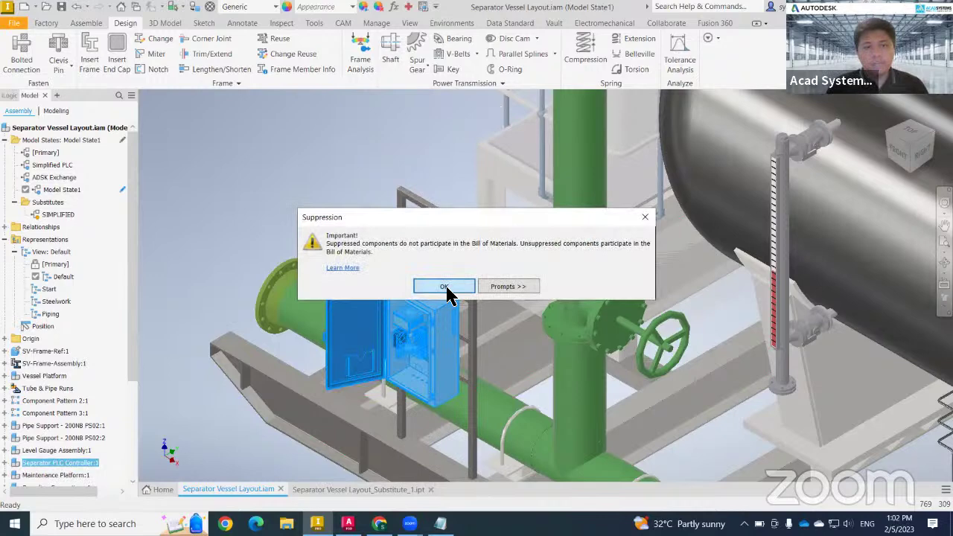
left_click(444, 286)
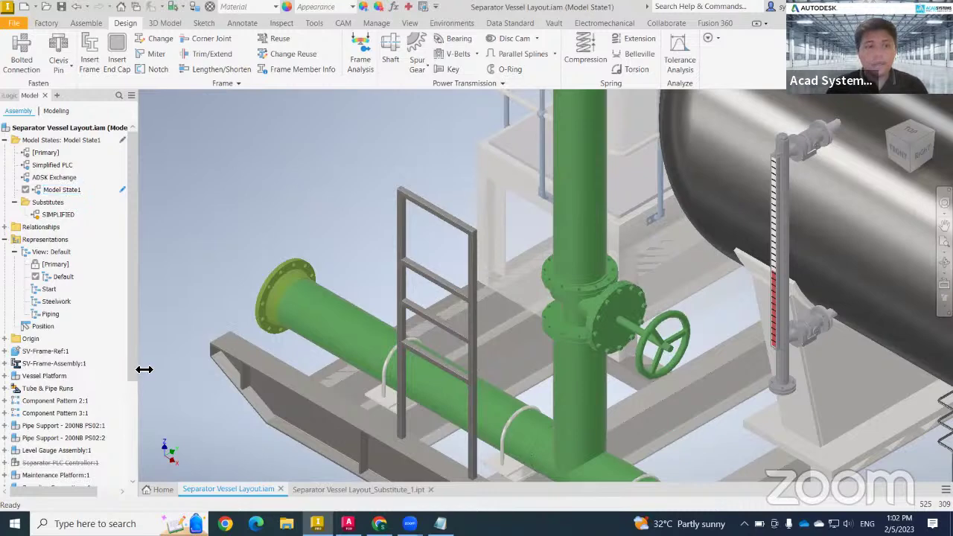
Step: Suppress the Instrumentation Panel beside the valve piping in the new model state
scroll(132, 413, "down", 1)
scroll(132, 411, "down", 3)
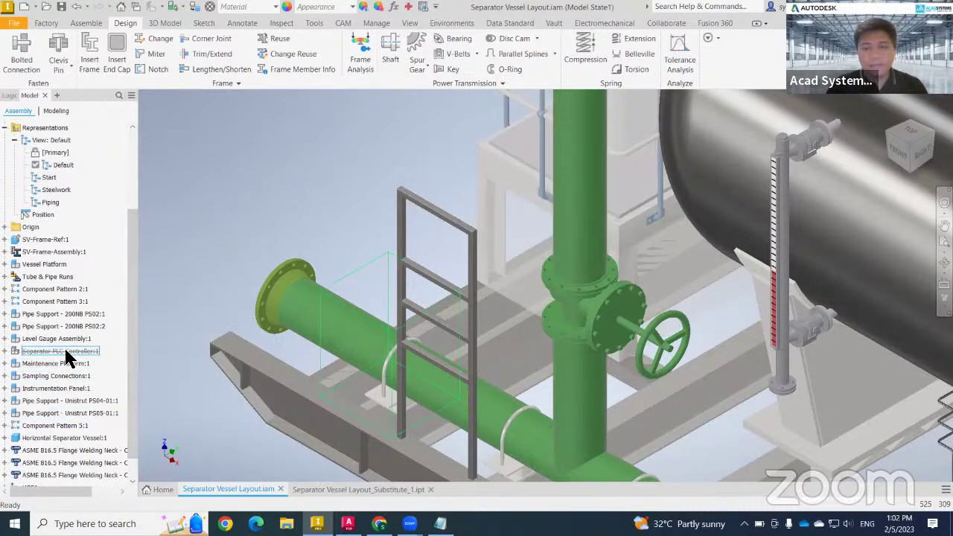
scroll(268, 388, "down", 5)
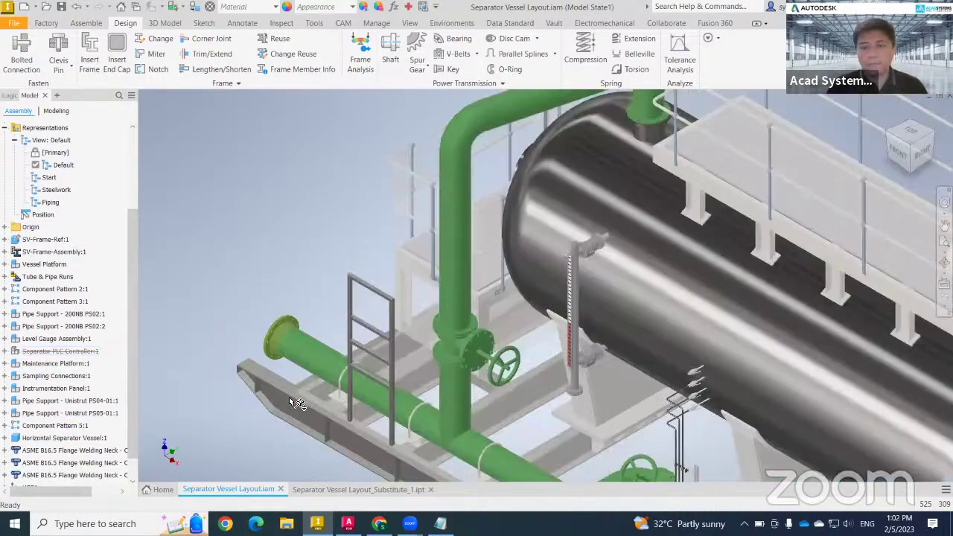
scroll(467, 375, "down", 6)
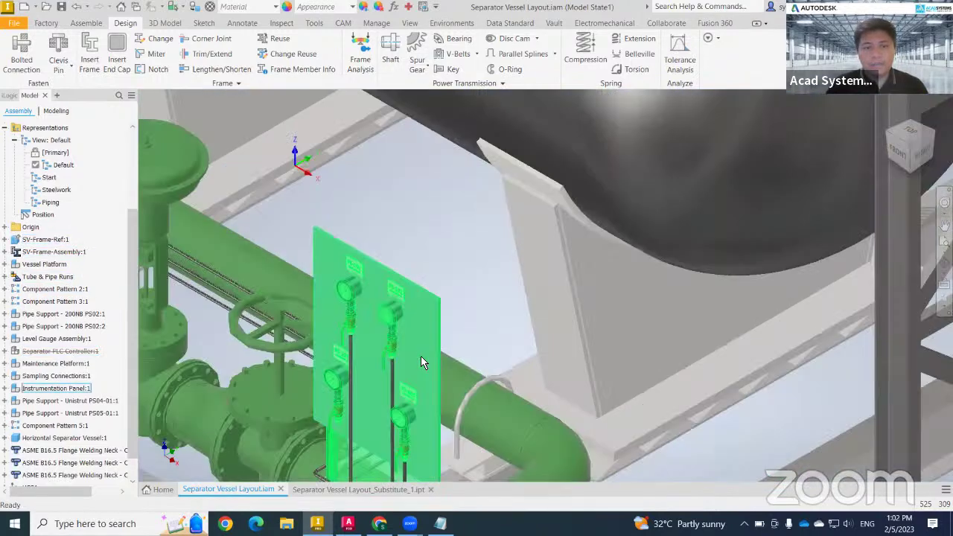
left_click(422, 355)
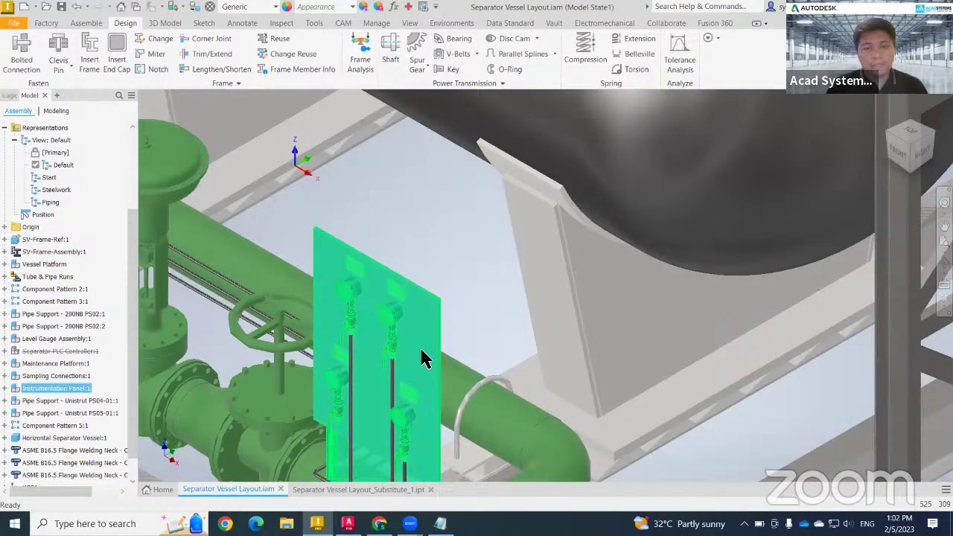
right_click(421, 358)
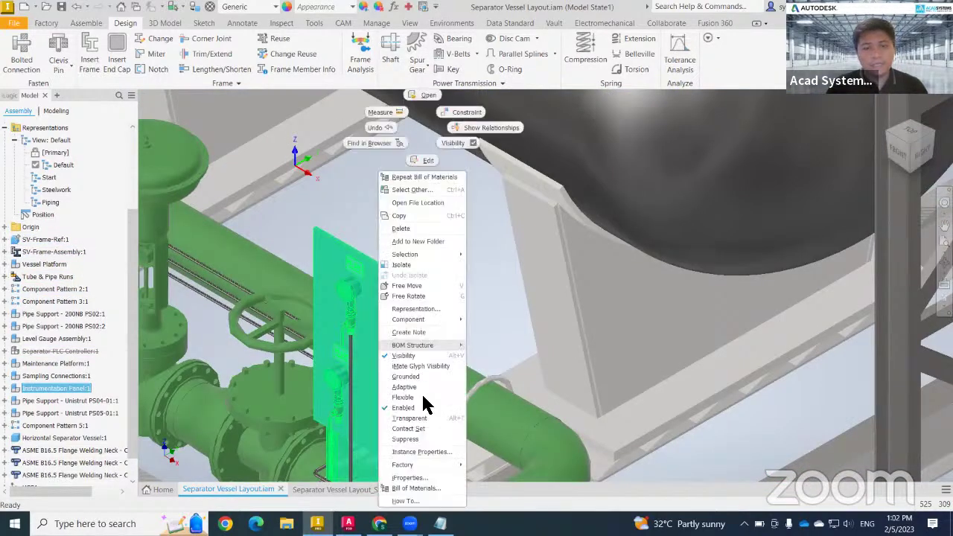
left_click(424, 437)
left_click(452, 286)
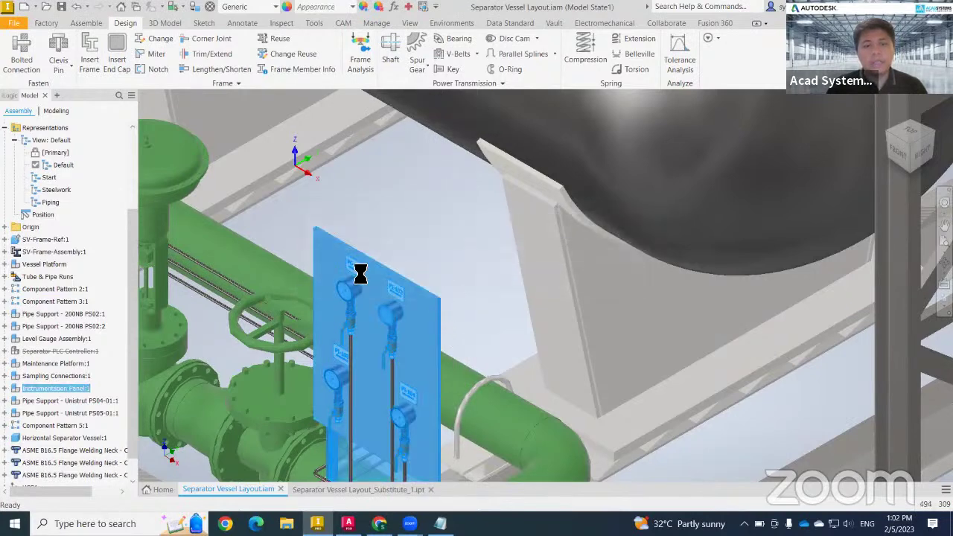
scroll(438, 335, "down", 5)
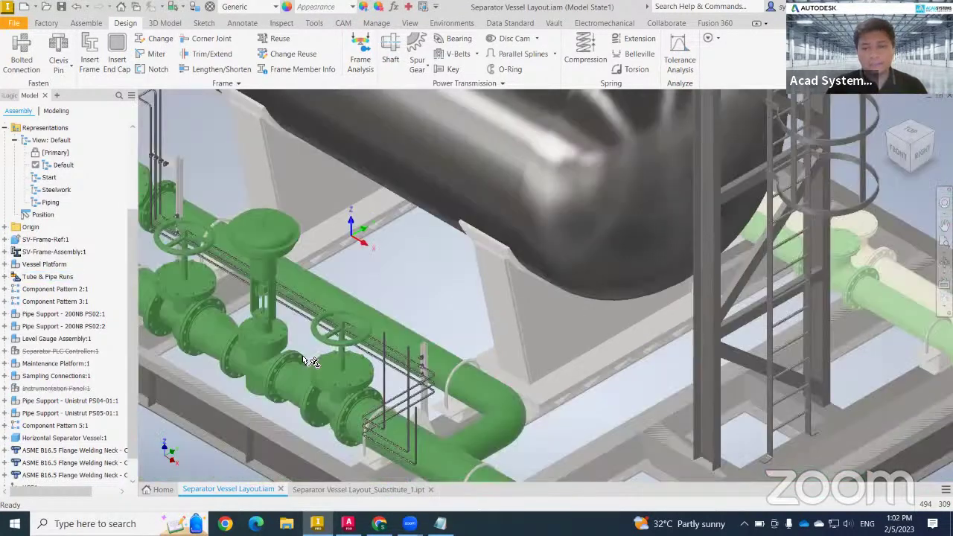
scroll(54, 203, "up", 3)
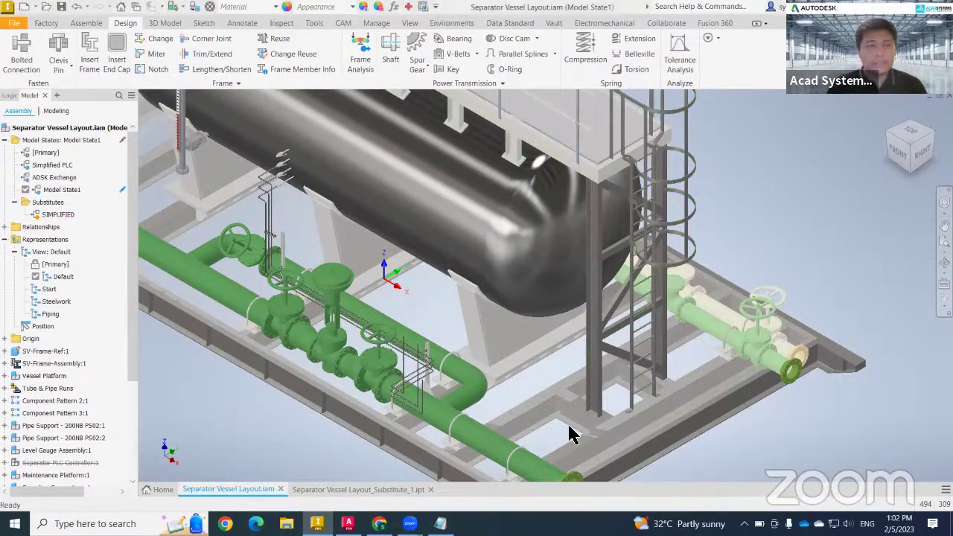
left_click(86, 25)
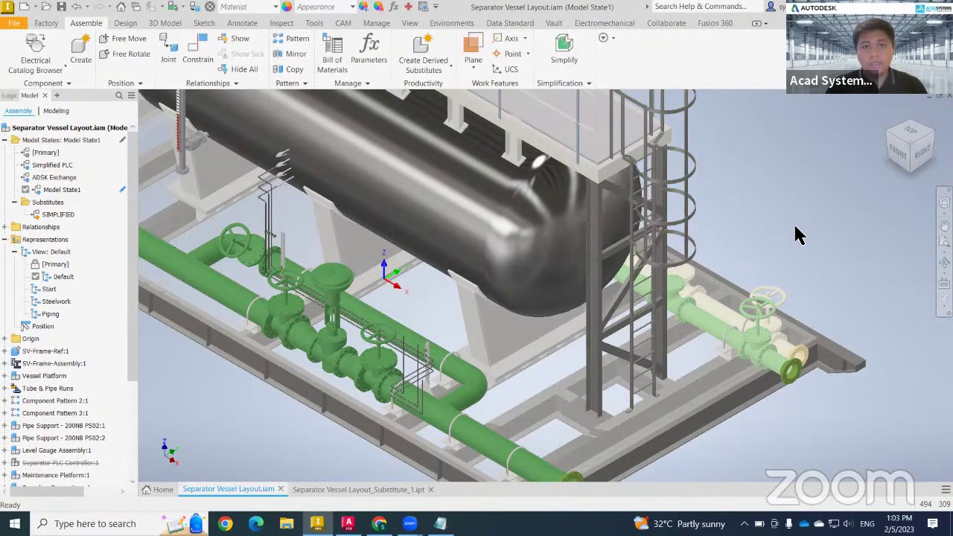
Step: Start simplifying the assembly from Model State1 and exclude the ladder-like posts and crossbars at the skid's far end
key("F6")
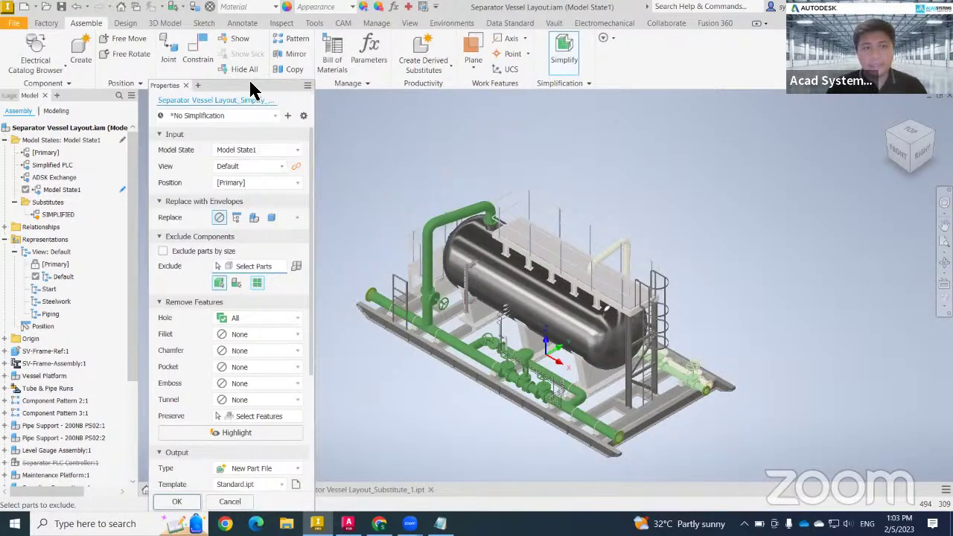
left_click_drag(251, 88, 329, 36)
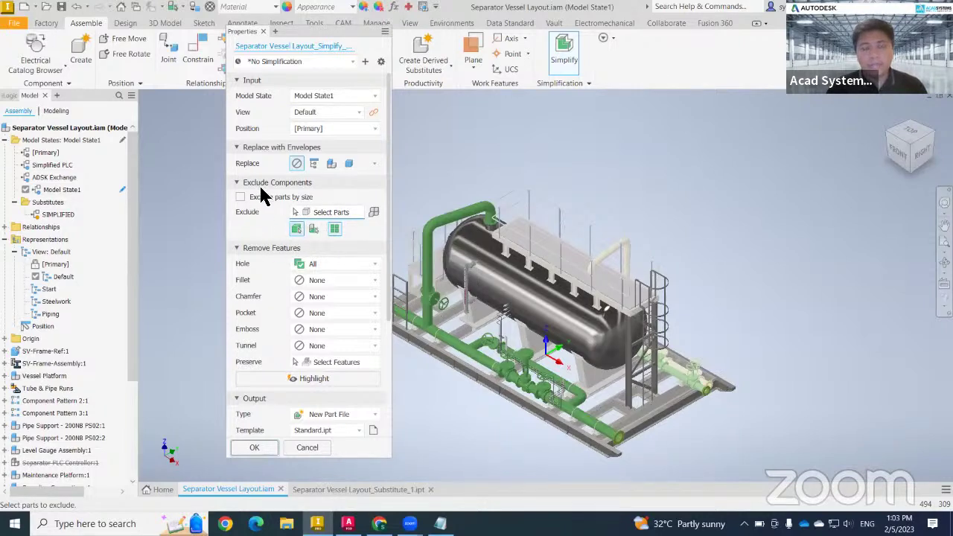
scroll(483, 327, "down", 5)
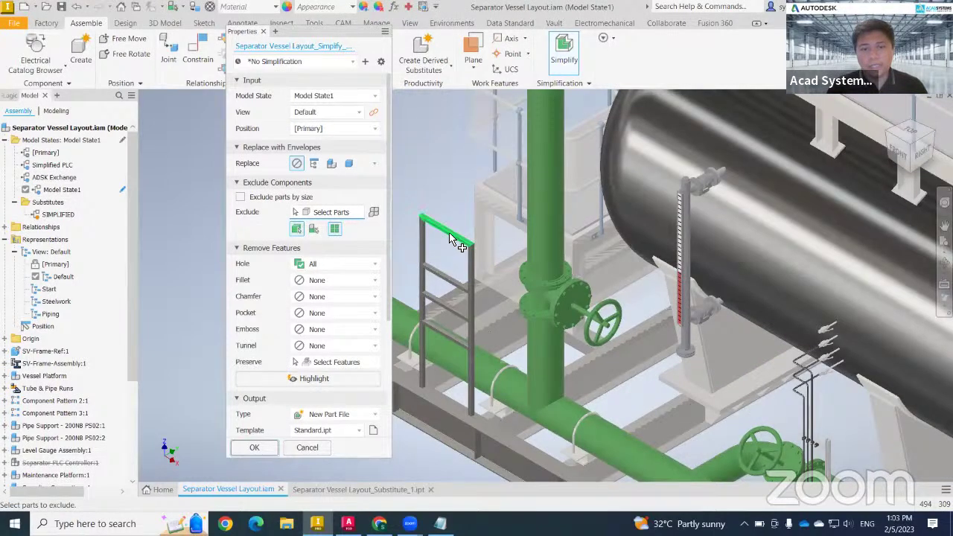
left_click(450, 234)
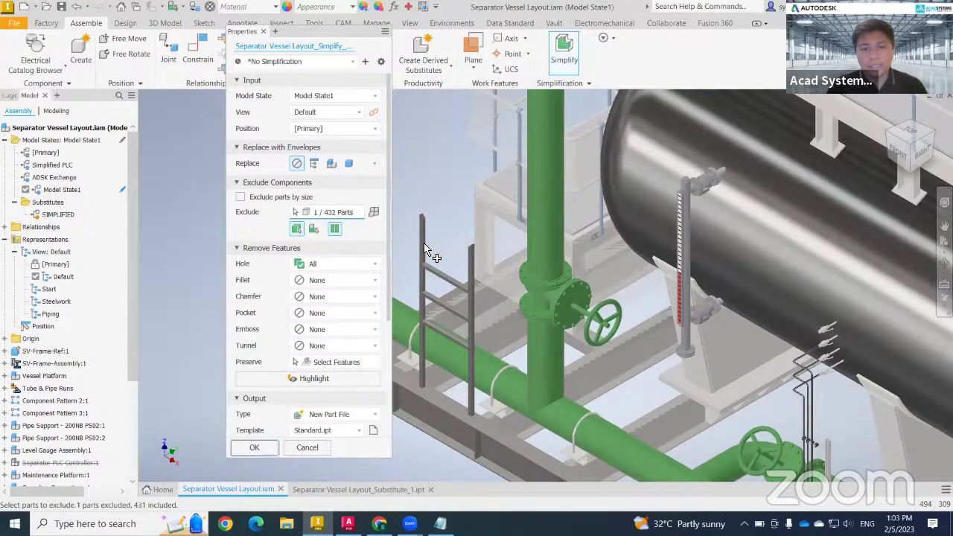
left_click(422, 246)
left_click(469, 276)
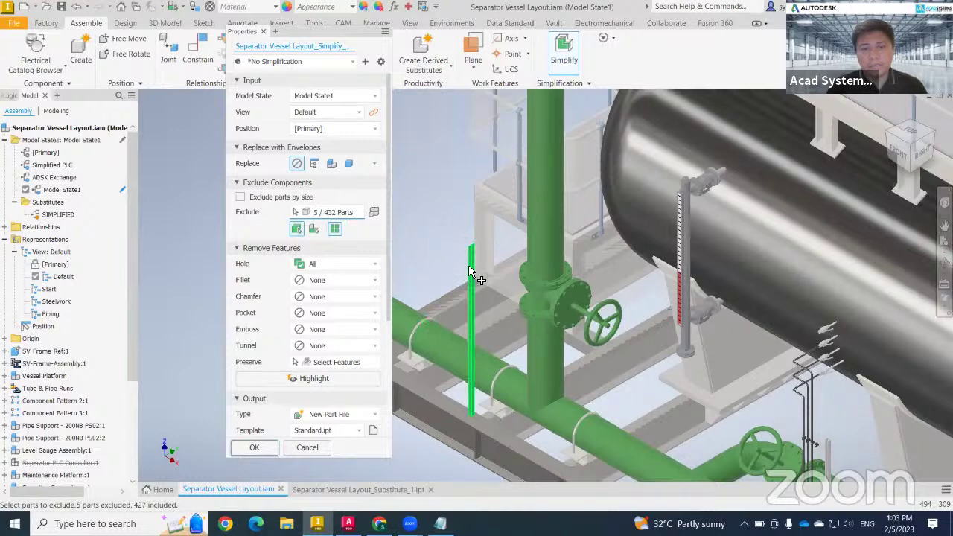
Step: Exclude the support post beside the valve piping and the small clamps and bolts that hold the thin tubing
scroll(551, 313, "up", 5)
scroll(593, 331, "down", 8)
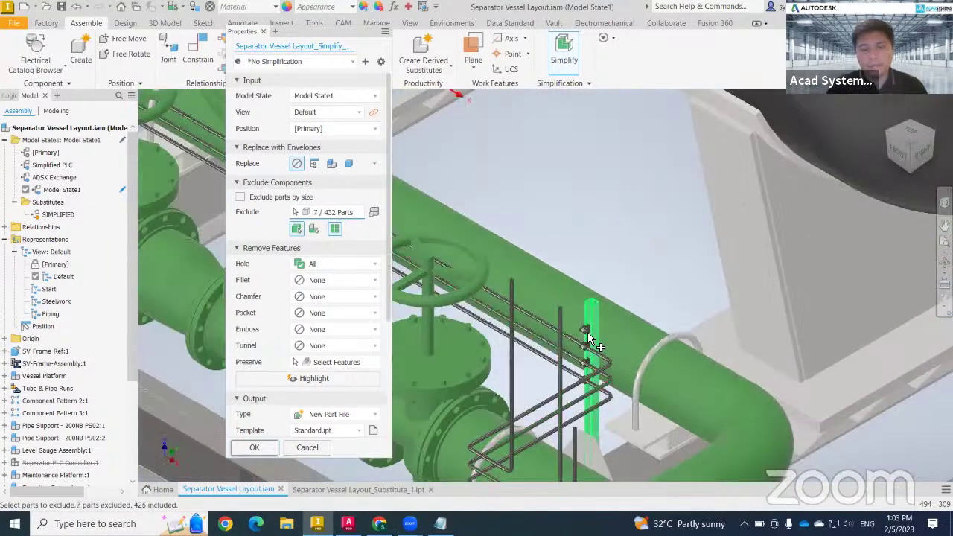
scroll(590, 323, "down", 3)
left_click(573, 319)
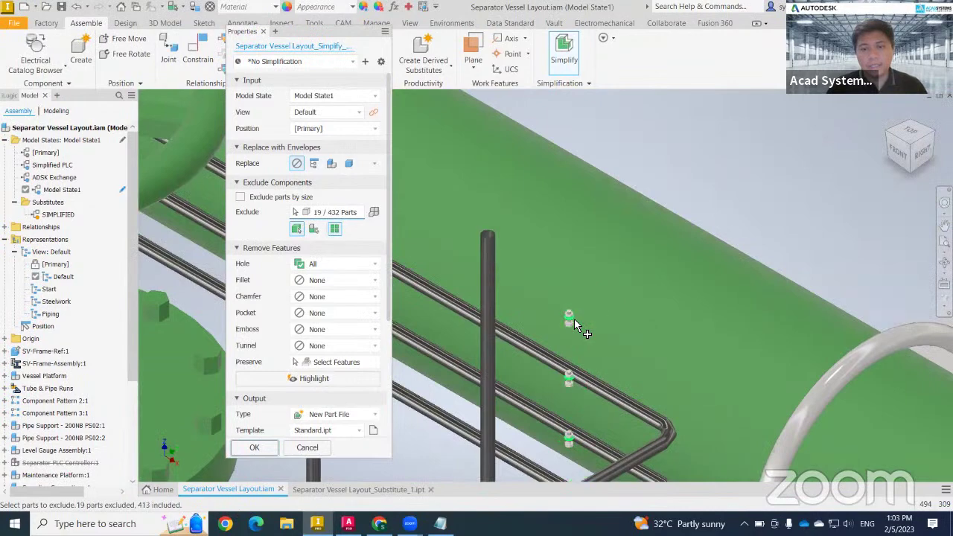
left_click(574, 319)
scroll(574, 320, "down", 4)
left_click(569, 307)
left_click(568, 305)
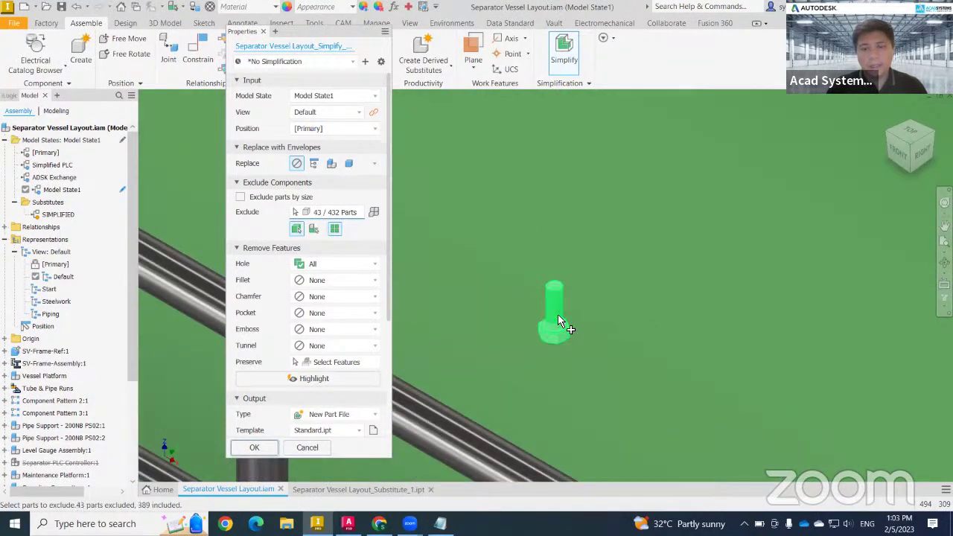
Step: Set the simplification to remove all hole features, such as the bolt holes in the valve flanges
scroll(578, 333, "up", 6)
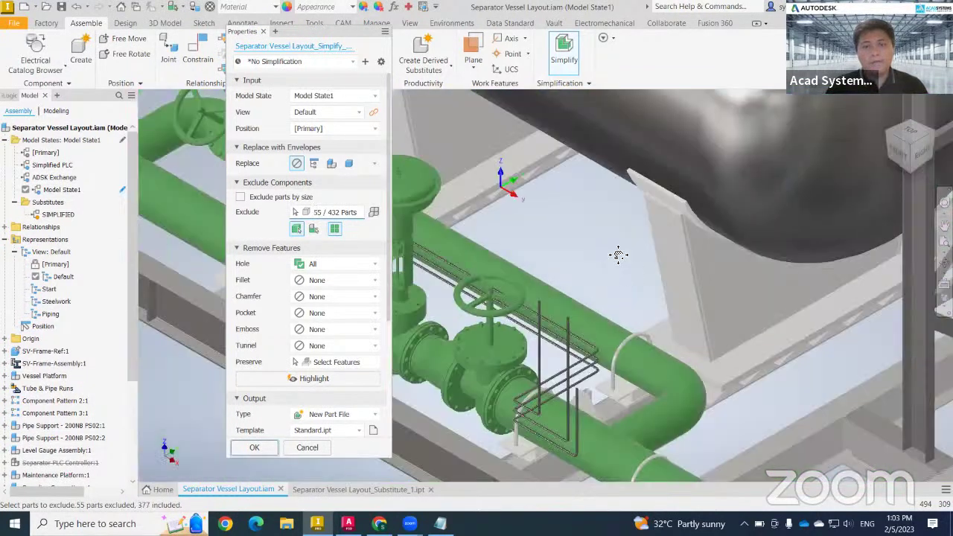
middle_click_drag(617, 254, 653, 170)
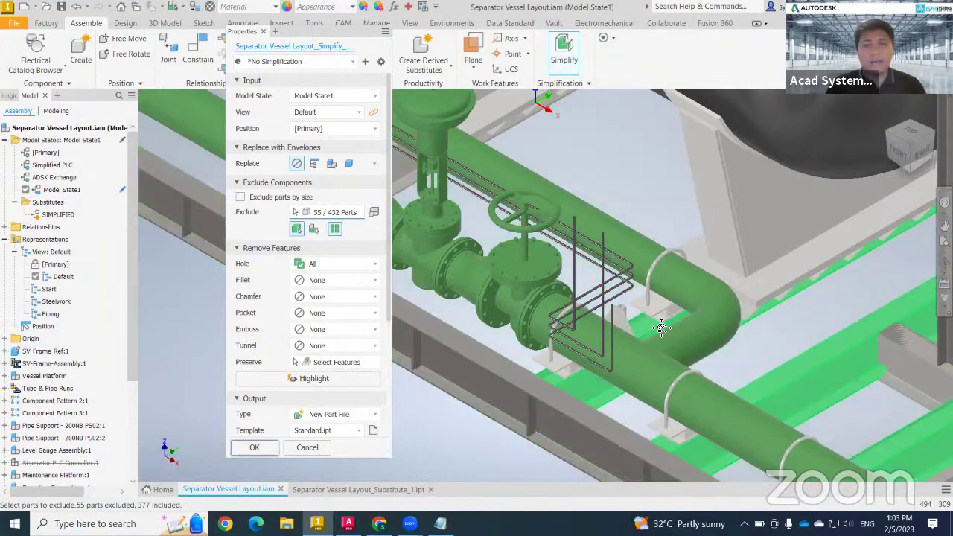
middle_click_drag(595, 340, 591, 379)
scroll(533, 385, "down", 5)
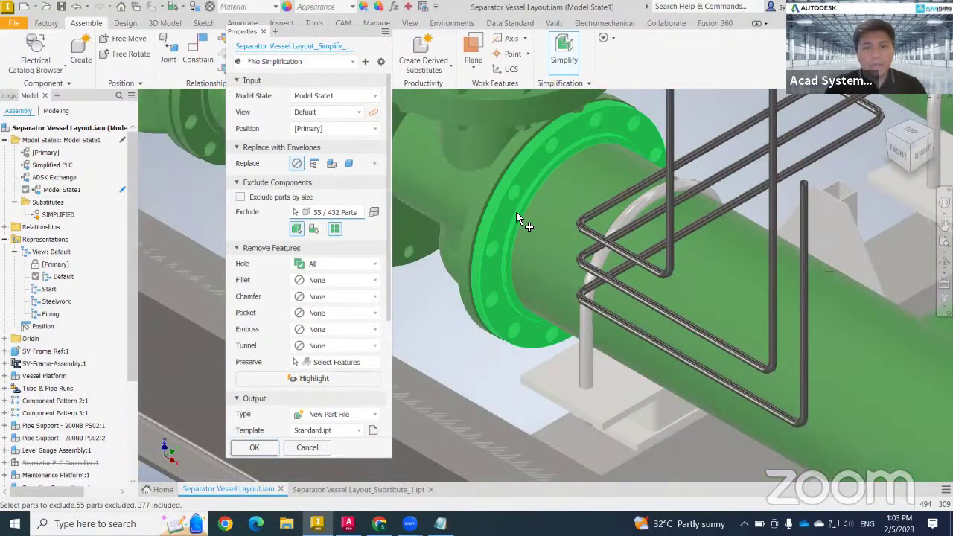
scroll(516, 214, "down", 5)
middle_click_drag(529, 219, 555, 329)
scroll(552, 333, "up", 2)
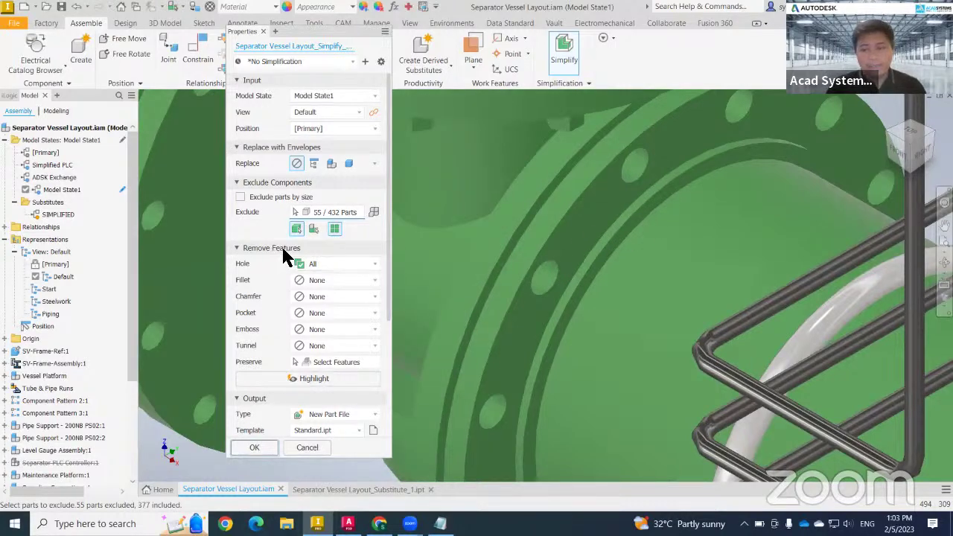
left_click(363, 265)
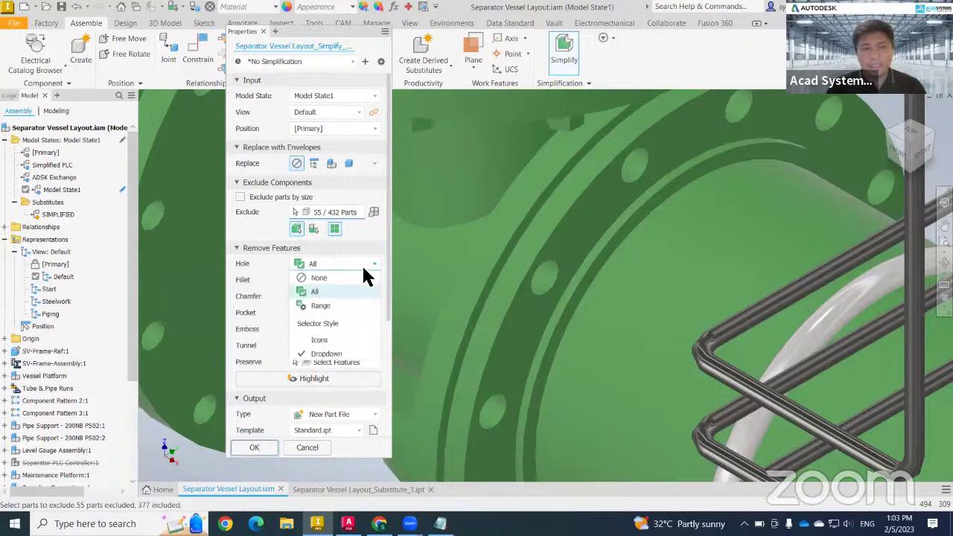
left_click(339, 291)
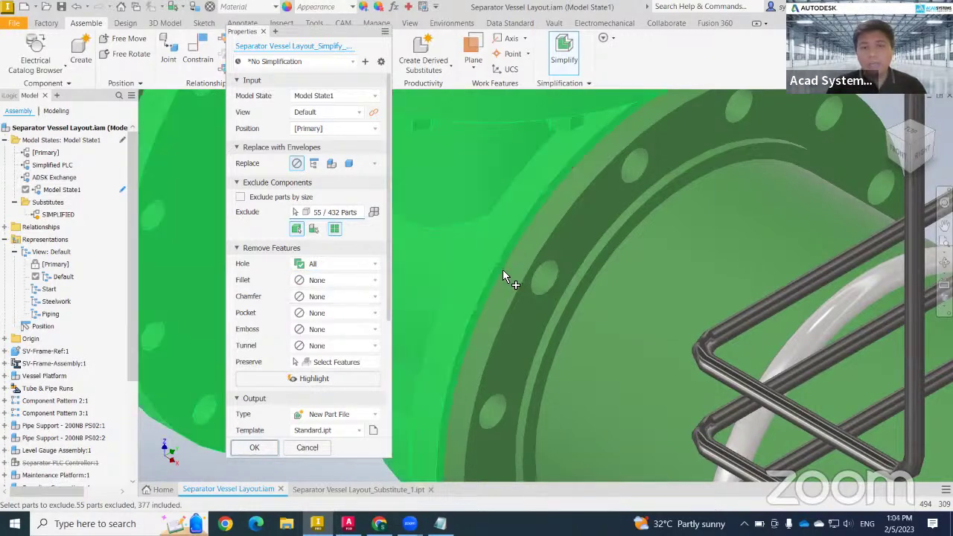
Step: Check the whole skid with the exclusions applied and look over the output types offered for the simplification
scroll(684, 376, "up", 5)
scroll(684, 377, "up", 3)
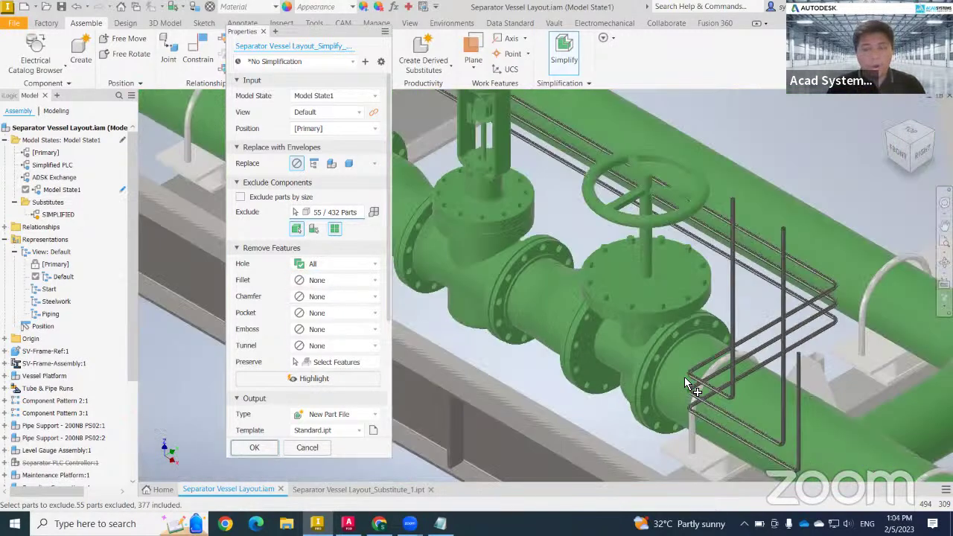
scroll(518, 260, "up", 3)
middle_click_drag(727, 271, 711, 311)
scroll(709, 309, "up", 3)
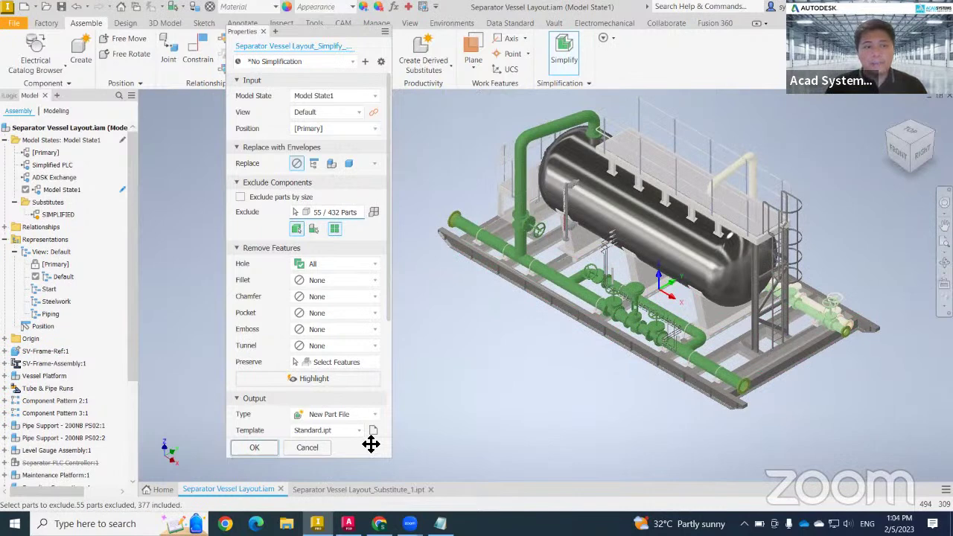
left_click(335, 414)
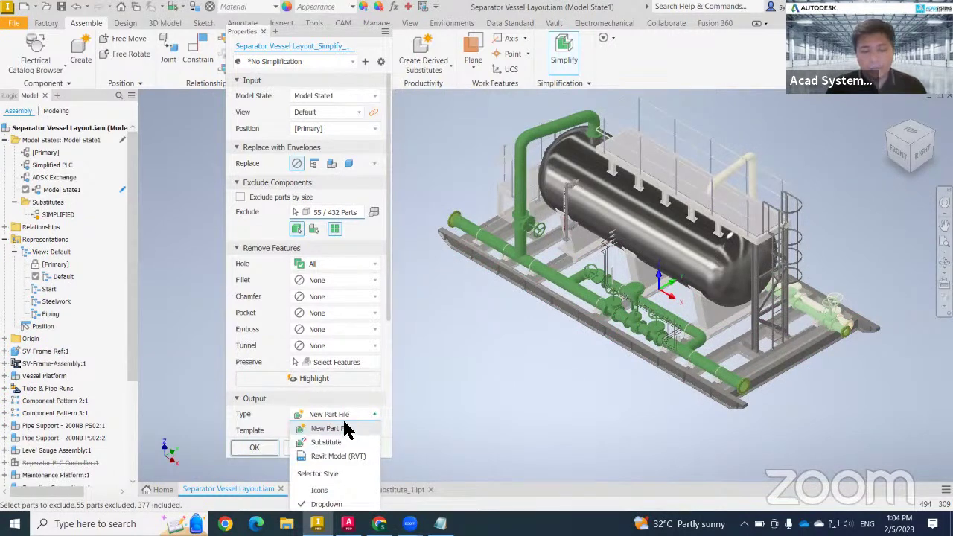
left_click(268, 419)
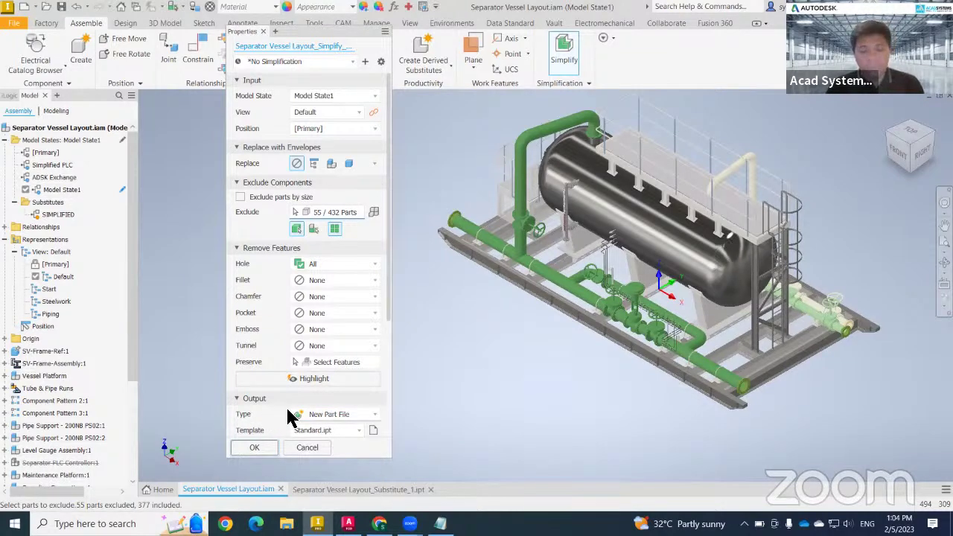
scroll(357, 414, "down", 3)
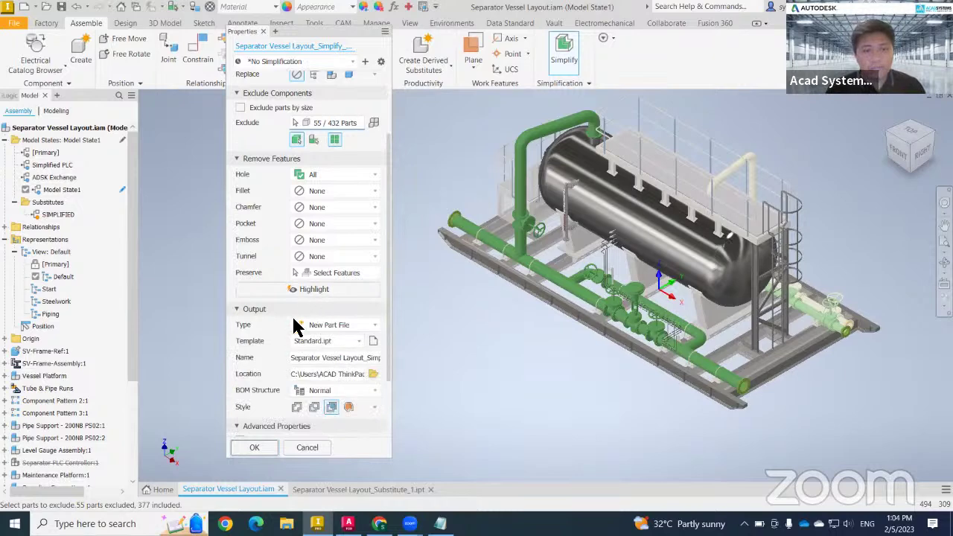
Step: Try Substitute as the output type, set it back to New Part File, and cancel the simplification
left_click(326, 325)
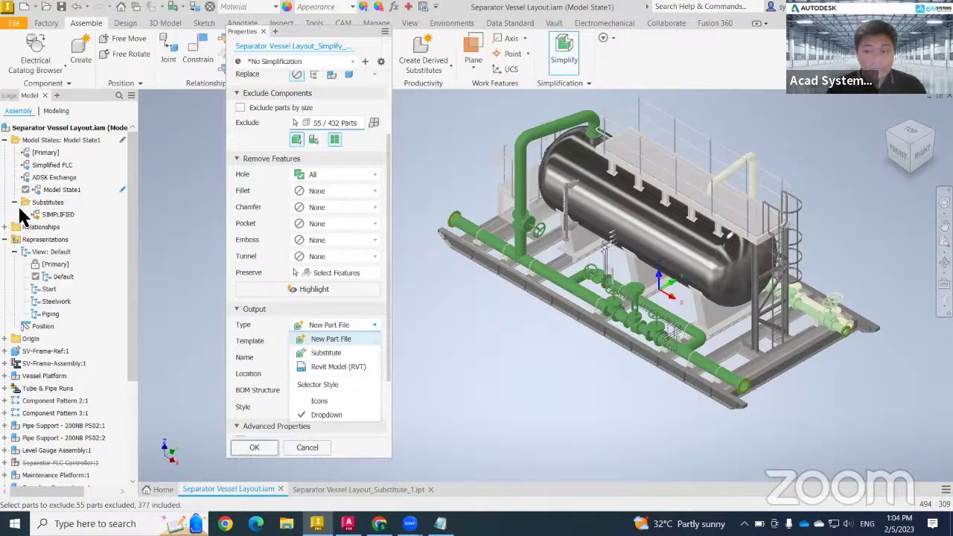
left_click(326, 353)
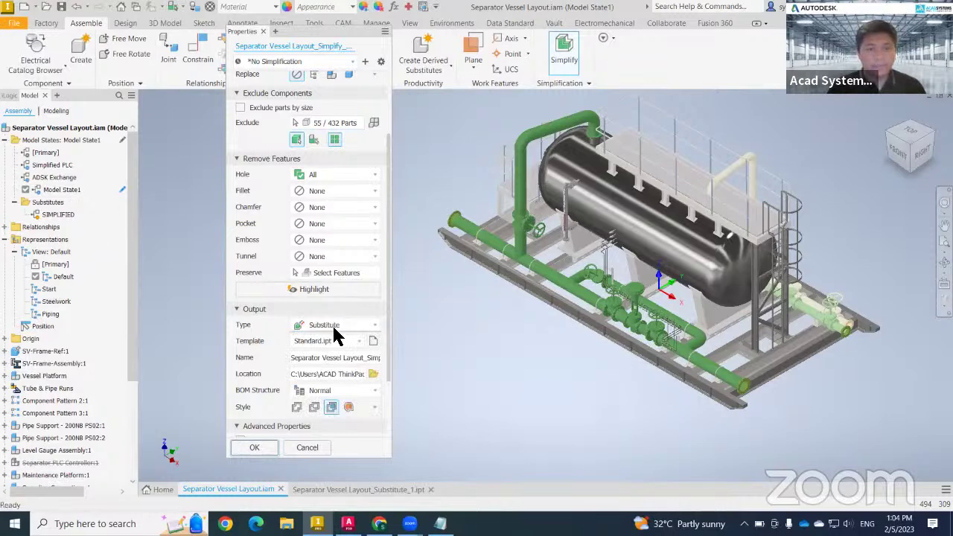
left_click(336, 325)
left_click(333, 336)
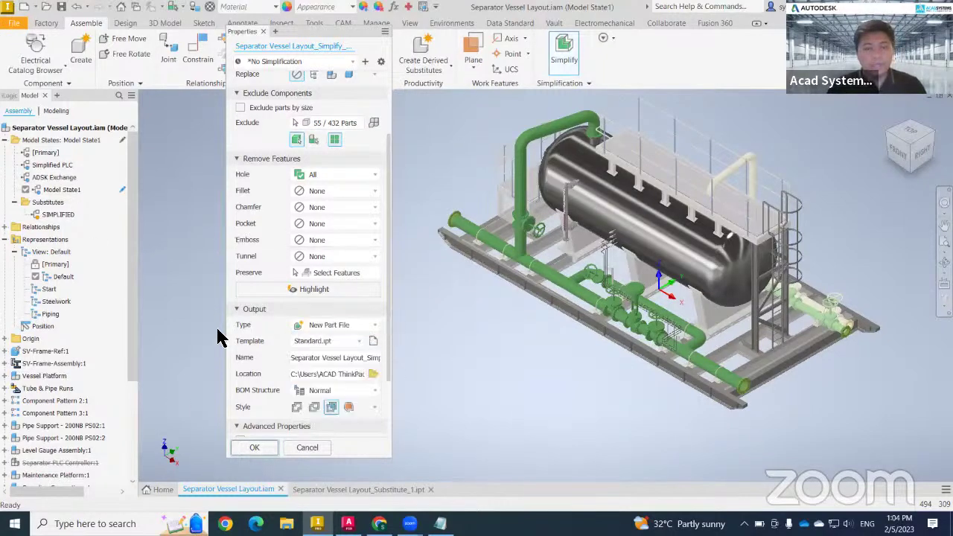
scroll(277, 379, "down", 3)
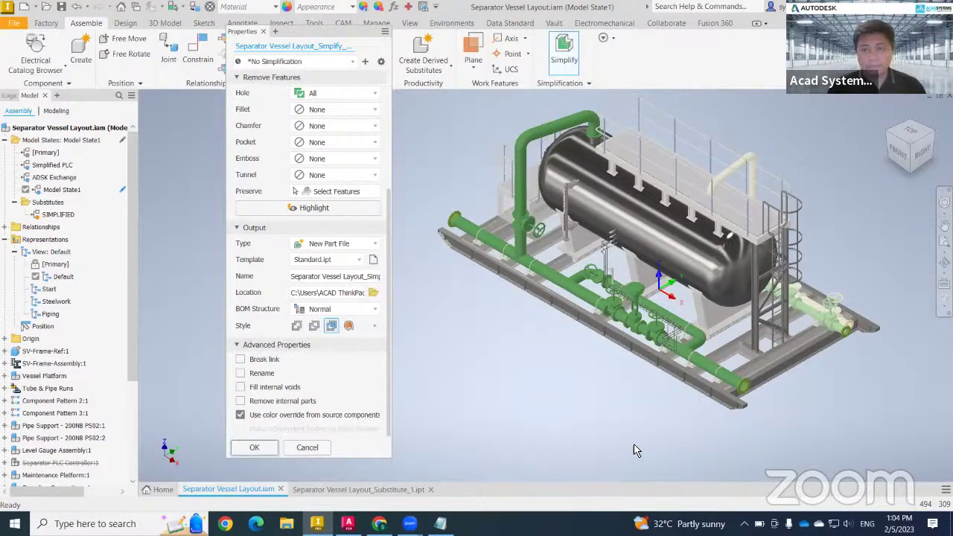
left_click(321, 449)
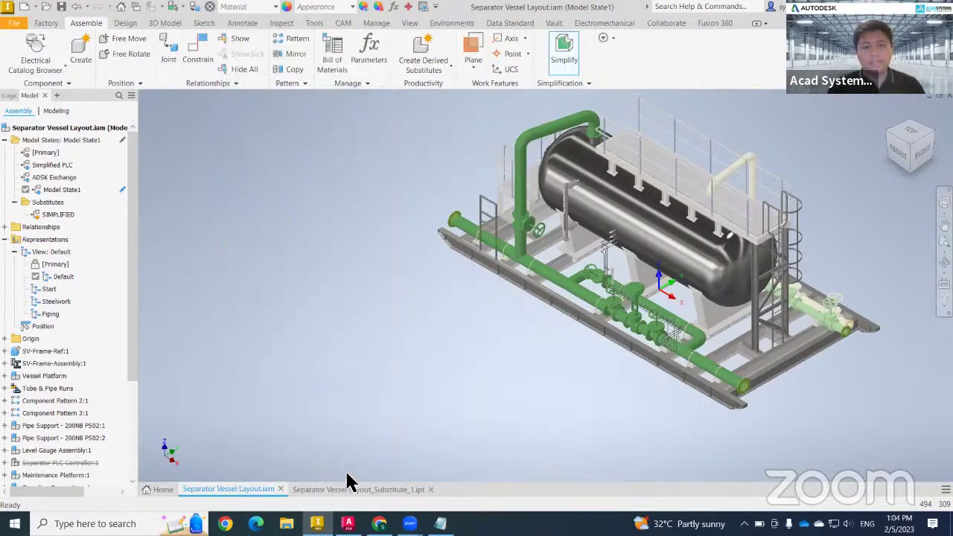
Step: Switch to Separator Vessel Layout_Substitute_1.ipt and highlight the entire simplified part from its model tree
left_click(355, 489)
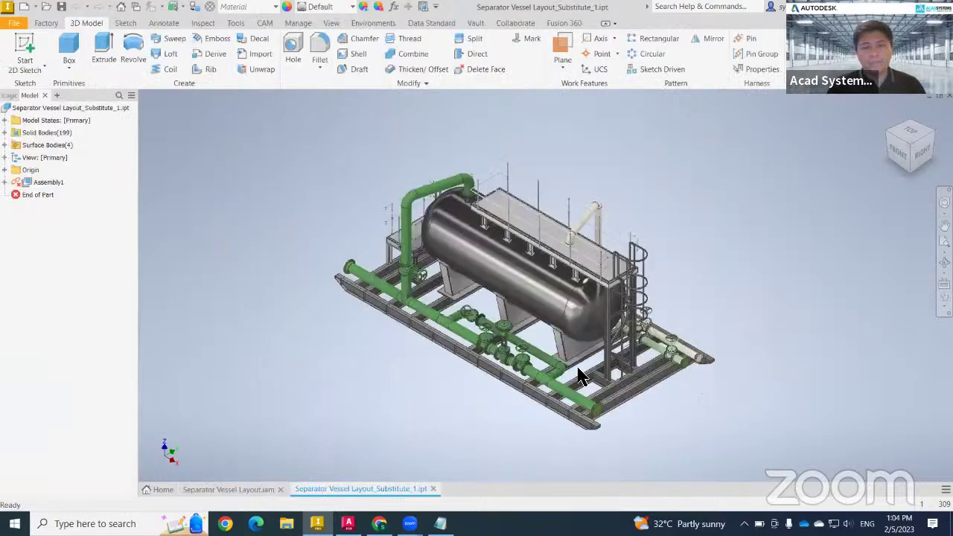
mouse_move(705, 382)
middle_mouse_down()
mouse_move(692, 365)
mouse_move(655, 399)
mouse_move(700, 390)
middle_mouse_up()
scroll(656, 389, "down", 3)
scroll(718, 401, "down", 3)
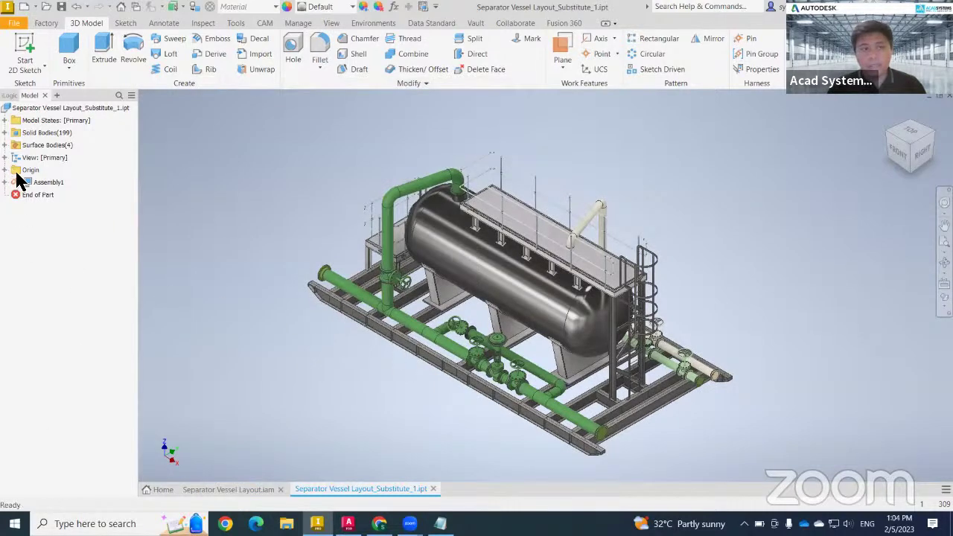
left_click(33, 108)
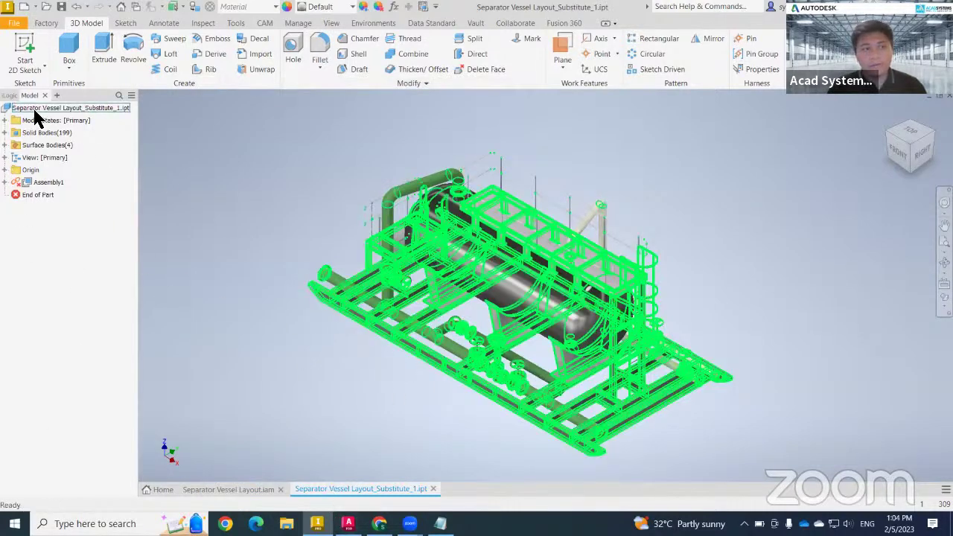
left_click(250, 438)
left_click(55, 109)
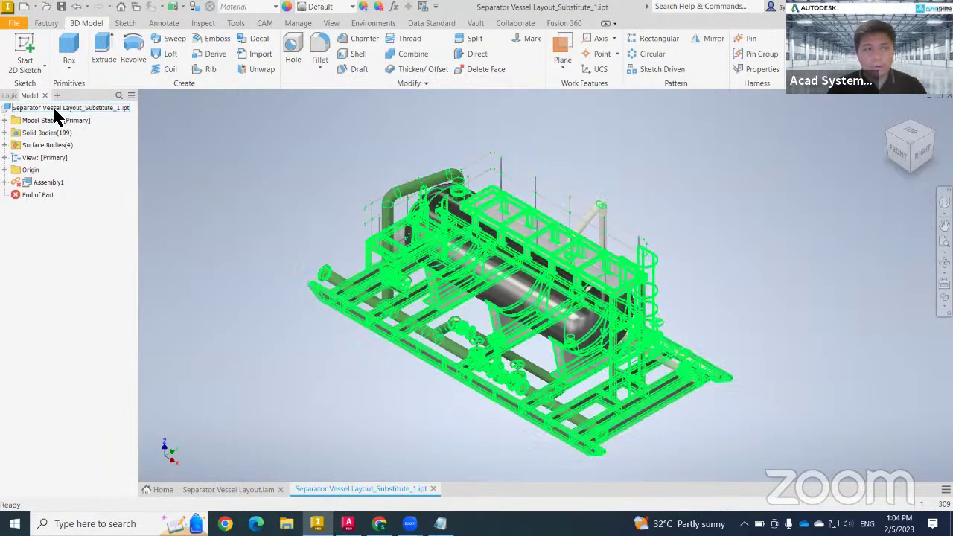
key("Escape")
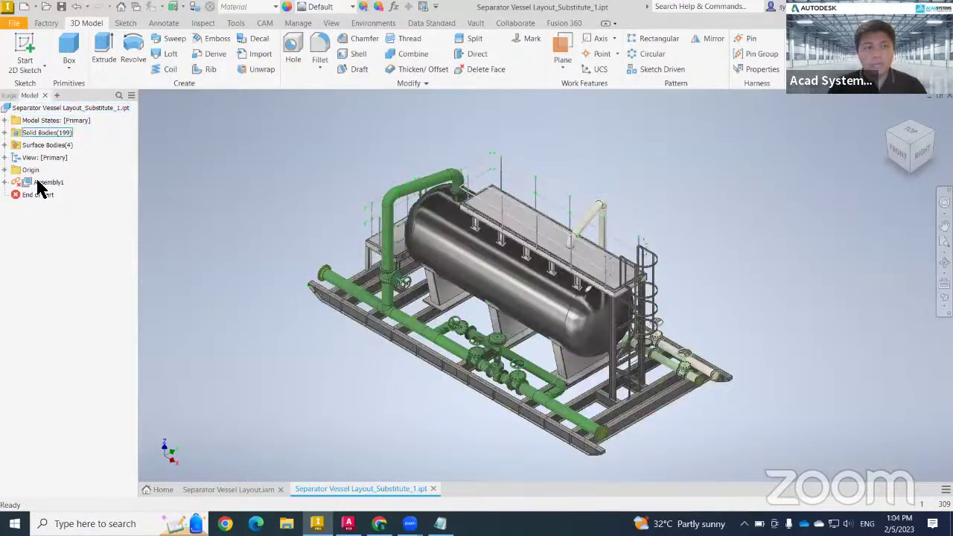
left_click(45, 108)
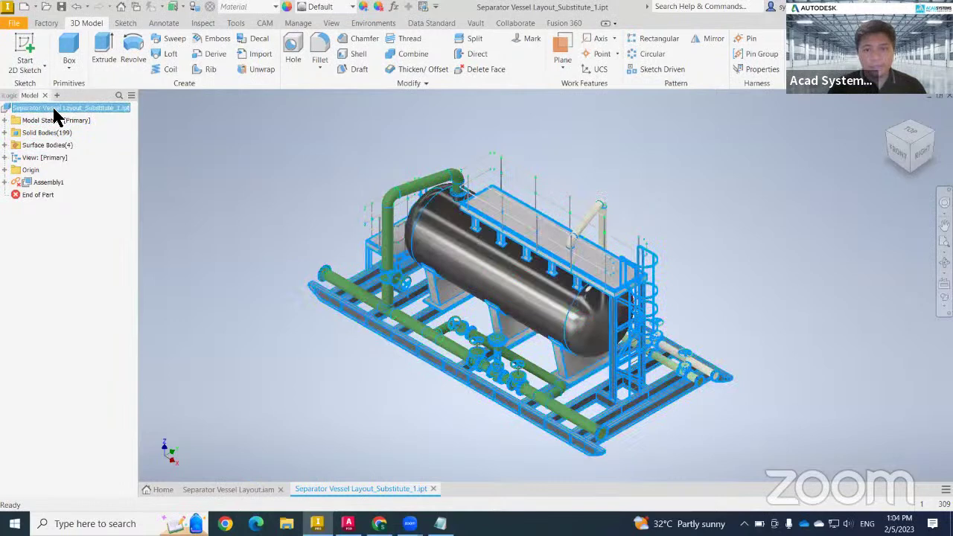
left_click(331, 393)
Step: Examine the valves and pipe flanges of the simplified part up close, and return to the full view
scroll(516, 356, "down", 5)
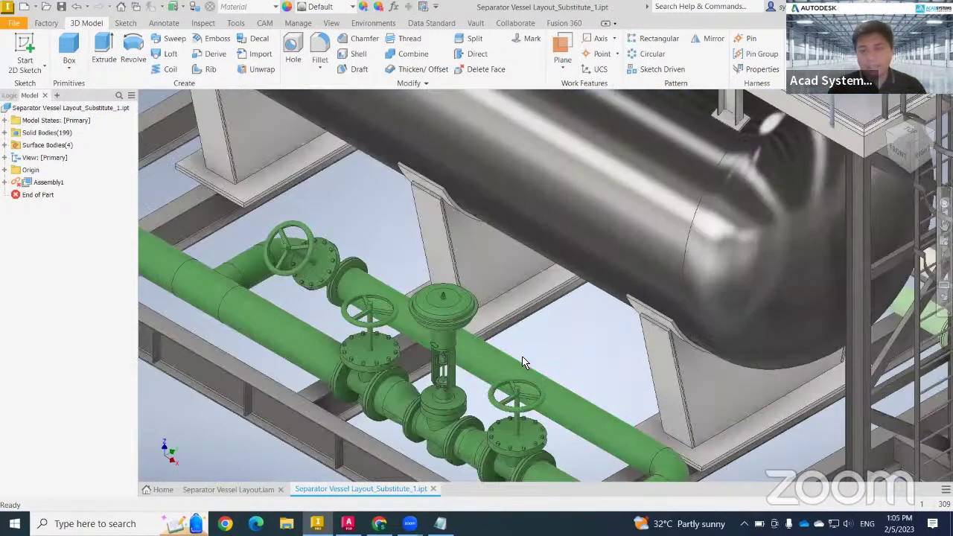
left_click(268, 104)
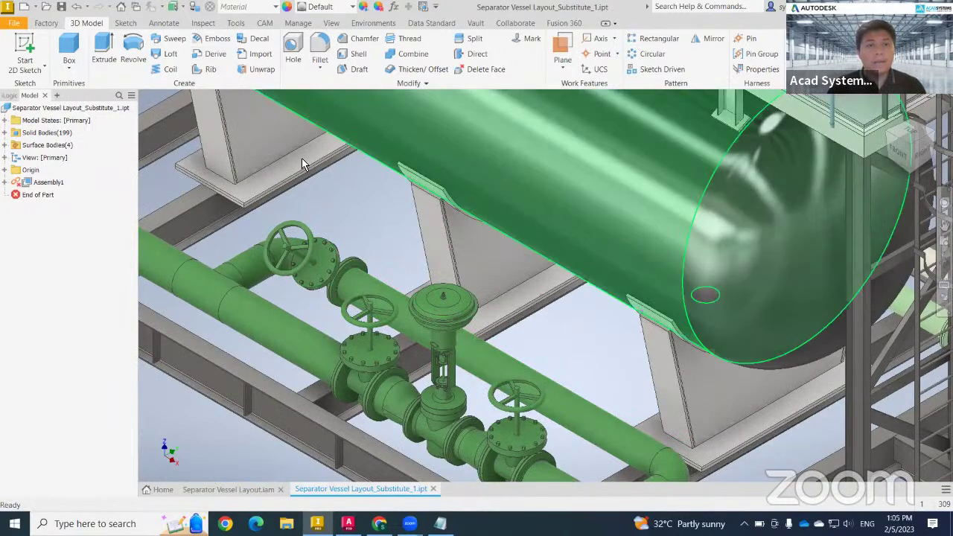
scroll(506, 372, "down", 10)
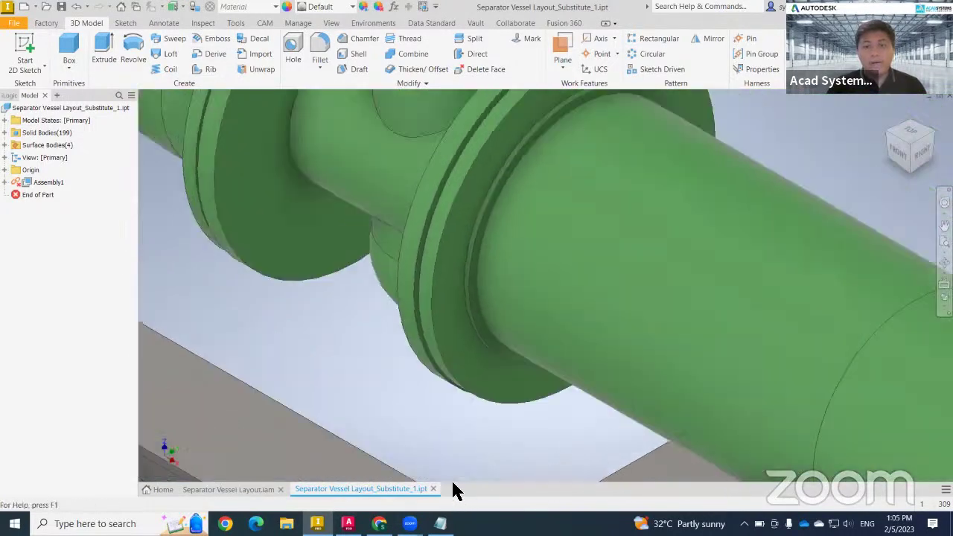
middle_click_drag(453, 483, 445, 497)
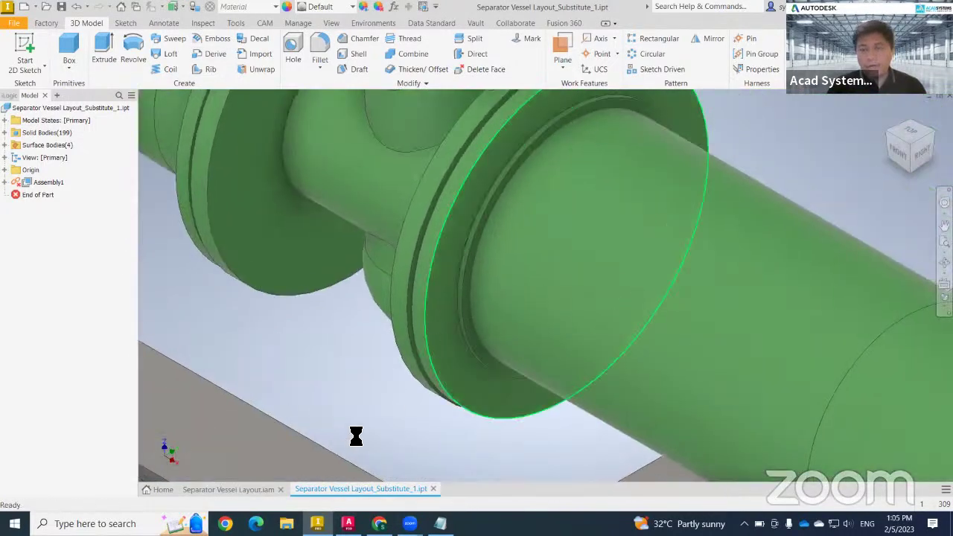
scroll(414, 323, "up", 10)
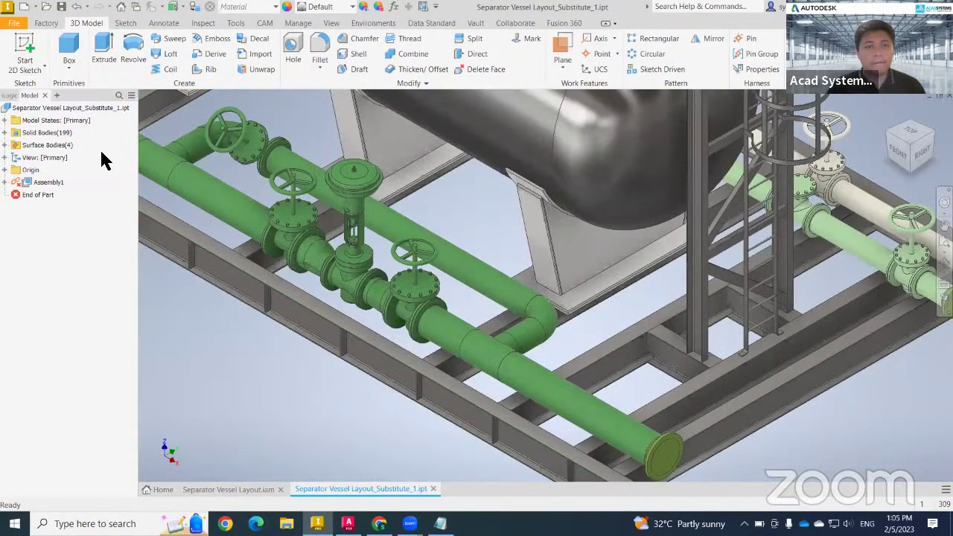
middle_click(480, 240)
middle_click(481, 240)
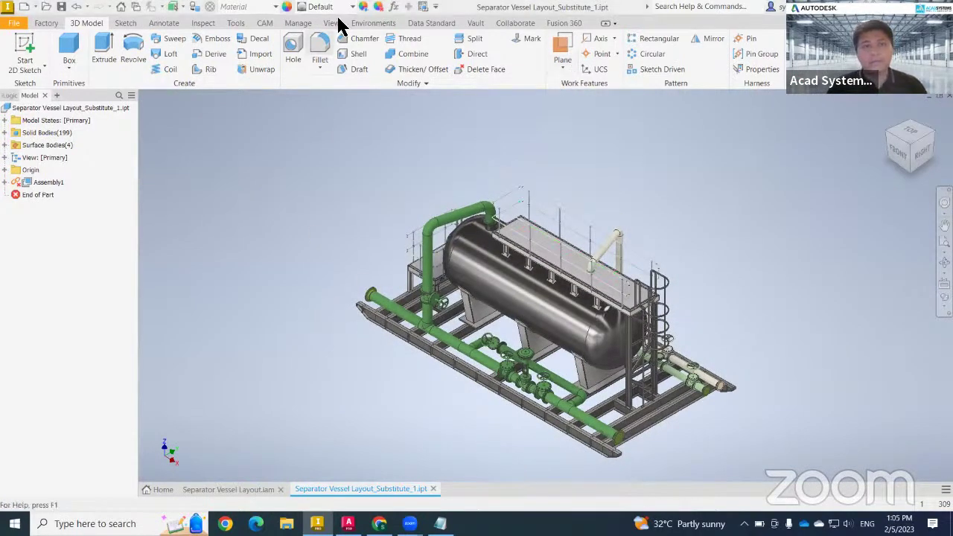
Step: Open the BIM Content environment for the simplified part and bring the main green pipe's end flange near the ladder into view
left_click(378, 23)
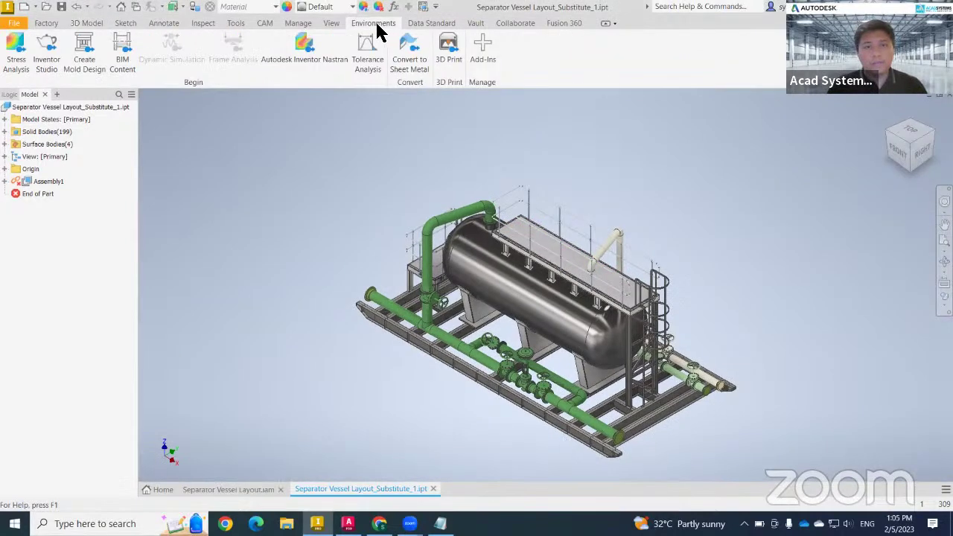
left_click(130, 62)
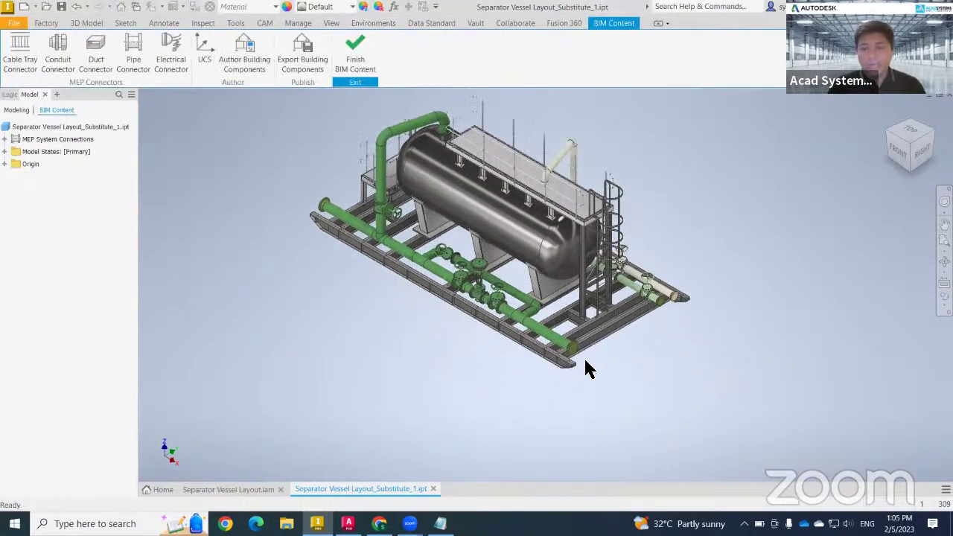
scroll(586, 367, "up", 6)
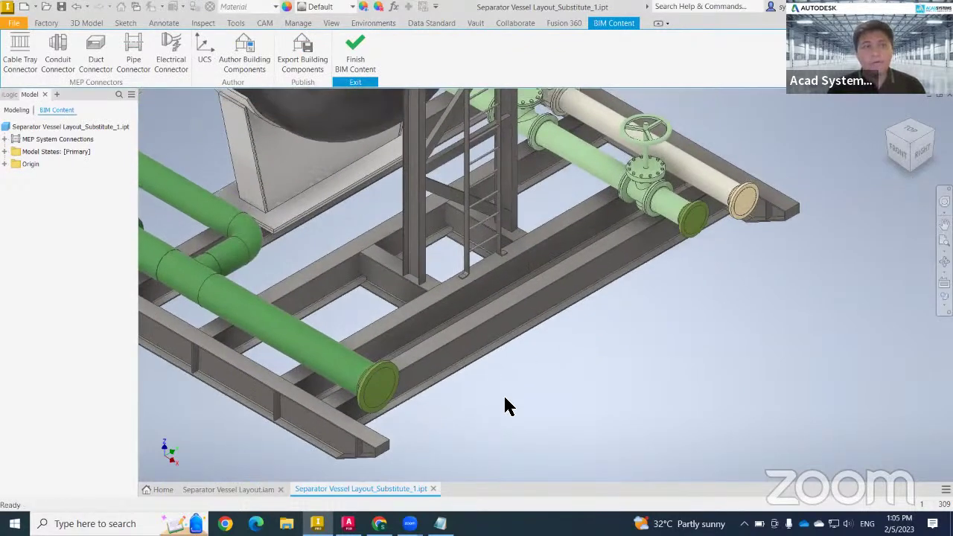
mouse_move(505, 398)
middle_mouse_down()
mouse_move(510, 409)
mouse_move(514, 386)
middle_mouse_up()
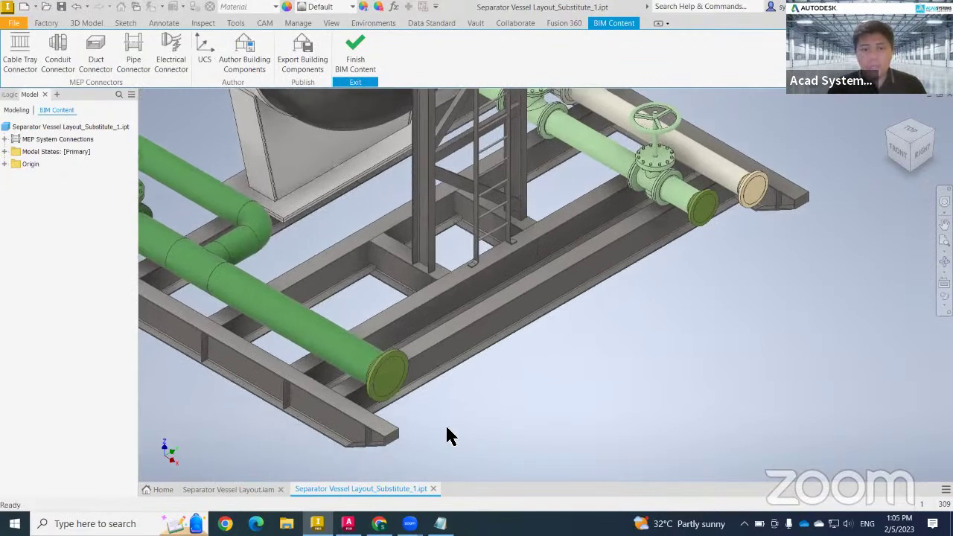
scroll(446, 435, "up", 3)
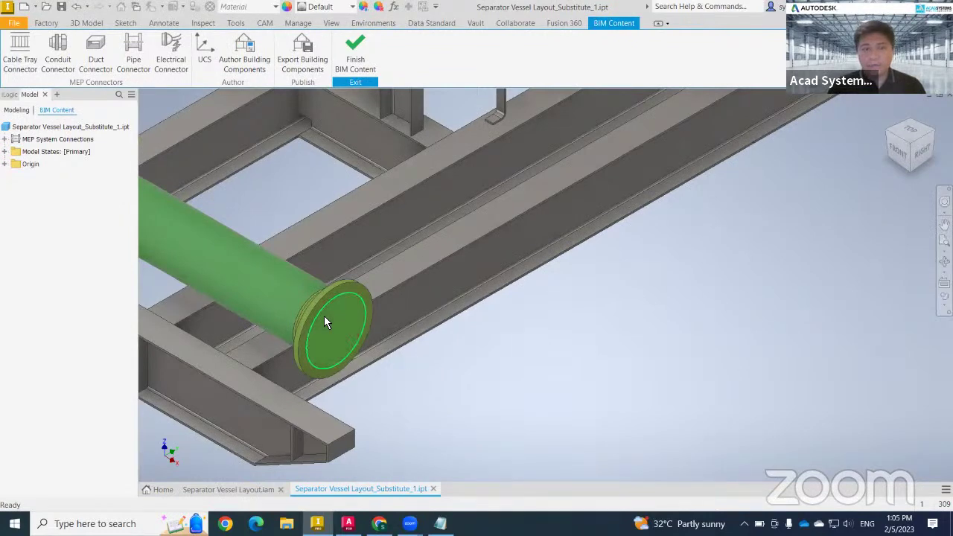
Step: Add a circular pipe connector to the main green pipe's end face near the ladder, with its direction flipped outward and system type Other
left_click(134, 58)
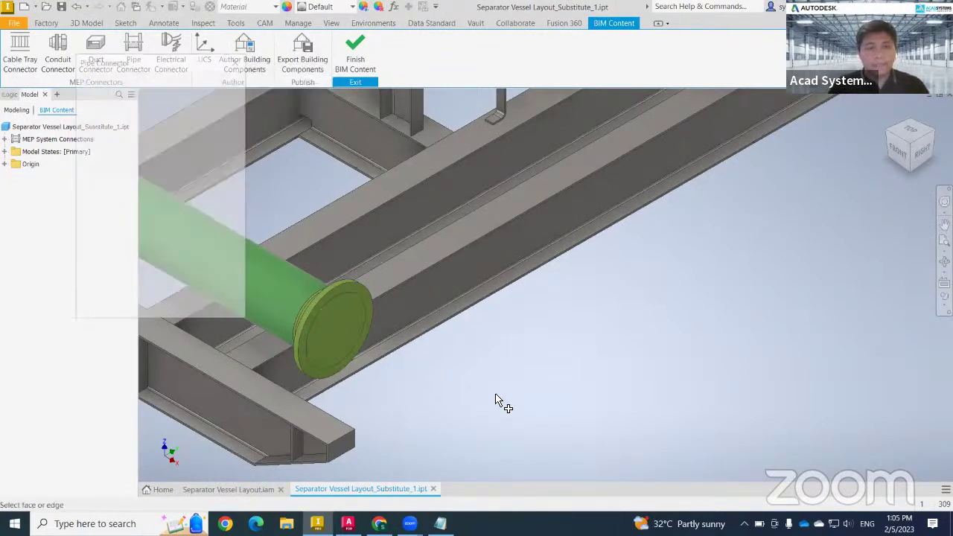
left_click(328, 323)
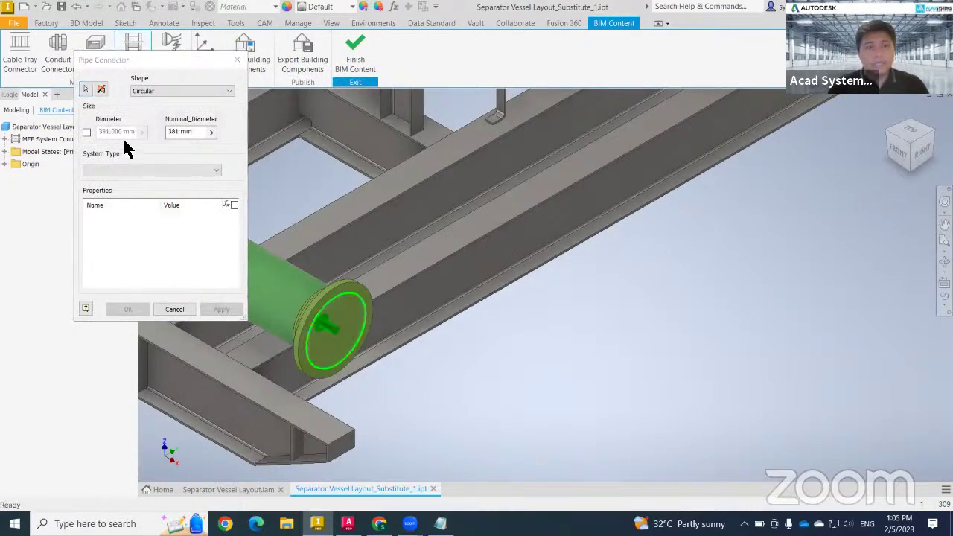
left_click(99, 90)
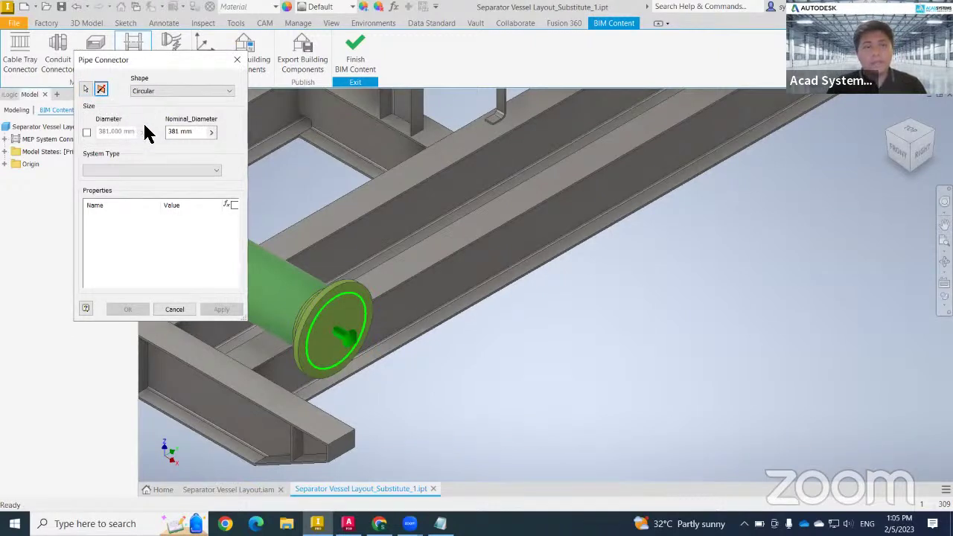
left_click(154, 169)
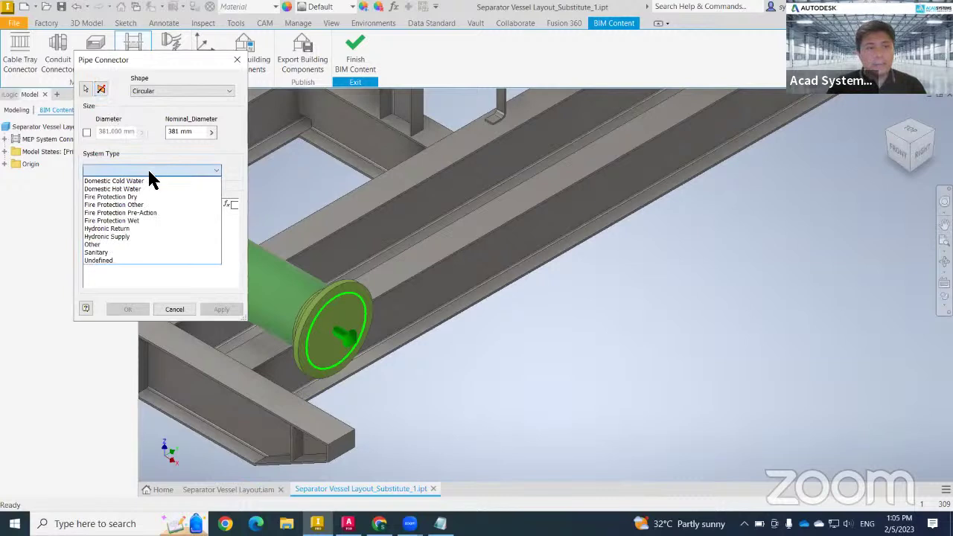
left_click(123, 246)
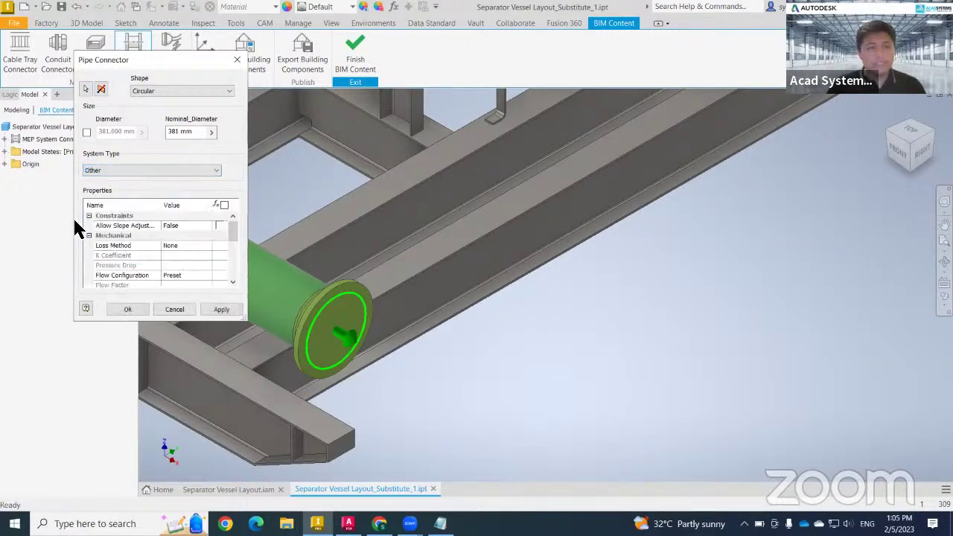
left_click(220, 310)
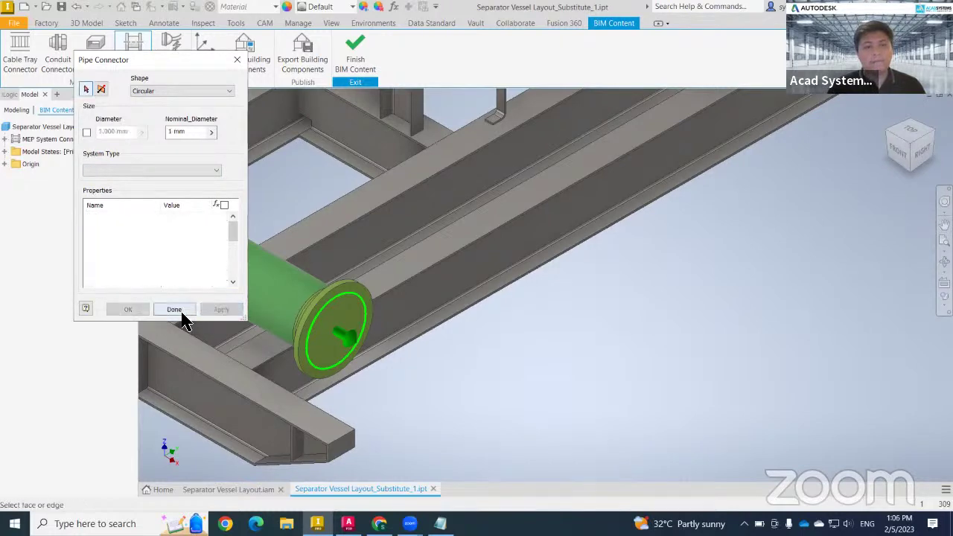
Step: Add an outward-pointing circular pipe connector with system type Other to the end face of the light green pipe
scroll(618, 332, "down", 5)
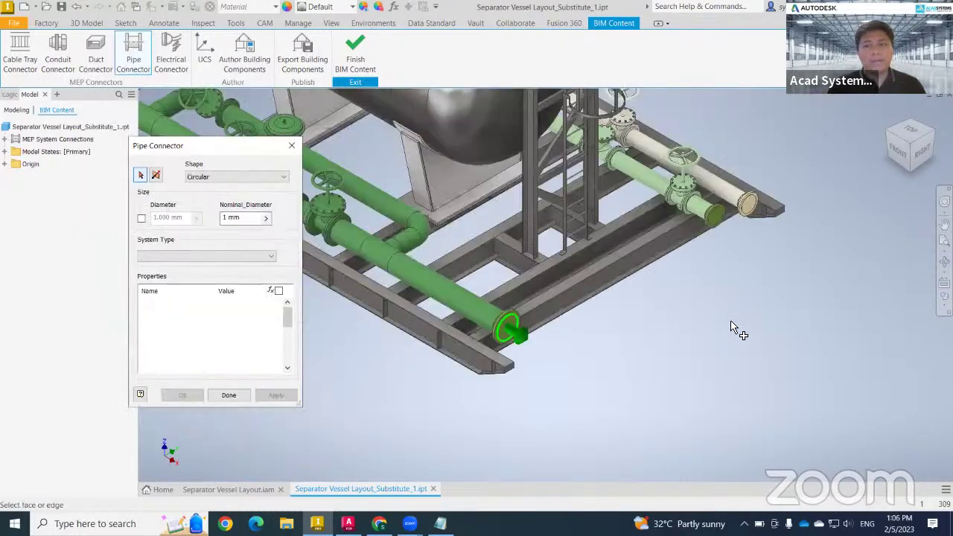
middle_click_drag(707, 319, 447, 376)
scroll(598, 339, "up", 4)
middle_click_drag(536, 386, 806, 361)
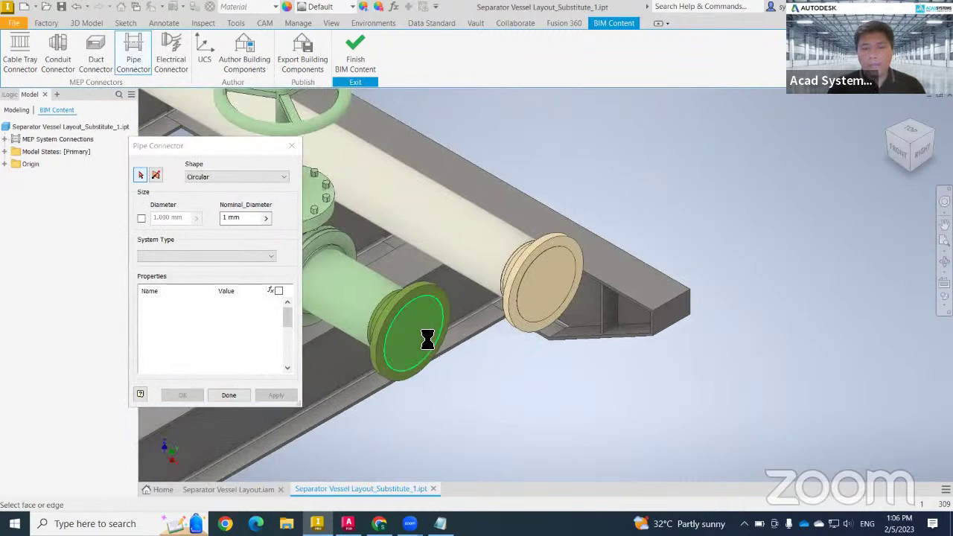
left_click(425, 344)
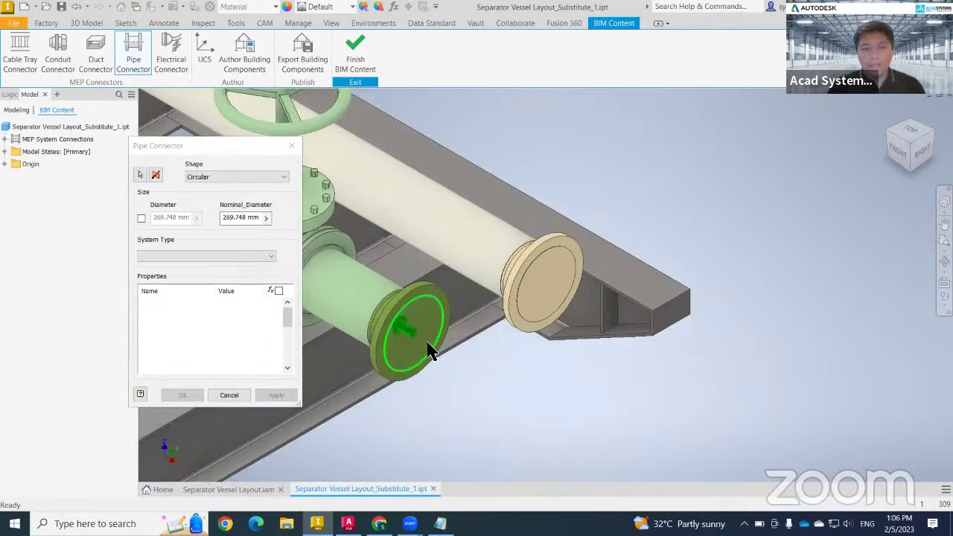
left_click(170, 257)
left_click(169, 330)
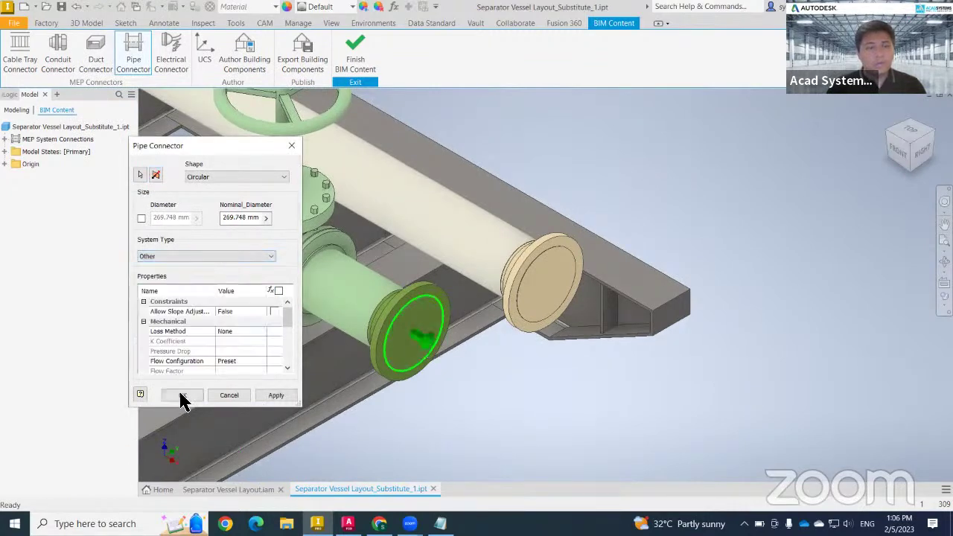
left_click(183, 395)
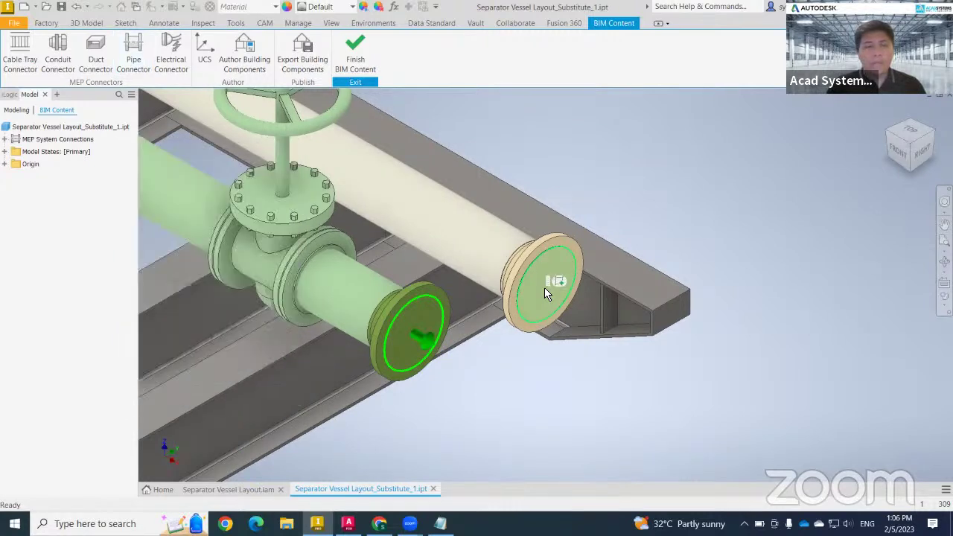
Step: Add an outward-pointing circular pipe connector with system type Other to the end face of the beige pipe
left_click(545, 292)
left_click(133, 54)
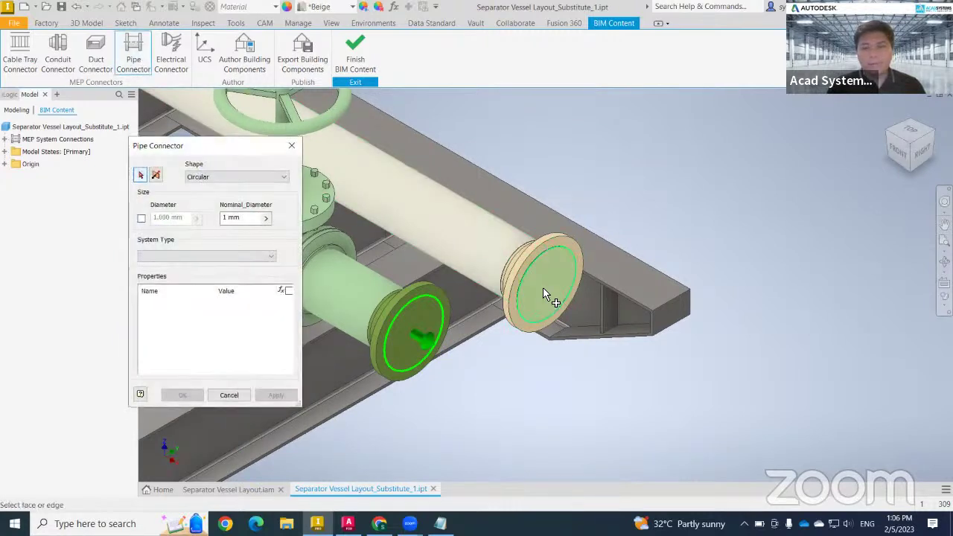
left_click(547, 296)
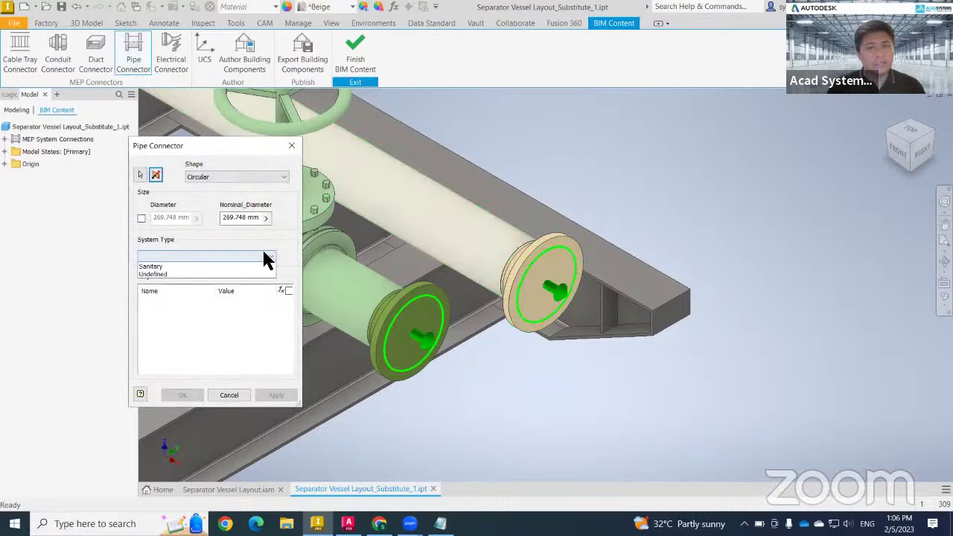
left_click(265, 255)
left_click(269, 330)
left_click(192, 395)
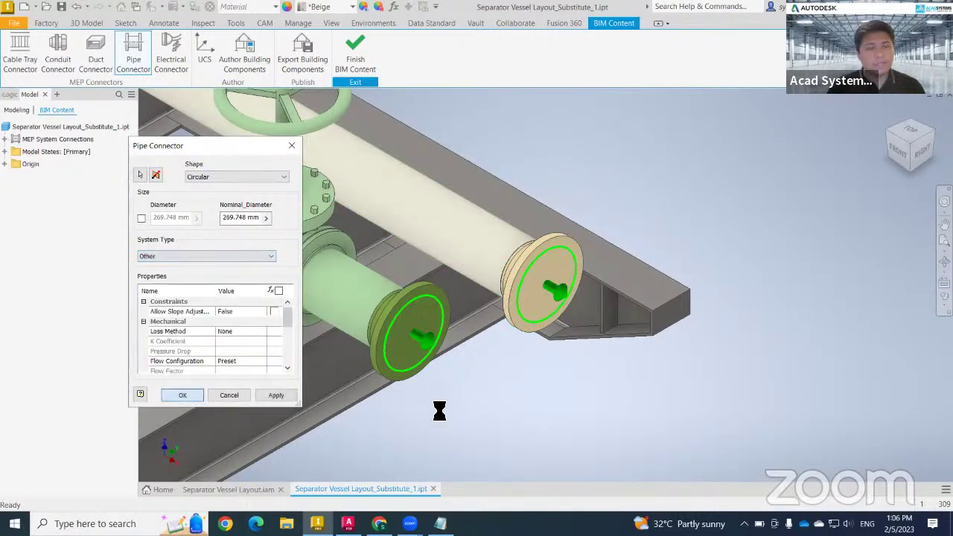
Step: Try a pipe connector with system type Other and flipped, outward direction on the main green pipe's opposite end, near the small platform
scroll(444, 411, "down", 3)
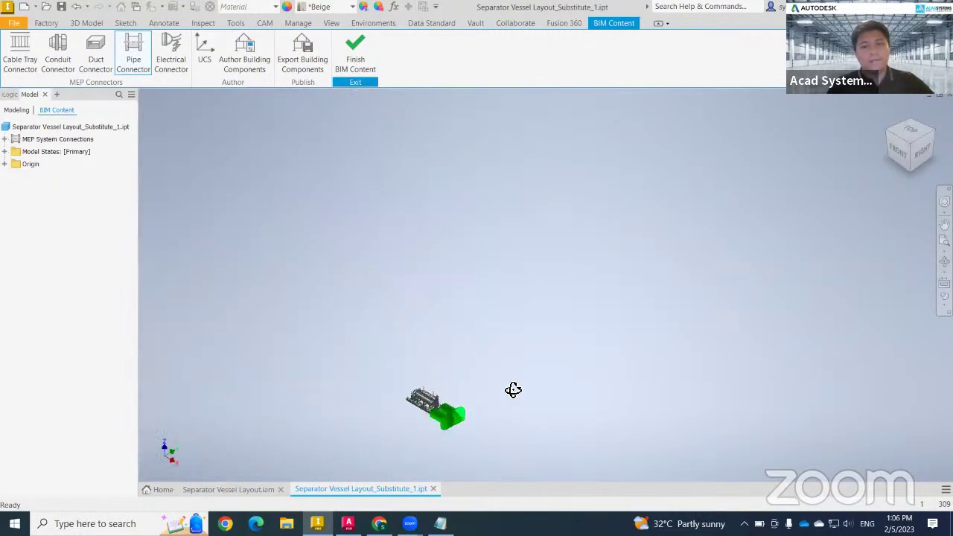
middle_click_drag(513, 389, 534, 384, "shift")
middle_click_drag(441, 443, 468, 465, "shift")
scroll(323, 327, "up", 10)
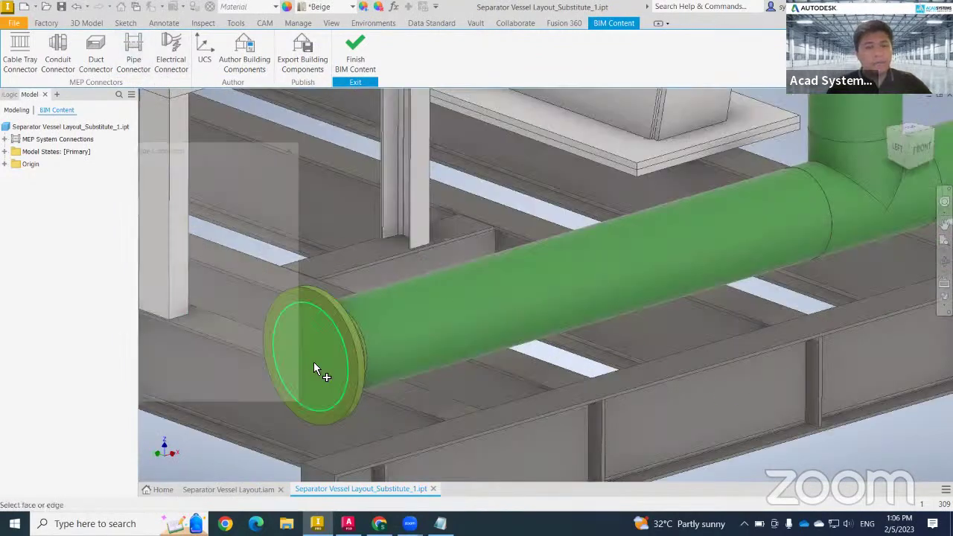
left_click(338, 336)
middle_click_drag(560, 391, 732, 362)
left_click(210, 257)
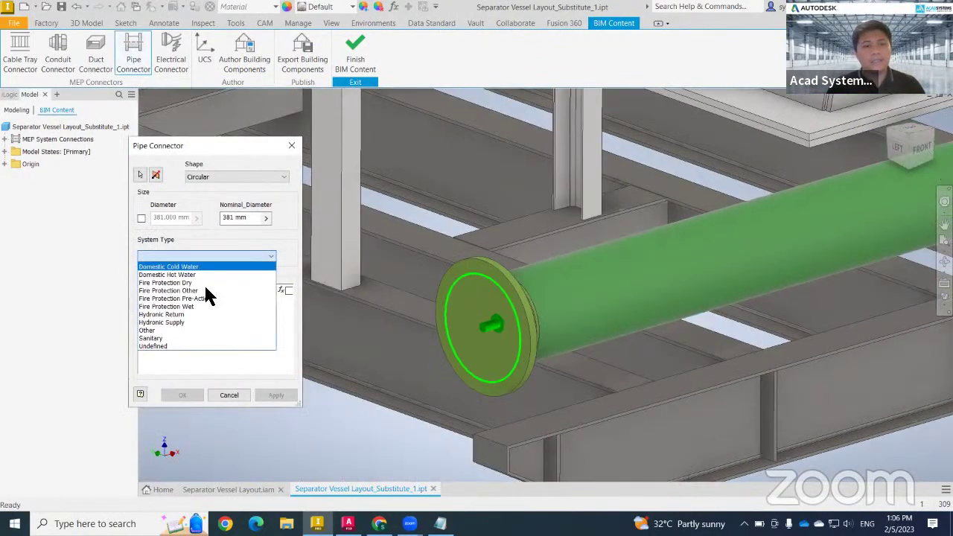
left_click(198, 332)
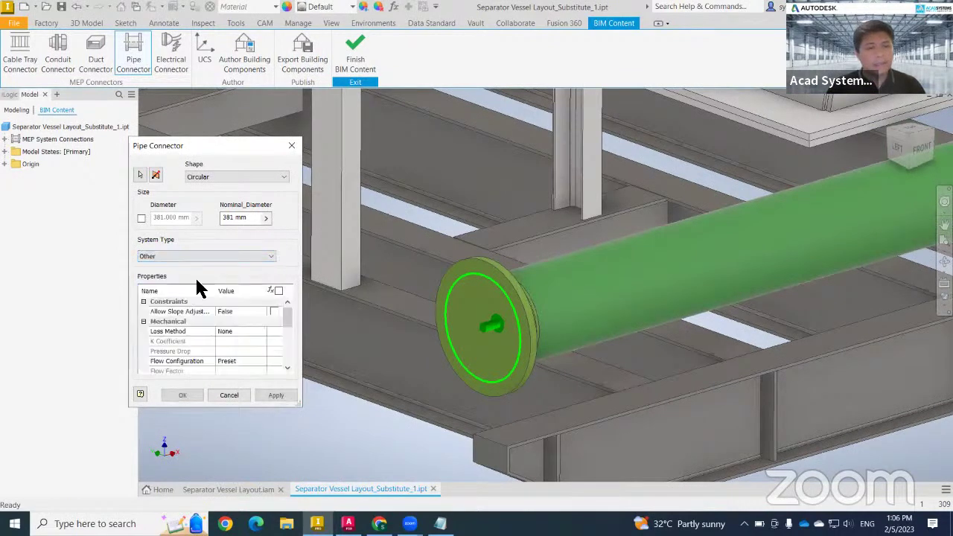
left_click(156, 175)
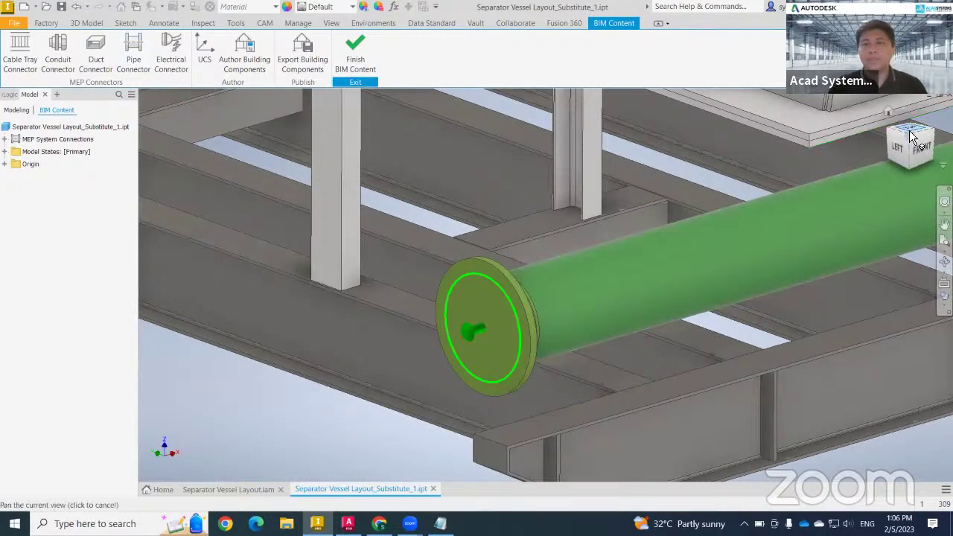
Step: Delete the outward-pointing connector from the main green pipe's end near the small platform
scroll(526, 436, "down", 5)
scroll(470, 452, "down", 3)
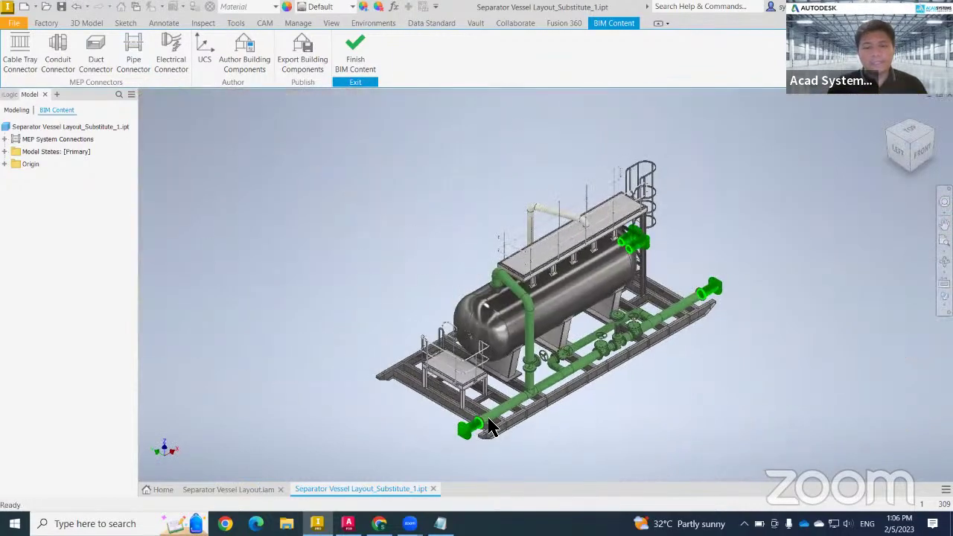
scroll(484, 446, "up", 10)
middle_click_drag(532, 95, 533, 286)
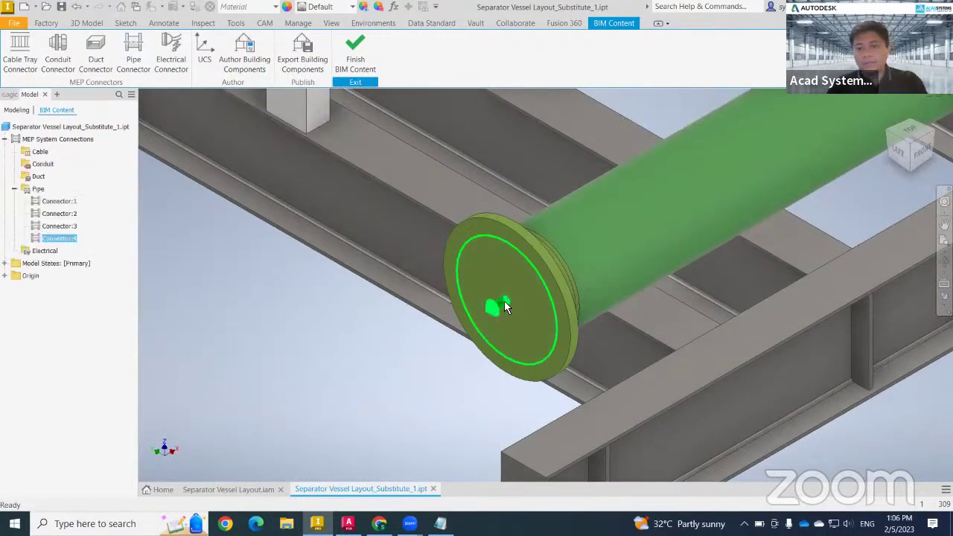
key("Delete")
Step: Add a circular pipe connector pointing into the main green pipe at its end near the small platform, with system type Other
left_click(137, 53)
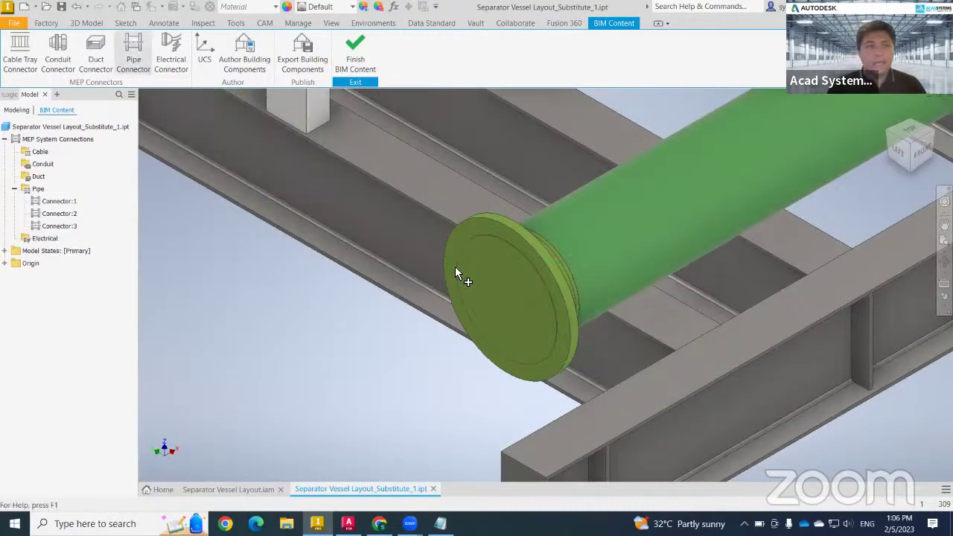
left_click(522, 306)
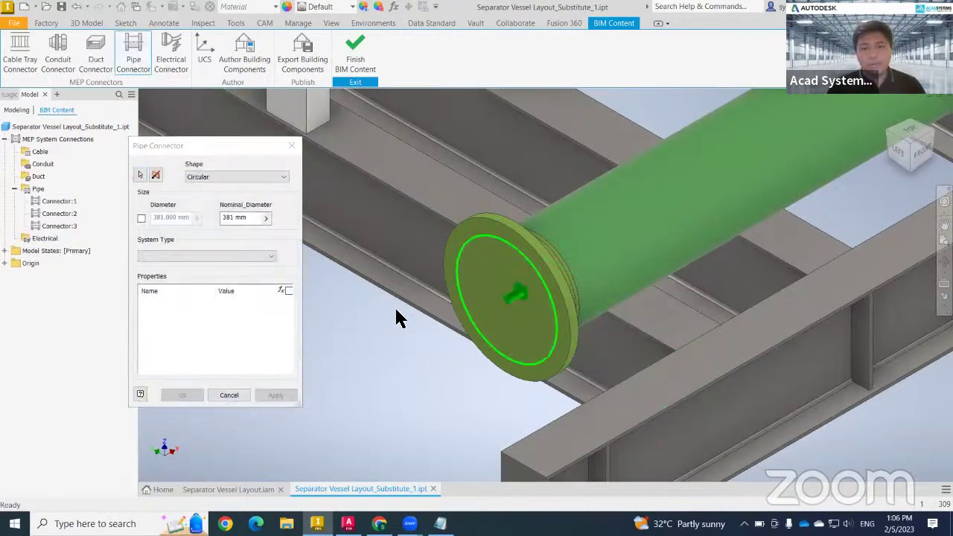
left_click(246, 256)
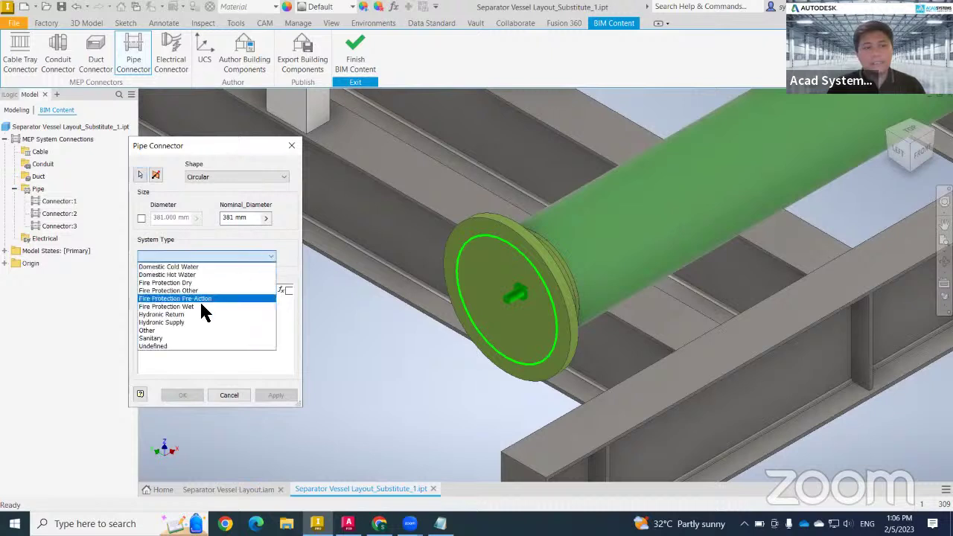
left_click(197, 332)
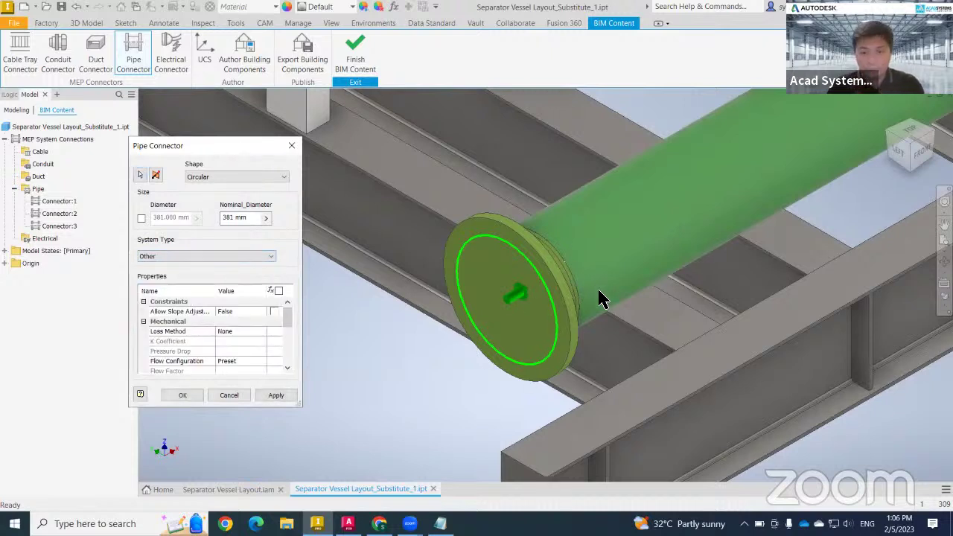
left_click(183, 395)
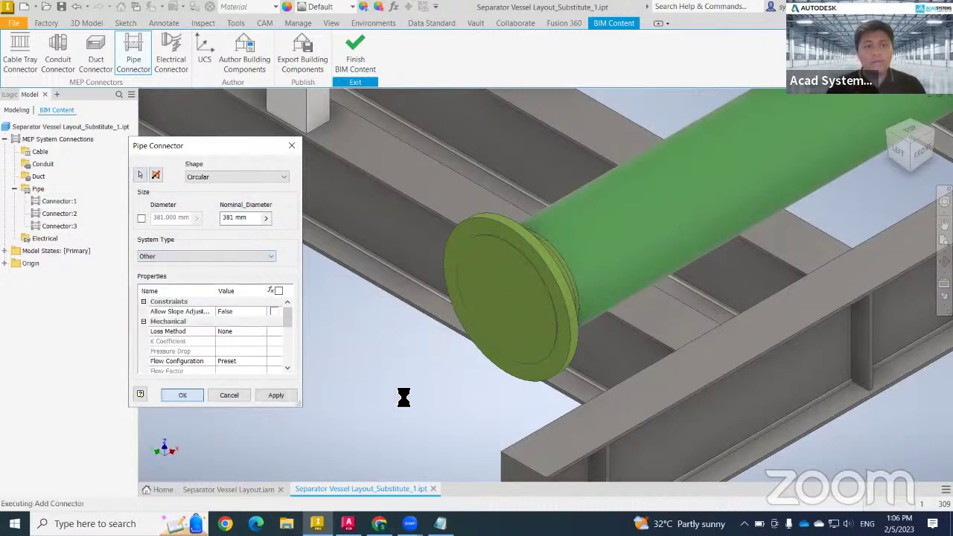
Step: Check the placement and flow directions of the pipe connectors at the ends of the skid's piping
scroll(385, 399, "down", 6)
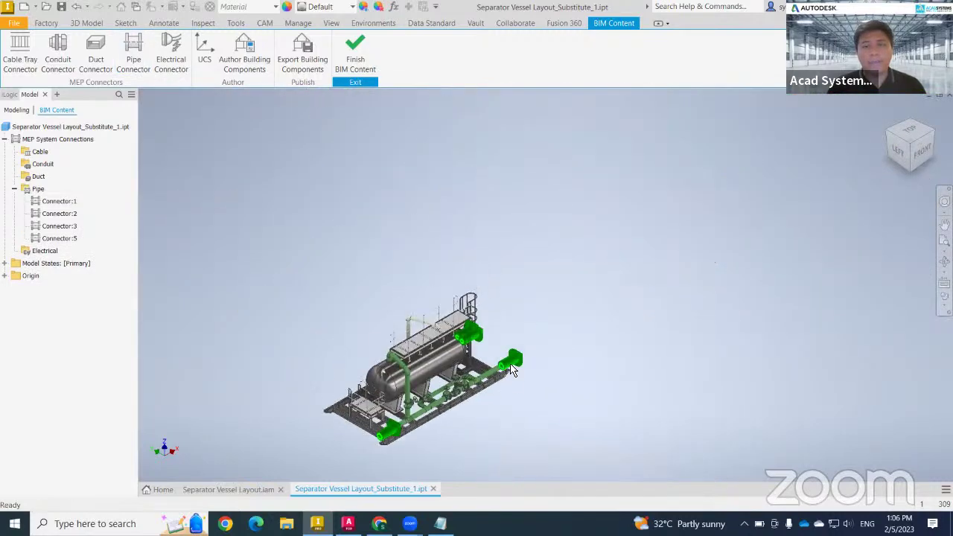
scroll(515, 360, "up", 4)
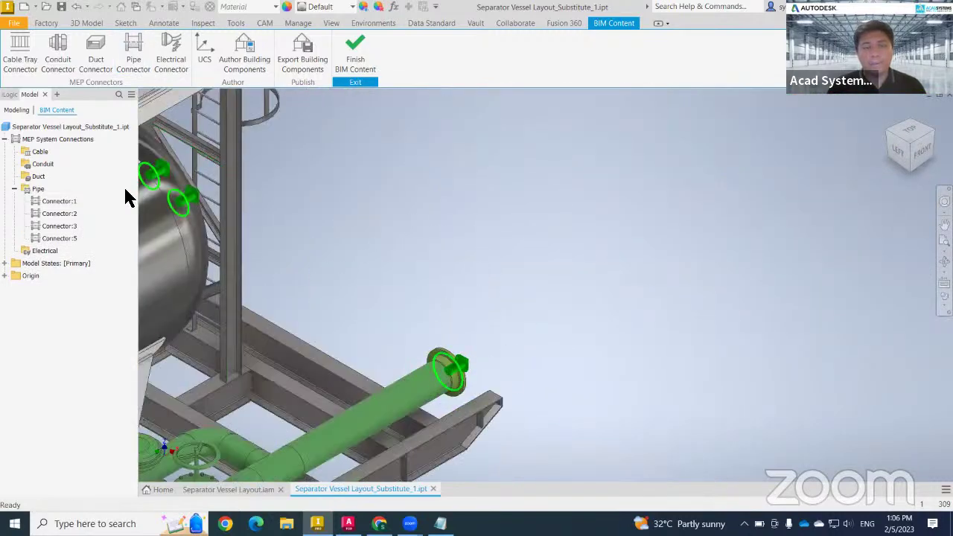
scroll(335, 336, "down", 4)
middle_click_drag(416, 311, 627, 225)
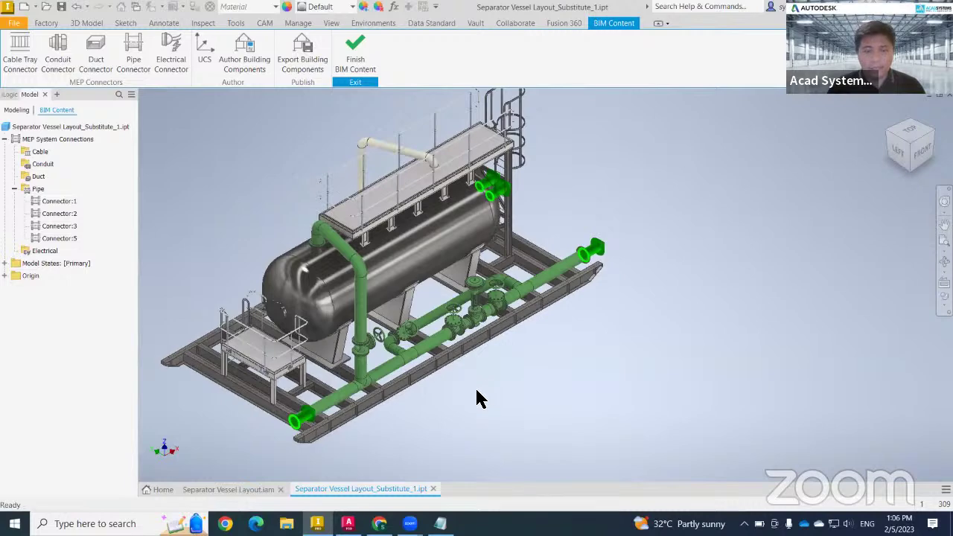
middle_click_drag(475, 386, 585, 343)
scroll(426, 399, "up", 5)
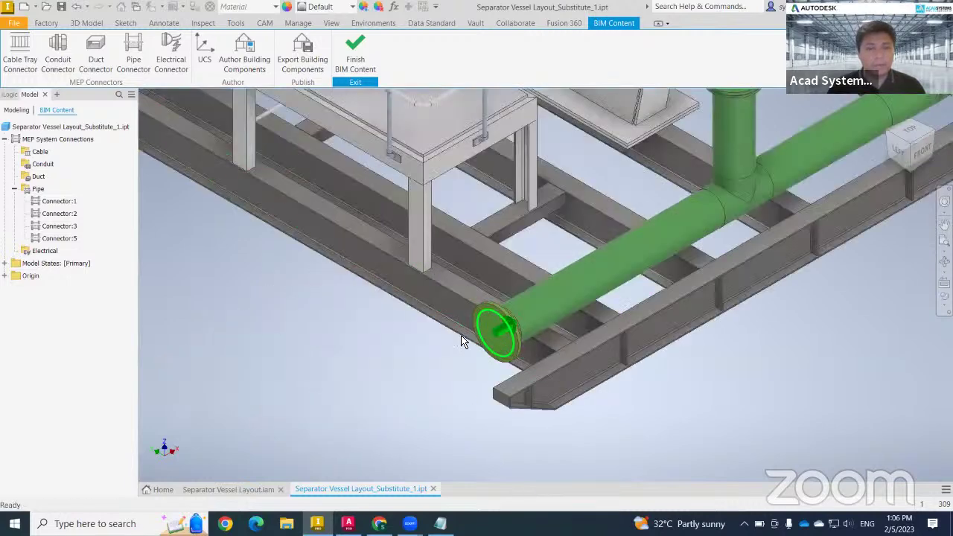
Step: Export the simplified skid to the Desktop as Revit family V1.rfa, accept the location outside the project, and skip the translation report
middle_click_drag(417, 399, 420, 413)
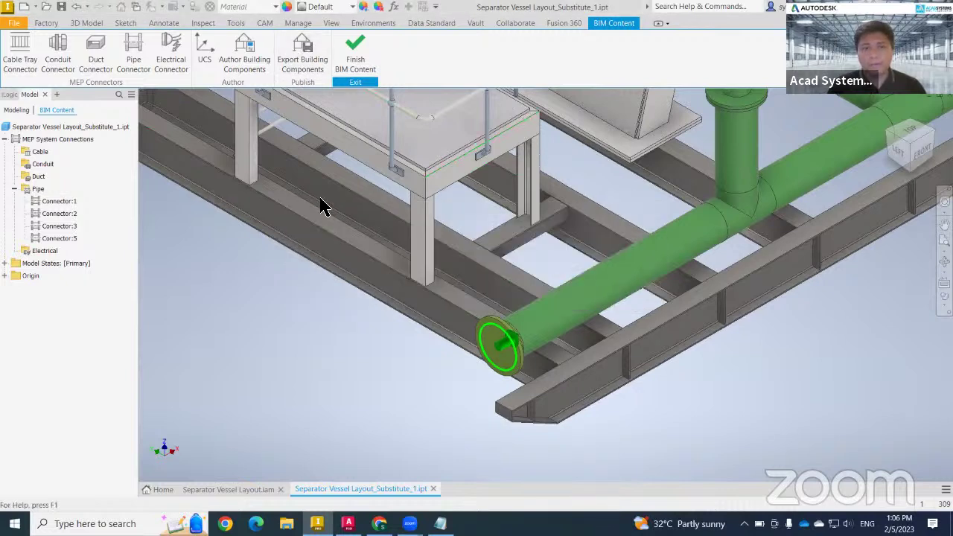
left_click(559, 289)
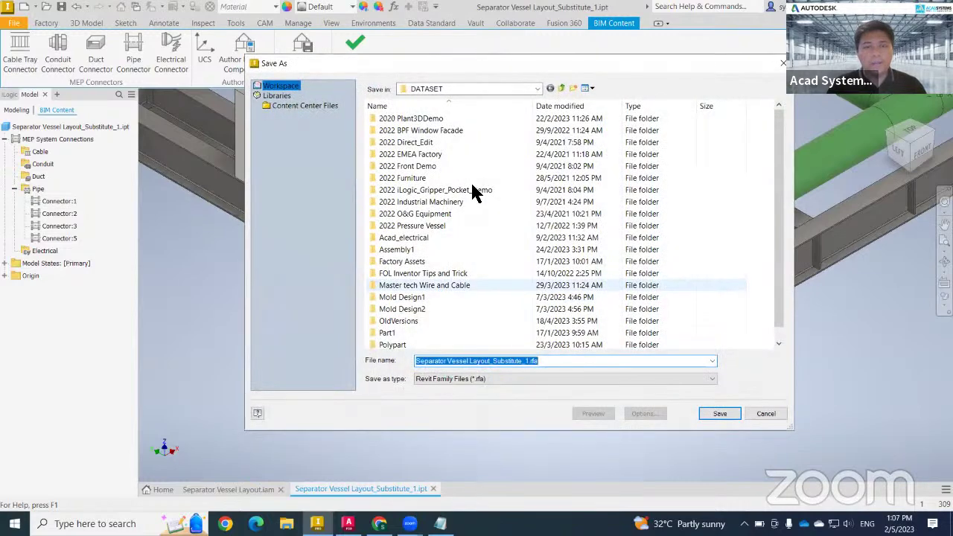
left_click(514, 90)
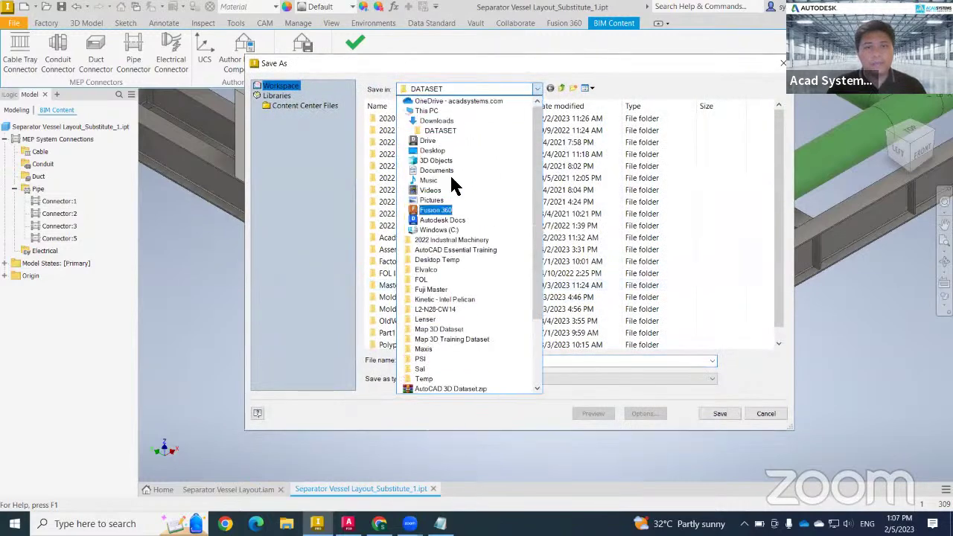
left_click(440, 113)
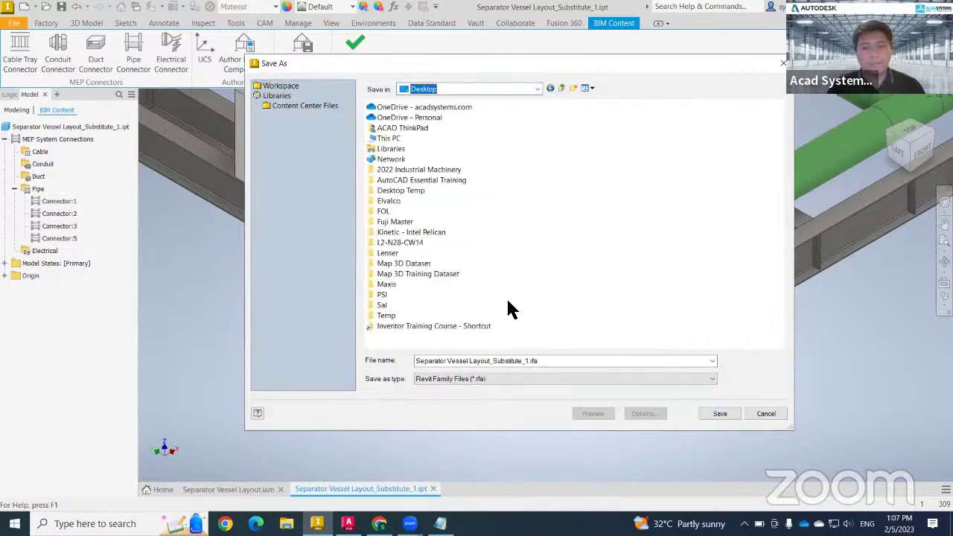
key("alt+n")
type("V1")
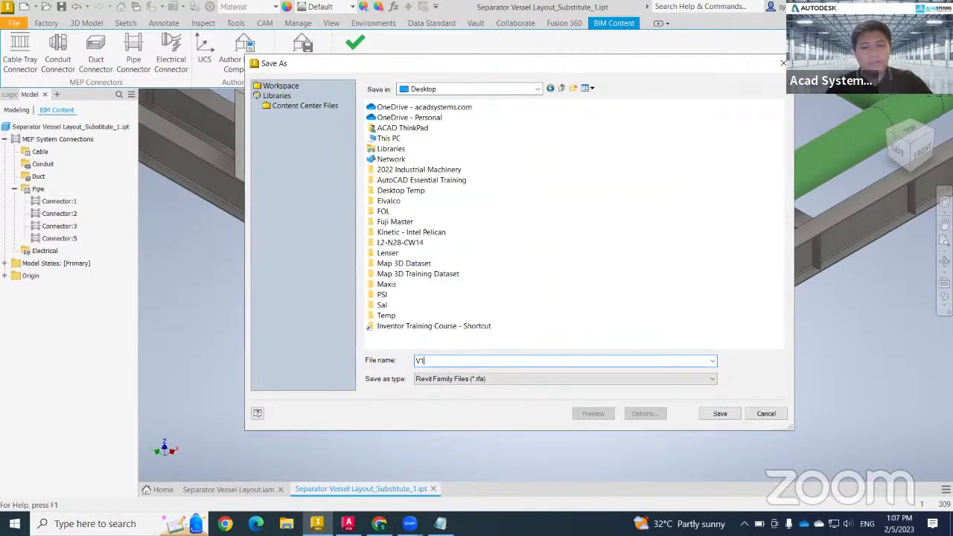
left_click(723, 416)
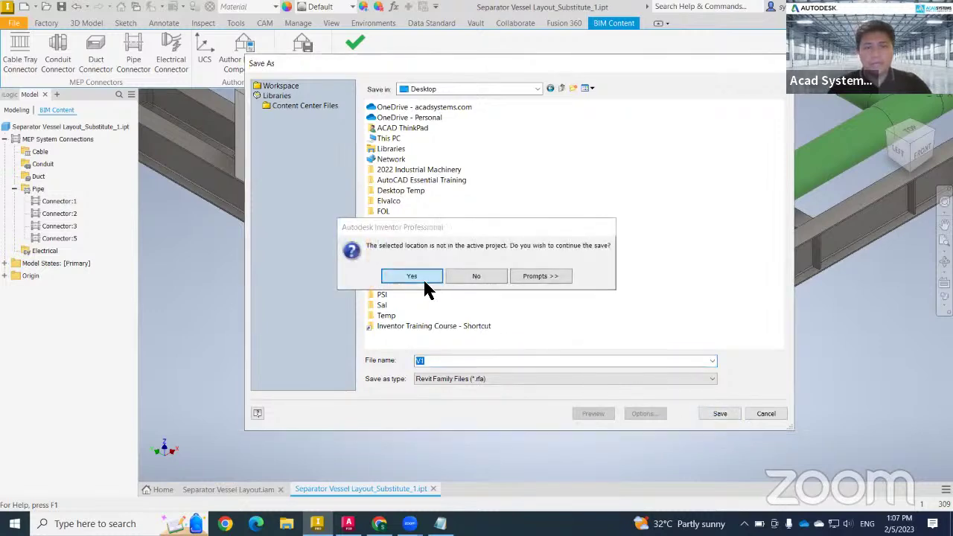
left_click(423, 276)
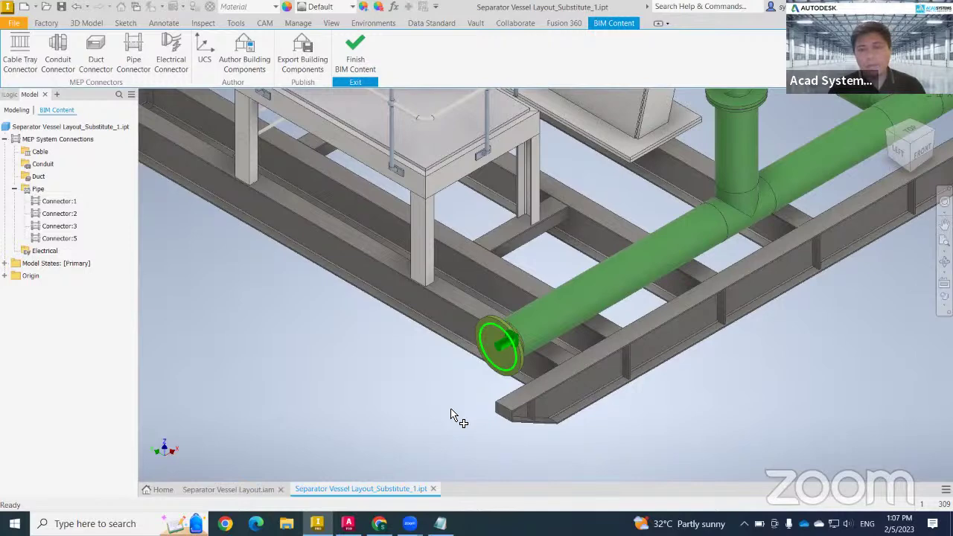
left_click(479, 288)
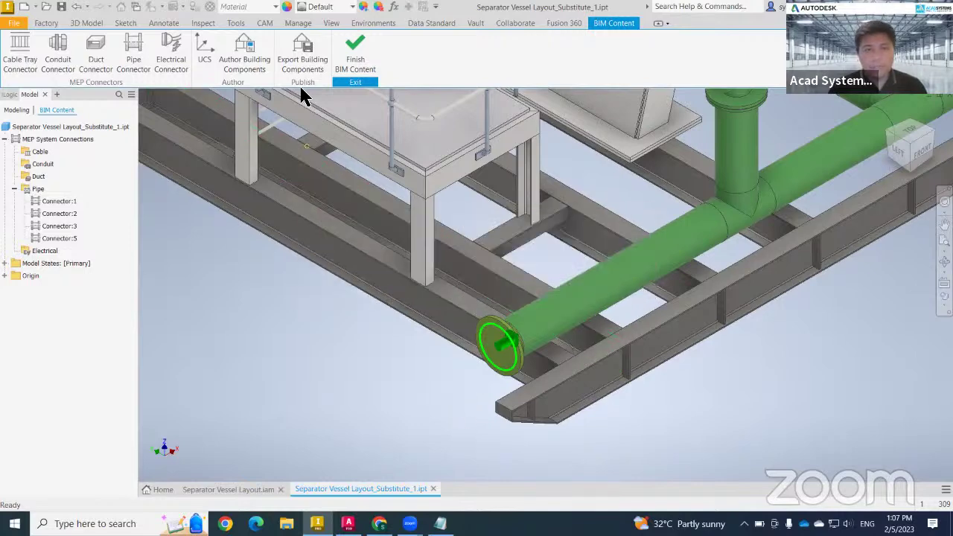
Step: Export the skid to the Desktop as Autodesk Exchange file Separator Vessel Layout_Substitute_1.adsk, accepting the location outside the active project
left_click(307, 63)
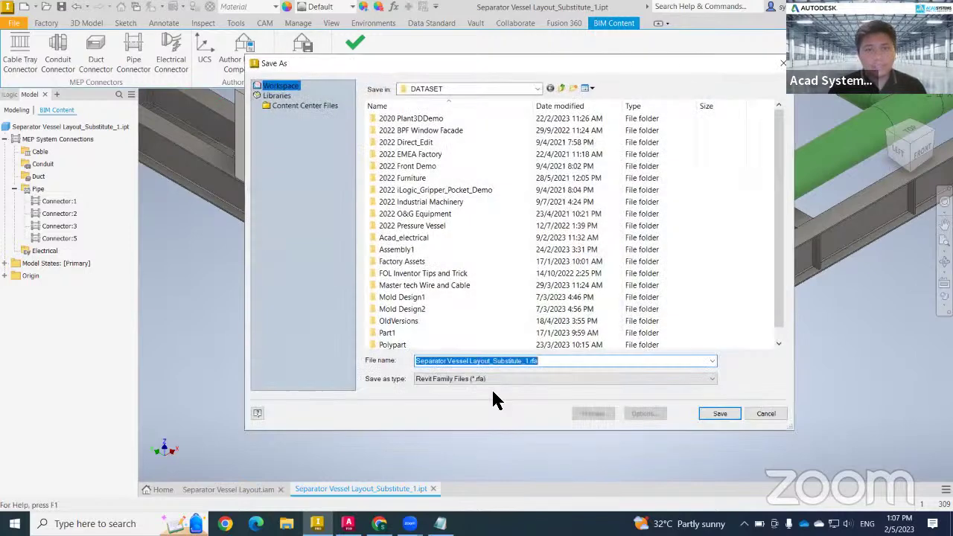
left_click(492, 380)
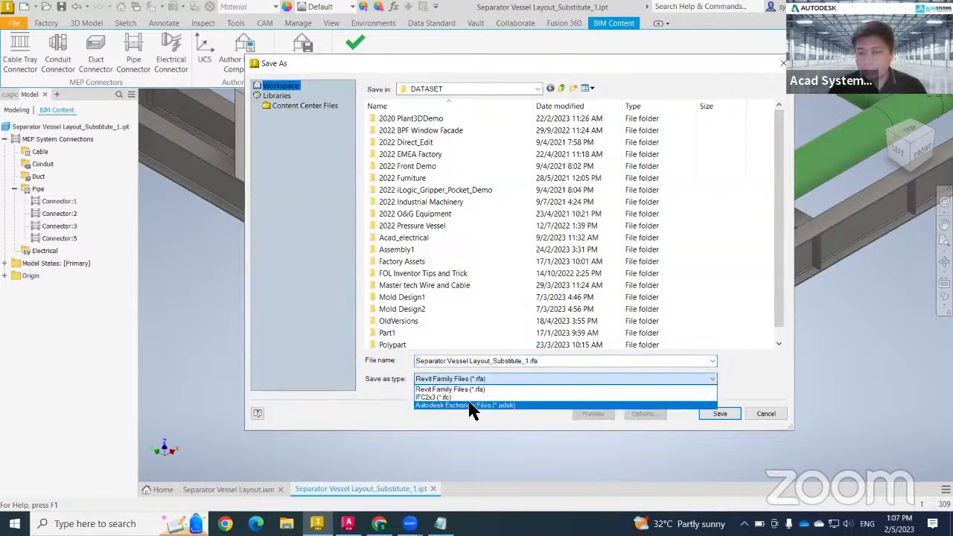
left_click(470, 406)
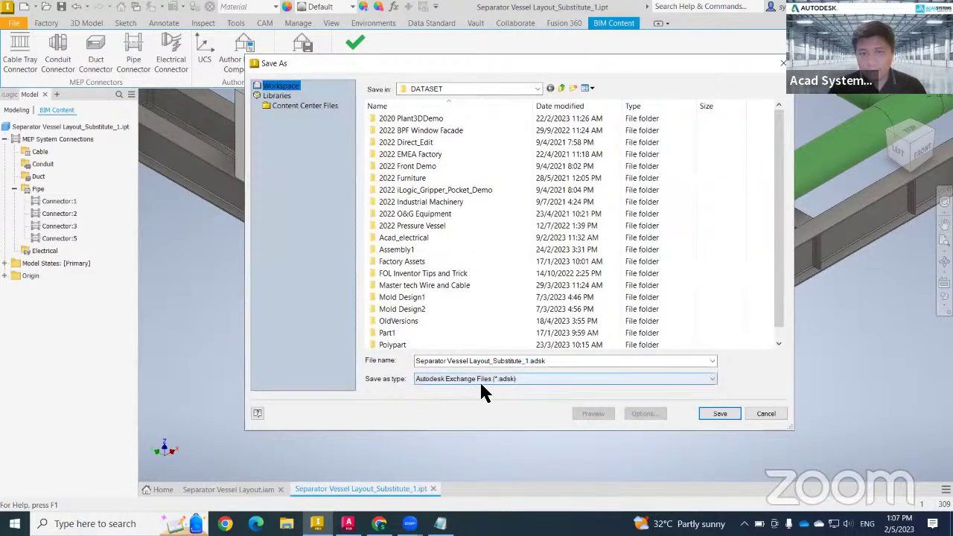
left_click(491, 89)
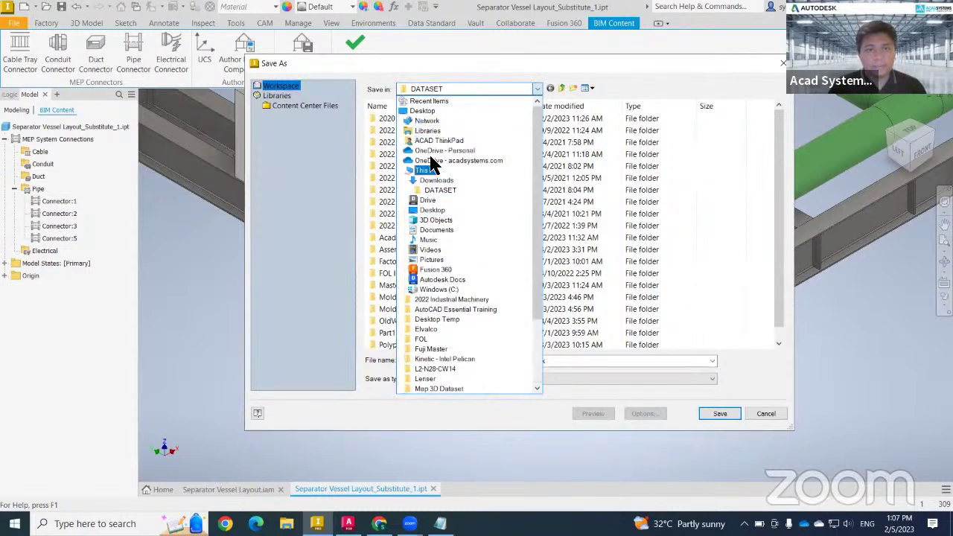
left_click(429, 113)
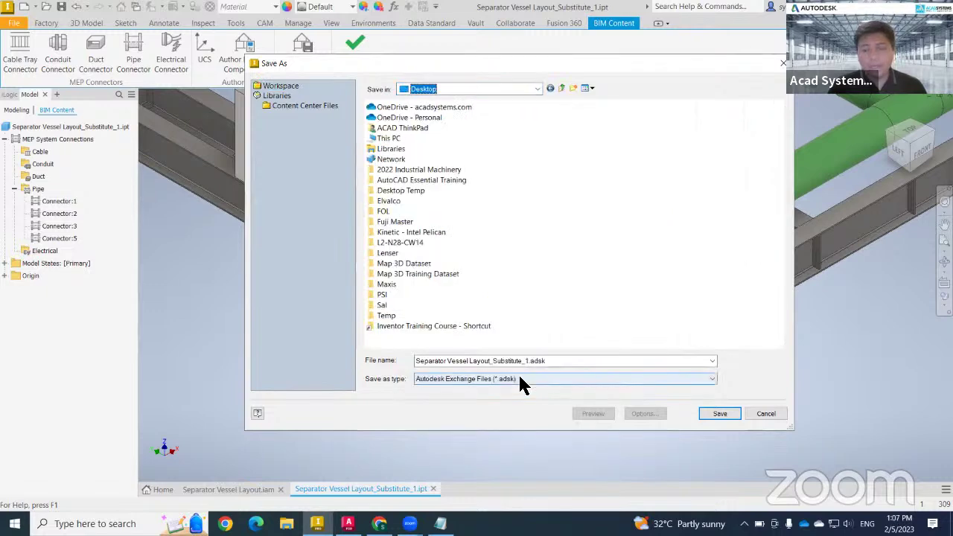
left_click(719, 414)
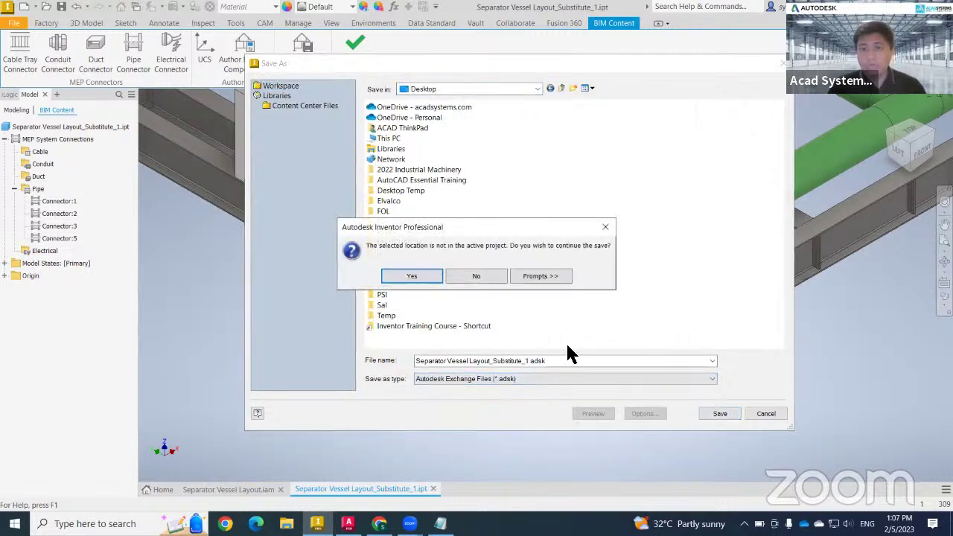
left_click(415, 277)
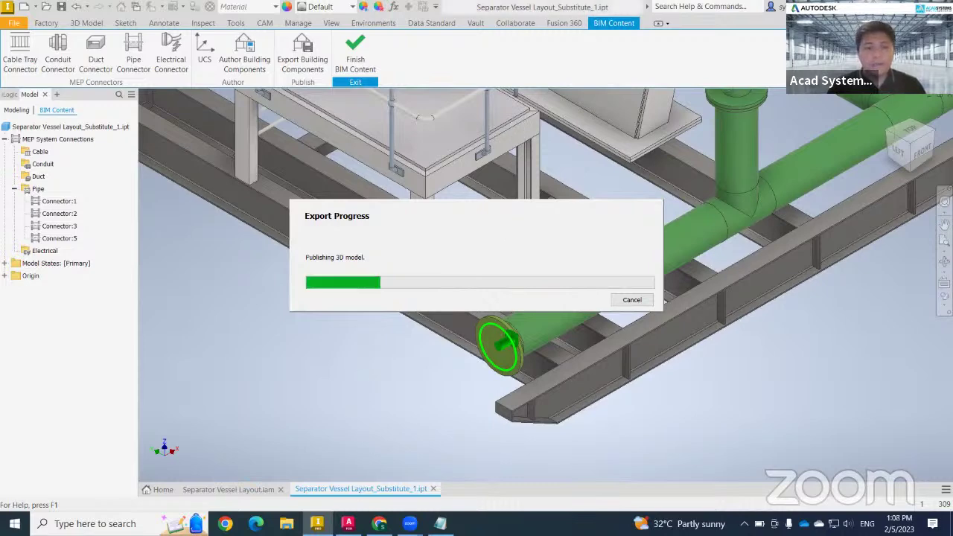
Step: Switch to AutoCAD Plant 3D and try to find the exported ADSK file on the Desktop for Inventor equipment conversion
left_click(347, 523)
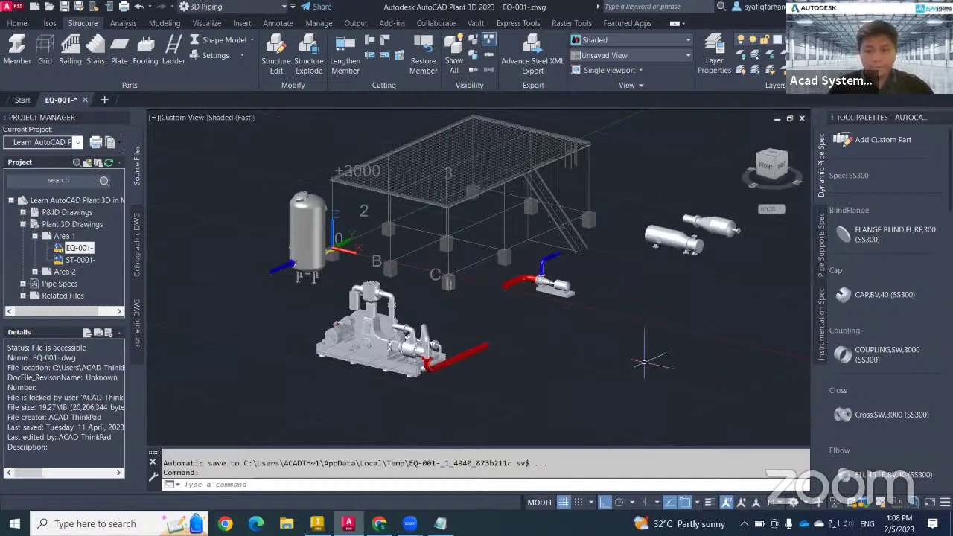
middle_click_drag(653, 353, 563, 296, "shift")
scroll(546, 377, "up", 4)
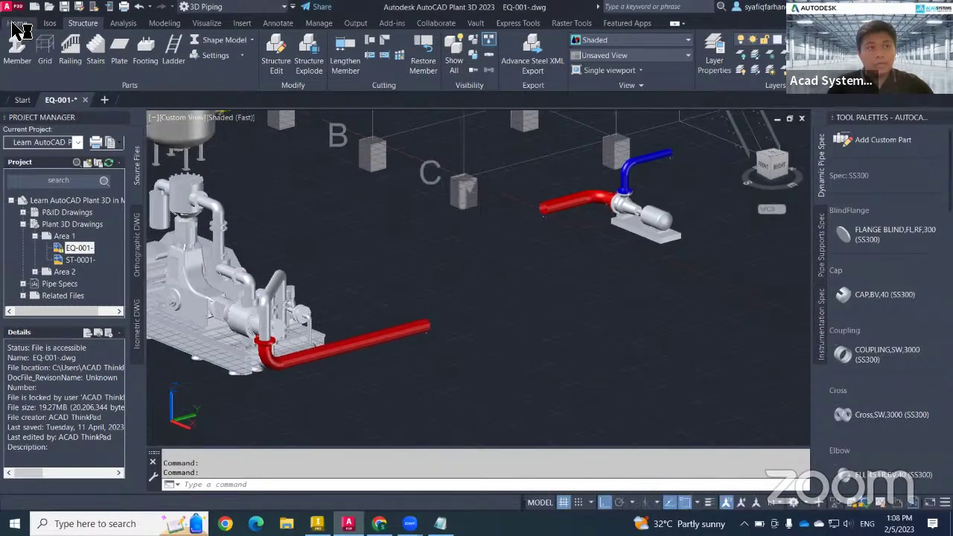
left_click(13, 23)
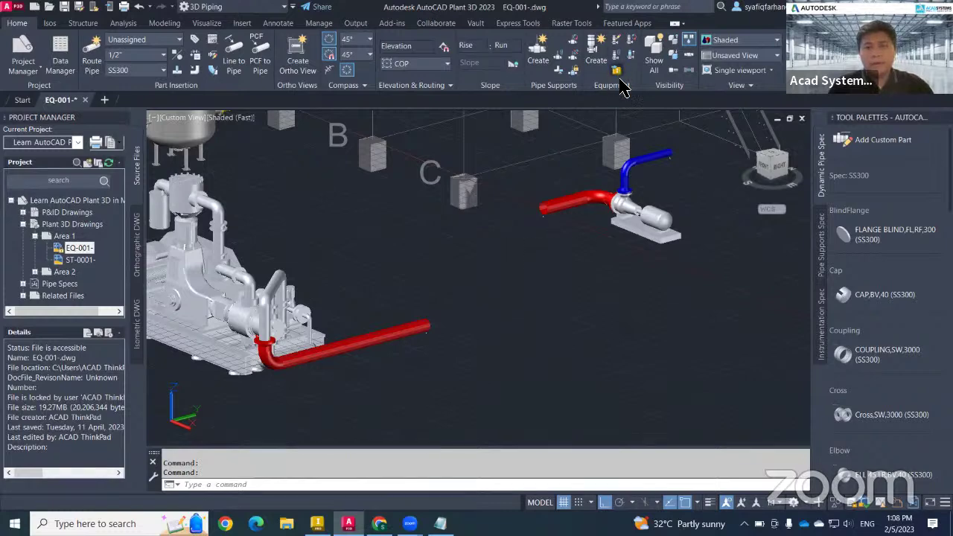
double_click(574, 236)
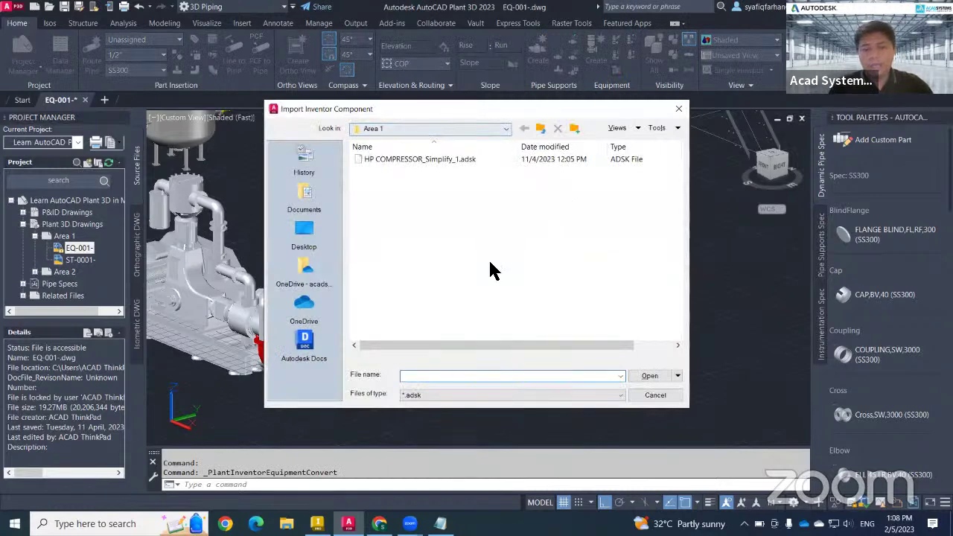
left_click(311, 236)
scroll(372, 308, "down", 5)
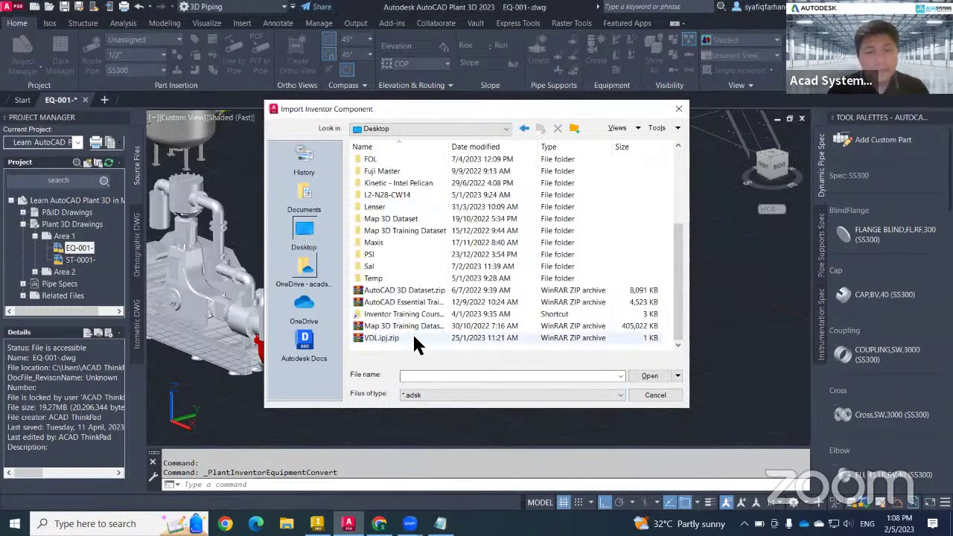
scroll(416, 338, "up", 4)
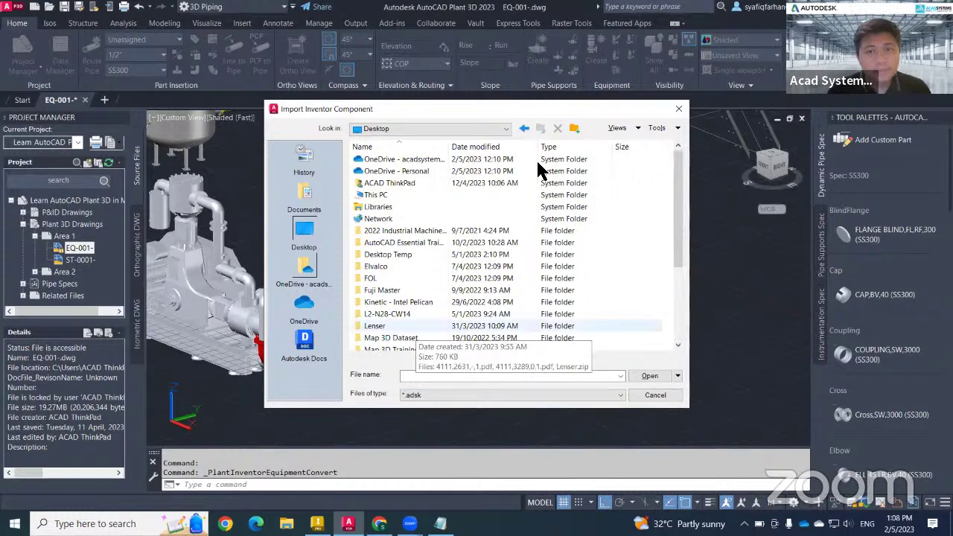
scroll(553, 298, "down", 4)
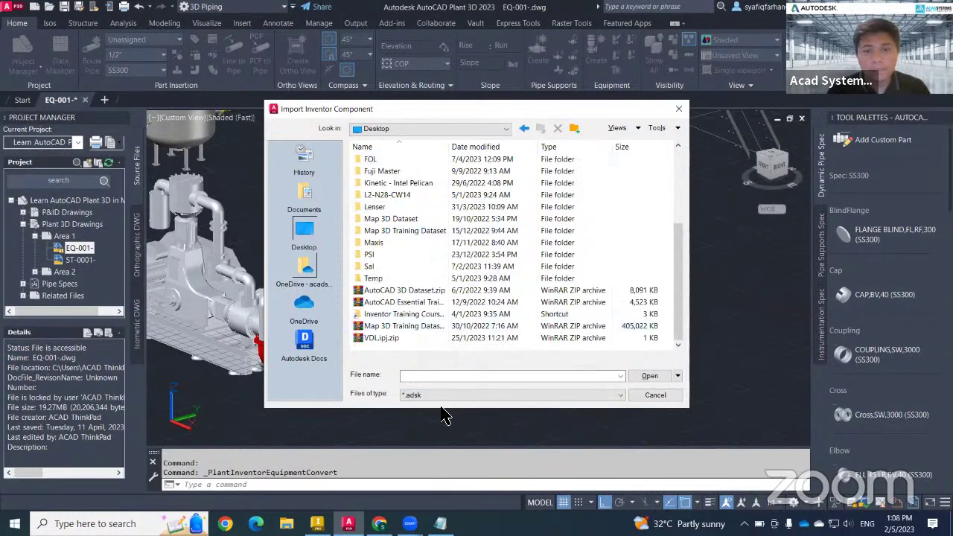
key("Escape")
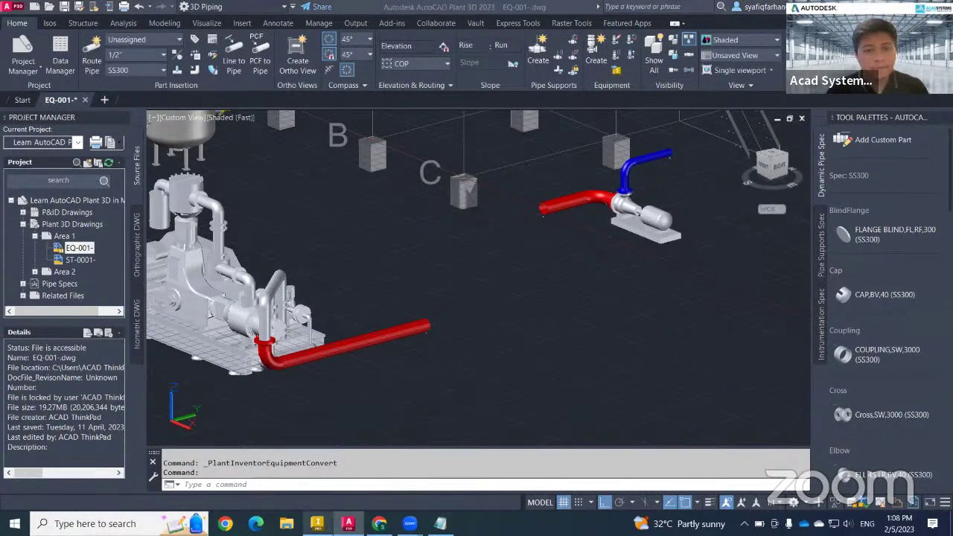
Step: Check the export progress in Inventor and return to AutoCAD Plant 3D to view the existing compressor skid
left_click(317, 523)
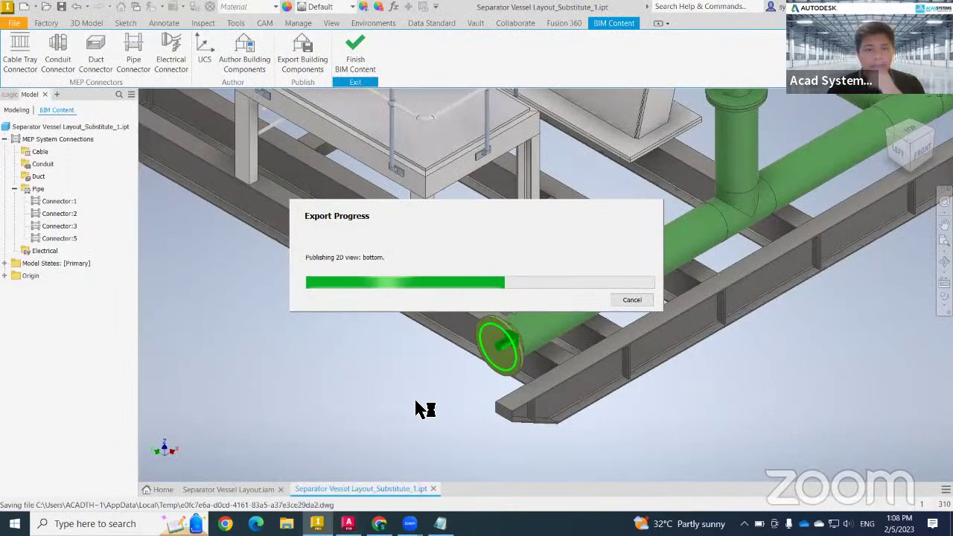
left_click(347, 523)
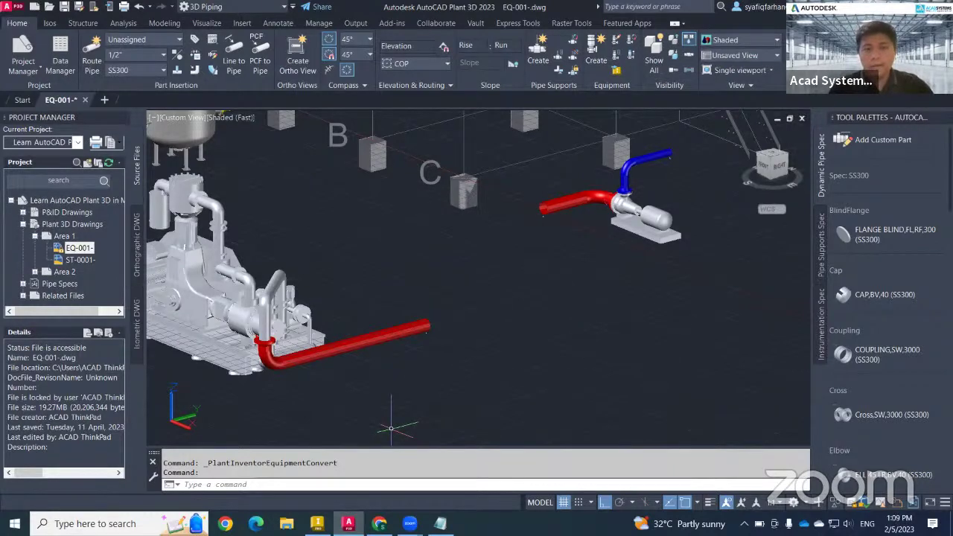
middle_click_drag(390, 428, 555, 439)
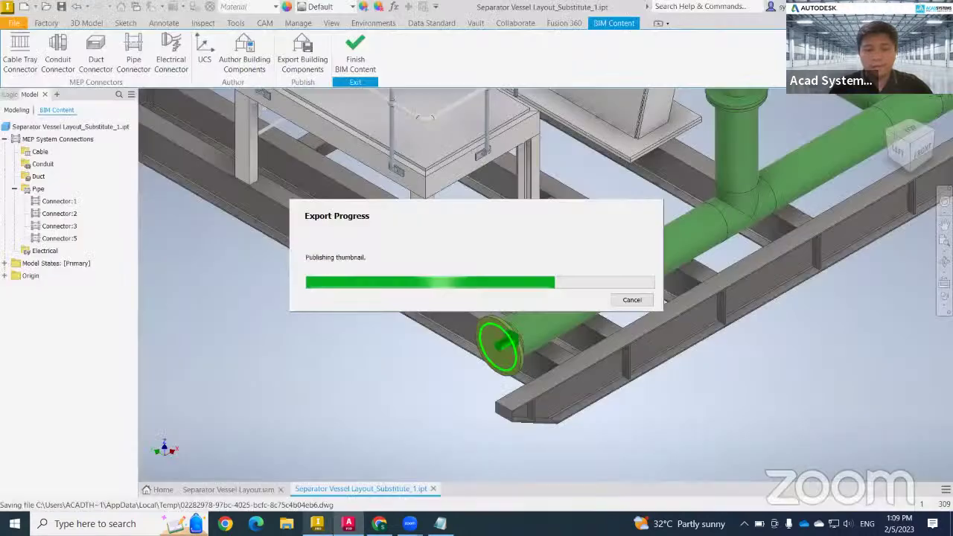
left_click(317, 524)
left_click(347, 524)
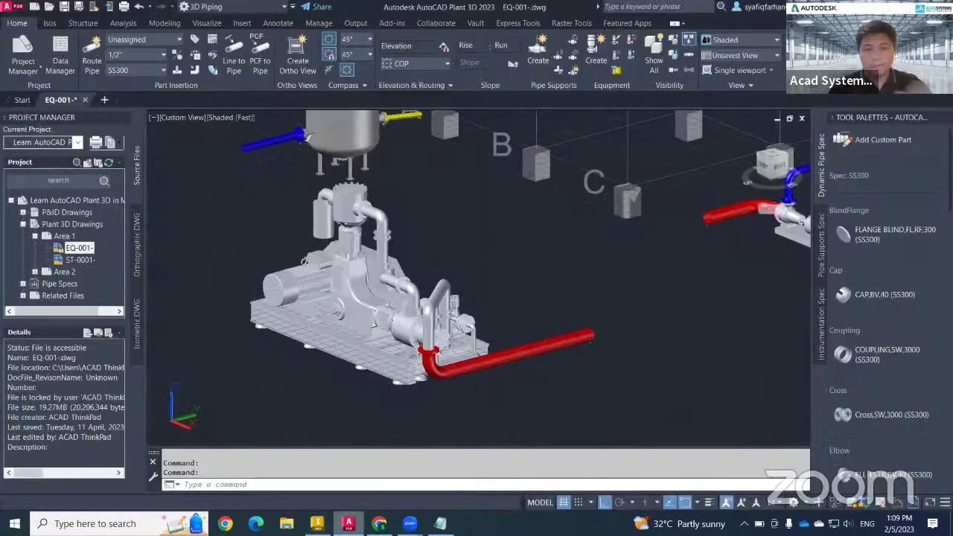
middle_click_drag(601, 385, 534, 376)
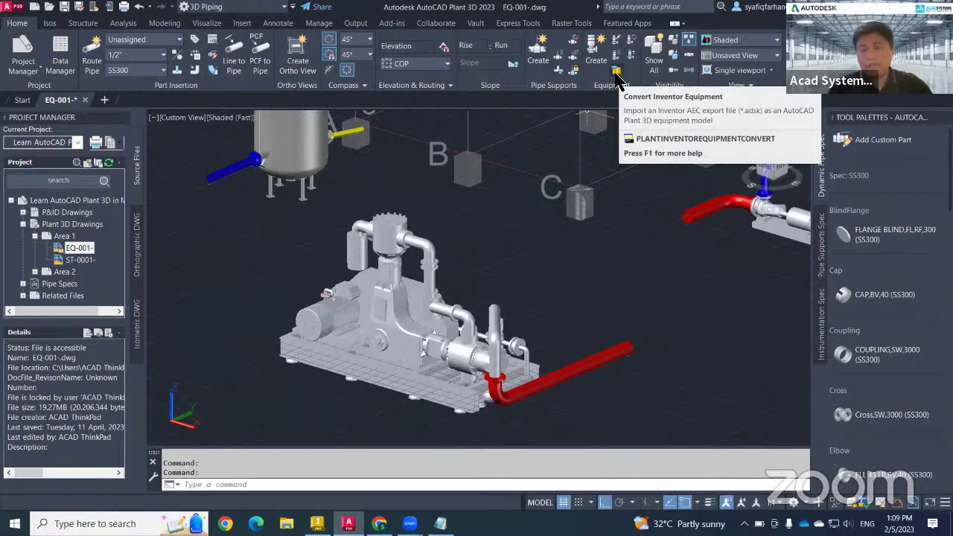
Step: Start converting HP COMPRESSOR_Simplify_1.adsk from the Area 1 folder into Plant 3D equipment
left_click(616, 71)
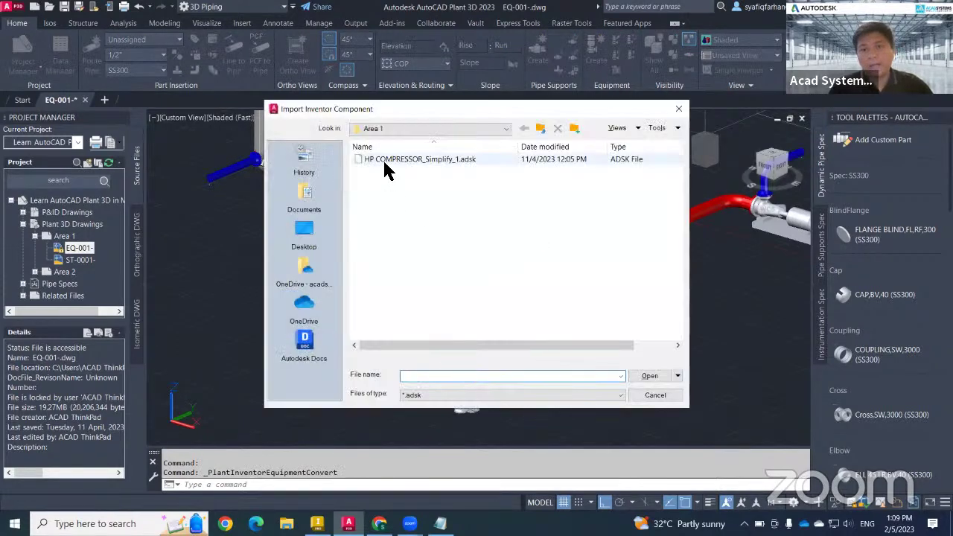
left_click(408, 164)
left_click(639, 373)
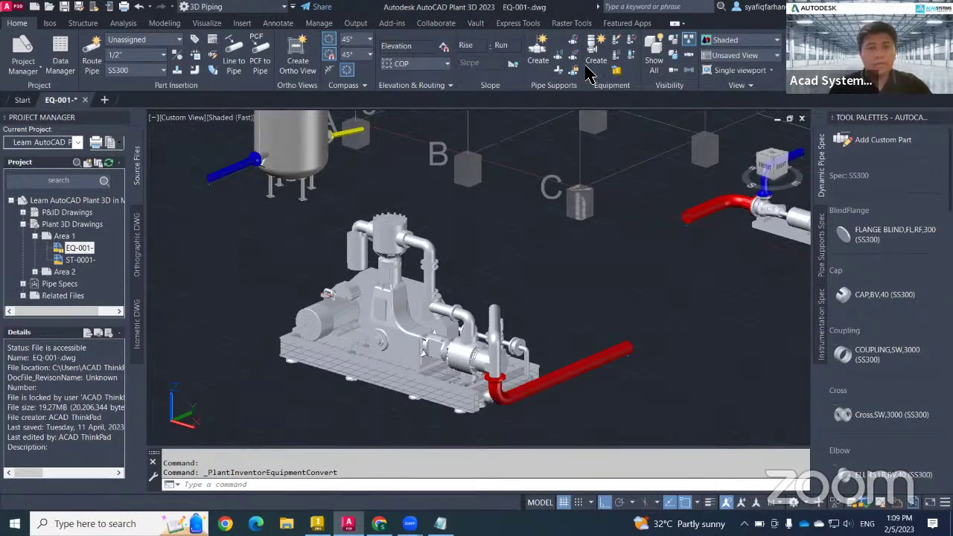
Step: Switch to Inventor, decline viewing the export's translation report, and return to AutoCAD Plant 3D
left_click(318, 523)
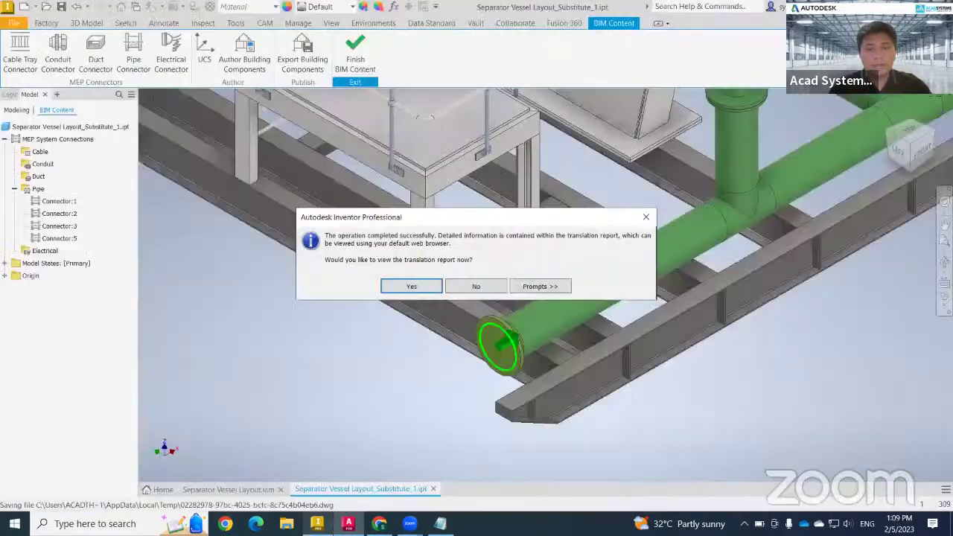
left_click(462, 290)
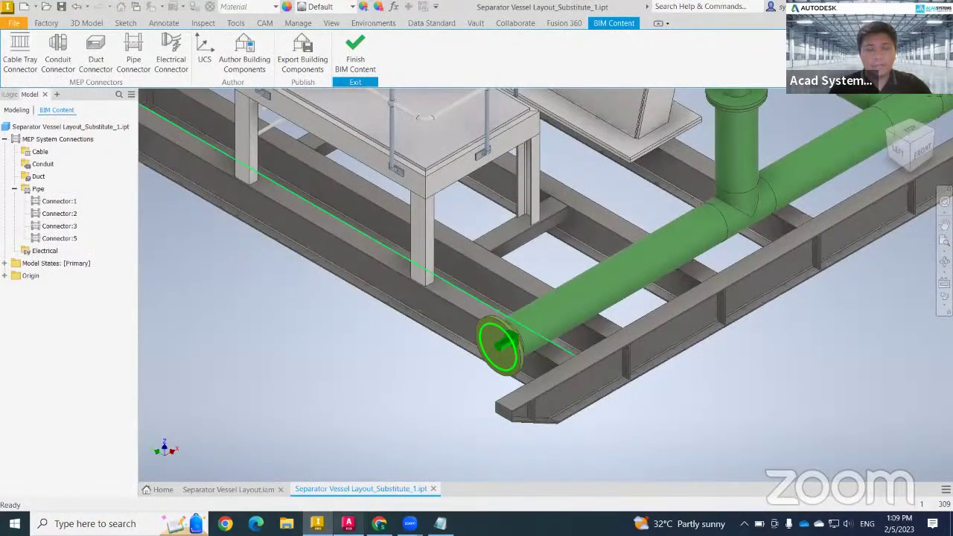
left_click(348, 523)
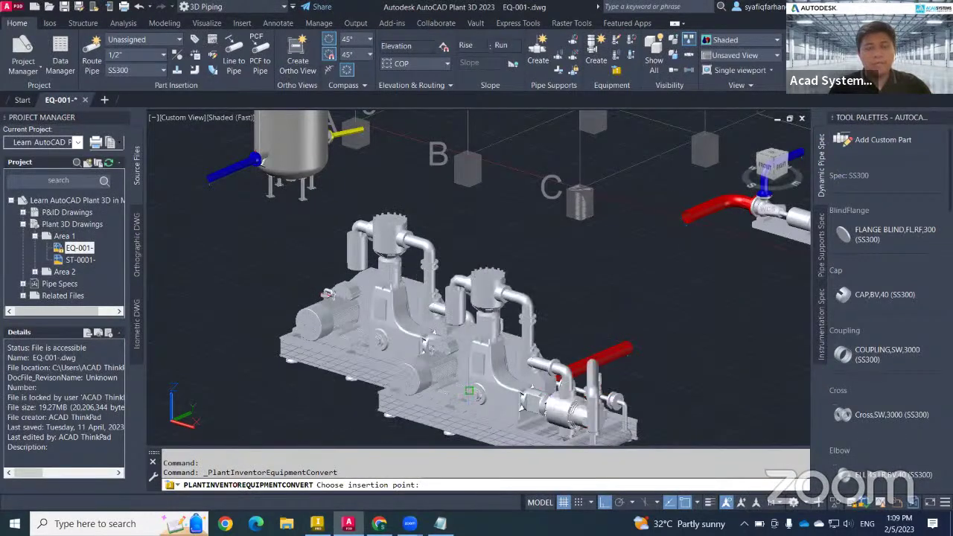
Step: Try to place a second HP compressor beside the existing one and cancel the insertion
left_click(469, 391)
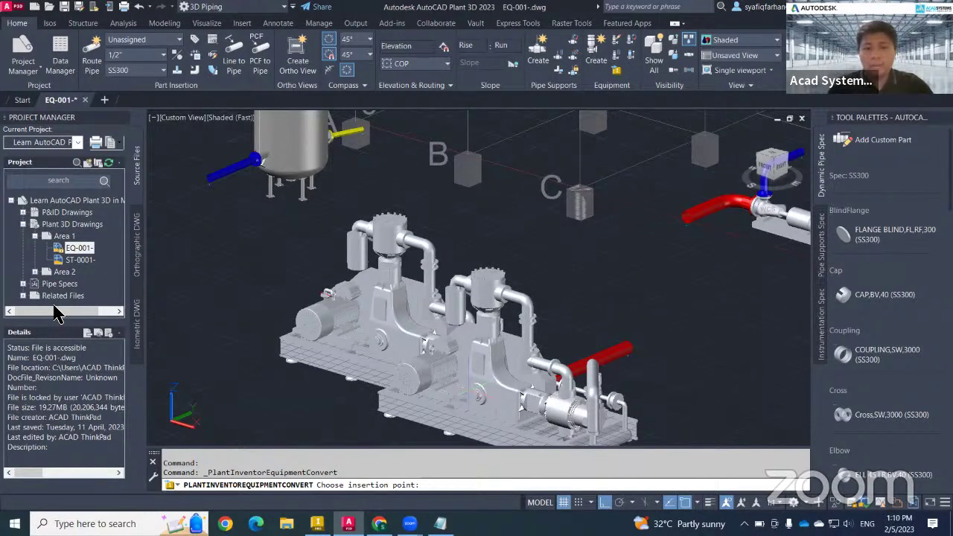
key("Escape")
middle_click_drag(627, 313, 674, 318)
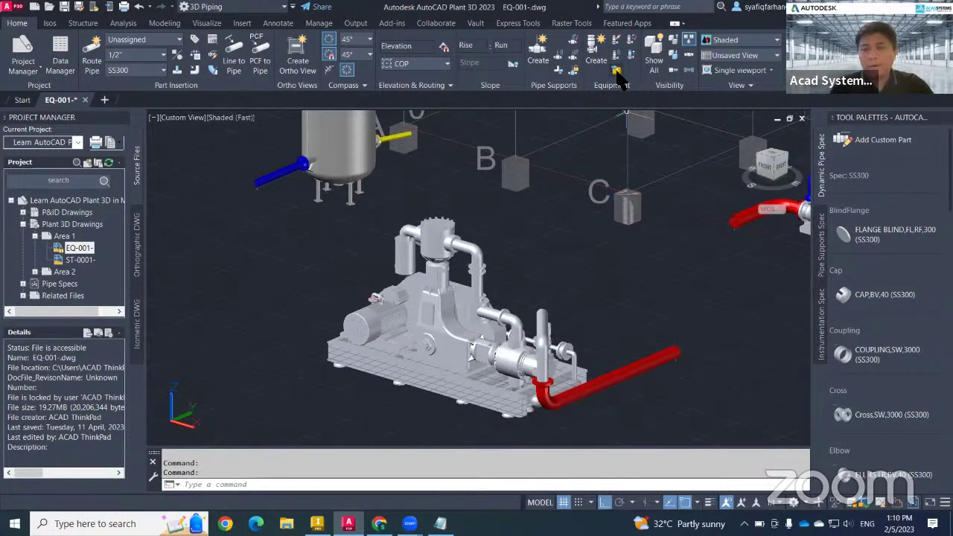
Step: Start converting Separator Vessel Layout_Substitute_1.adsk from the Desktop into Plant 3D equipment
left_click(616, 70)
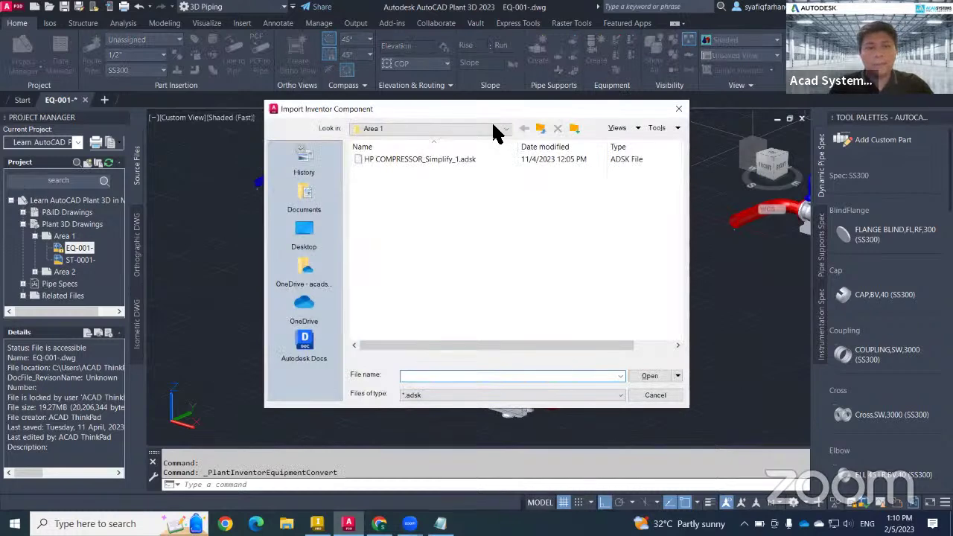
left_click(414, 340)
left_click(410, 325)
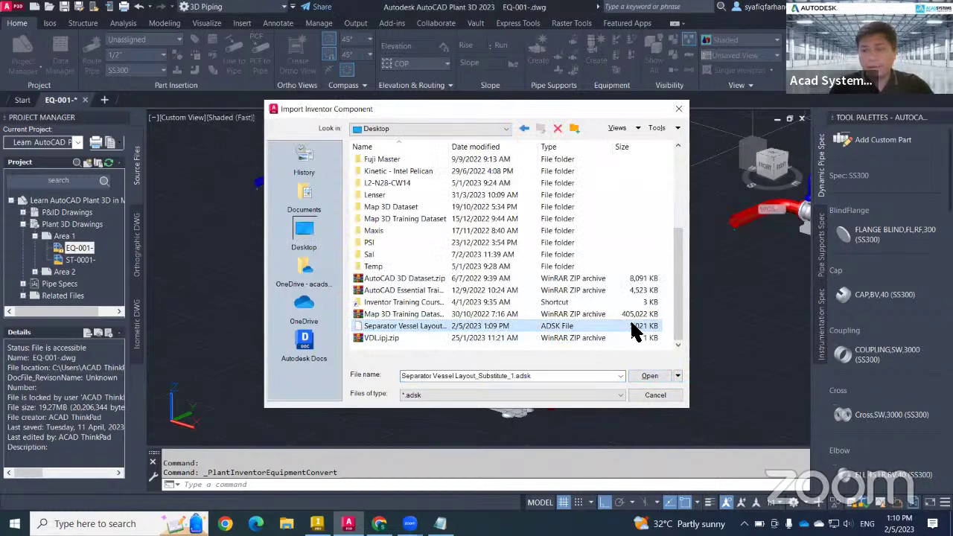
left_click(649, 376)
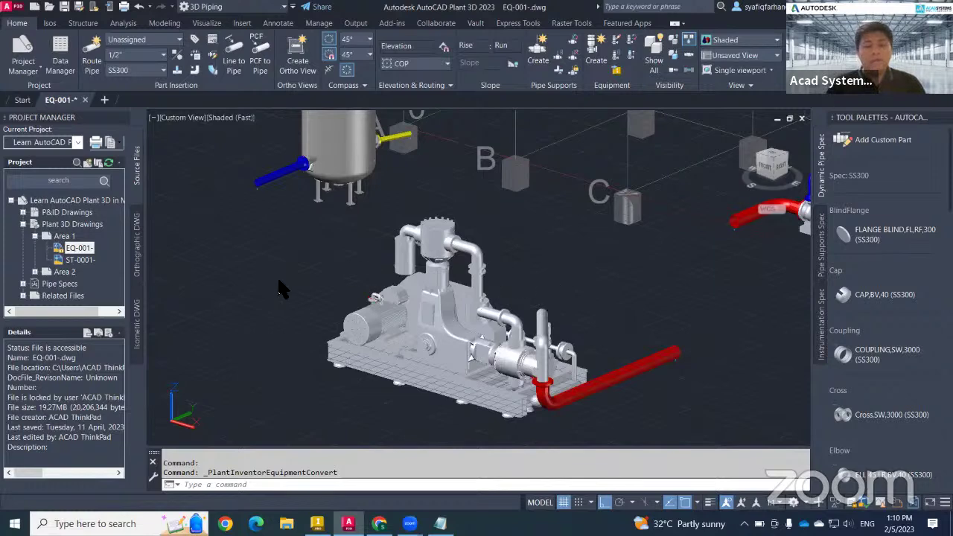
Step: Place the separator vessel skid in the open area beside the HP compressor at 0° rotation and convert it to Misc Equipment
scroll(214, 374, "down", 1)
middle_click_drag(214, 376, 390, 331)
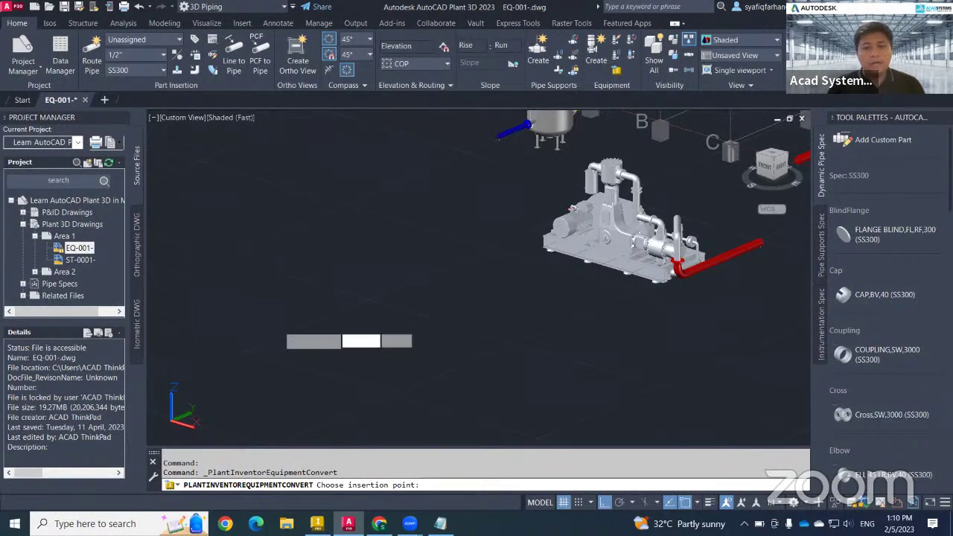
left_click(257, 313)
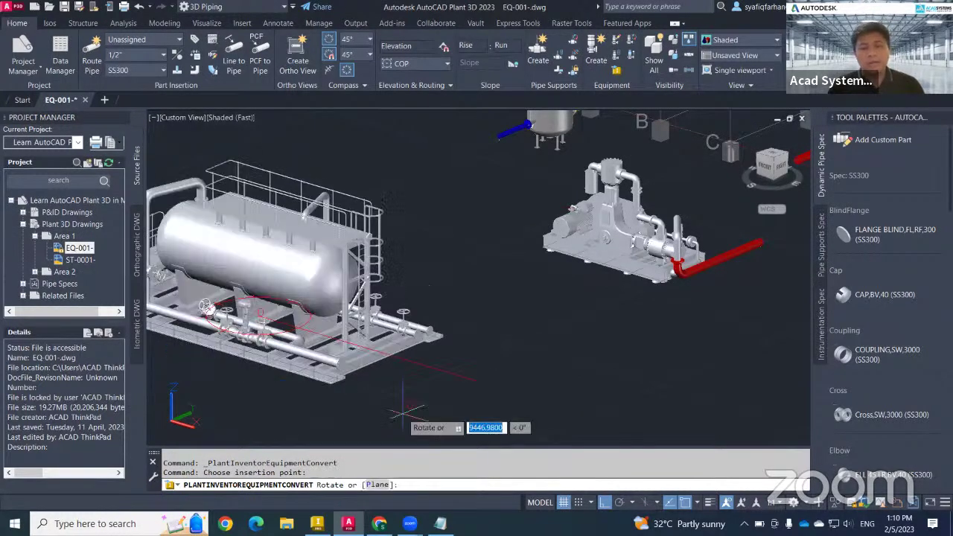
left_click(403, 412)
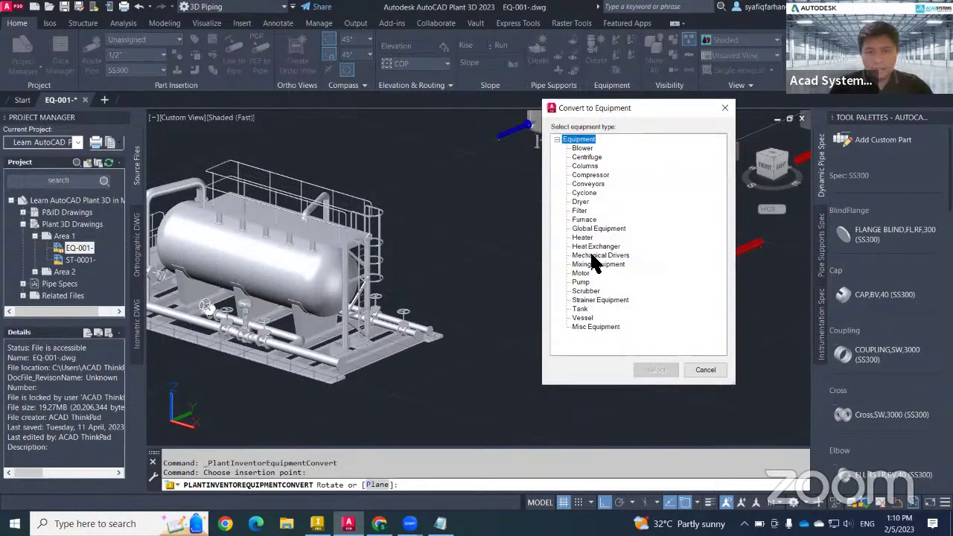
left_click(584, 328)
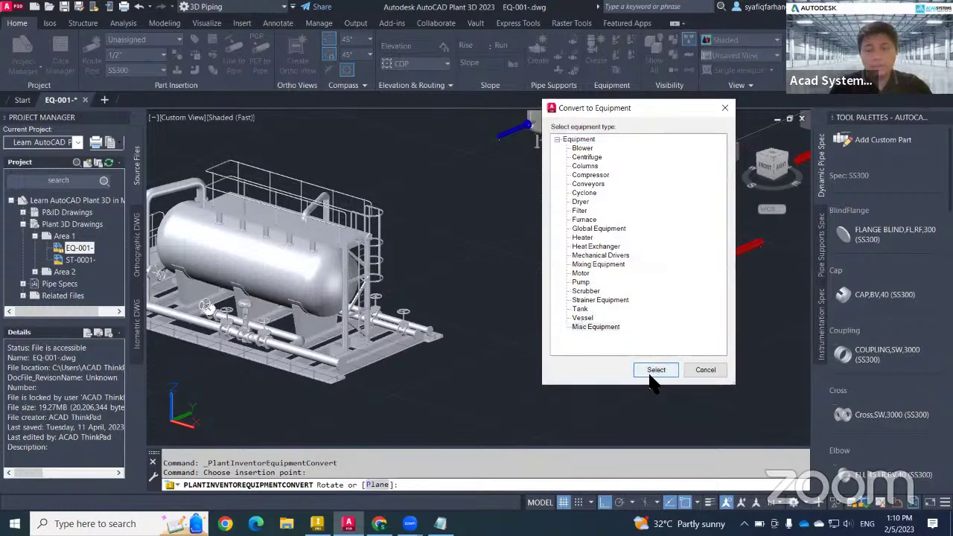
left_click(655, 371)
key("Return")
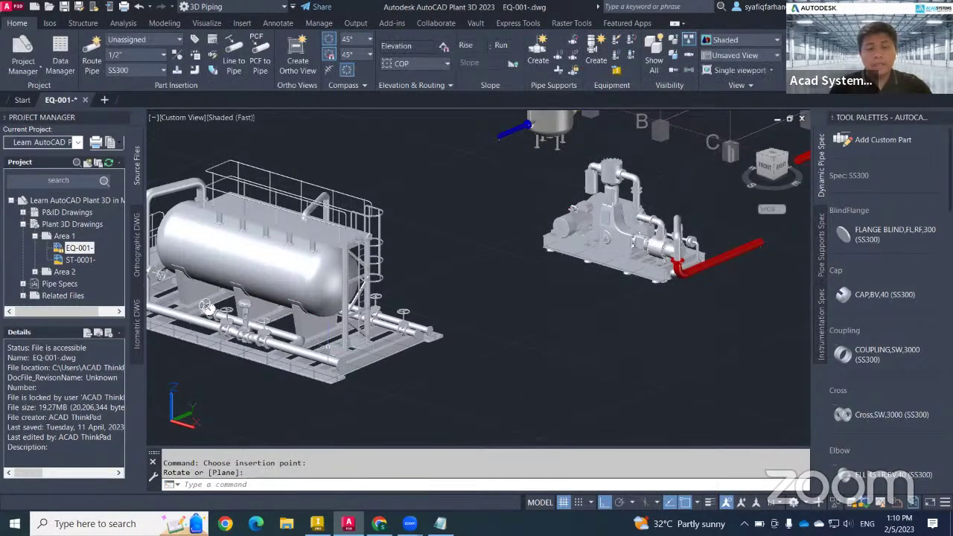
Step: Edit nozzle N-3 on the skid's outermost pipe end, setting its unit to inches and pressure class to 300
left_click(354, 338)
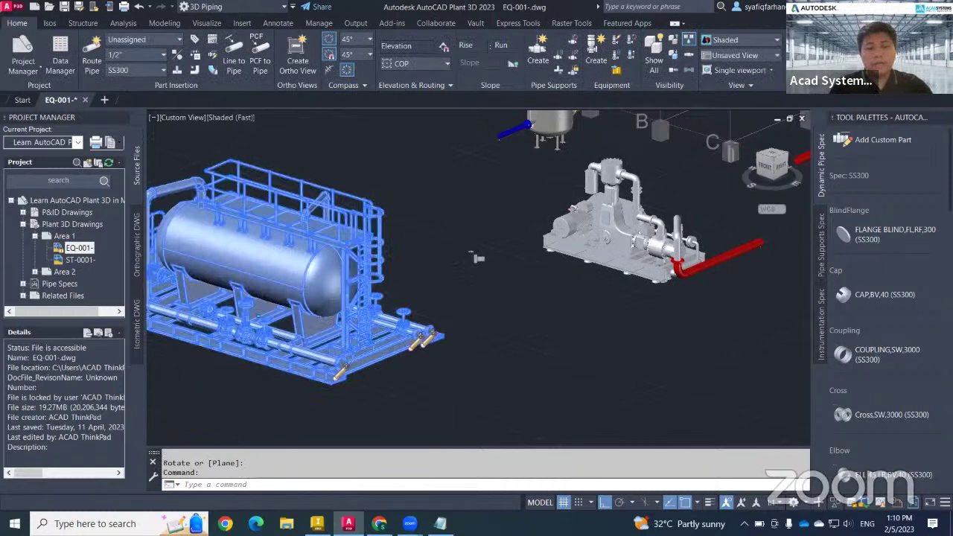
scroll(407, 373, "up", 3)
scroll(447, 316, "up", 2)
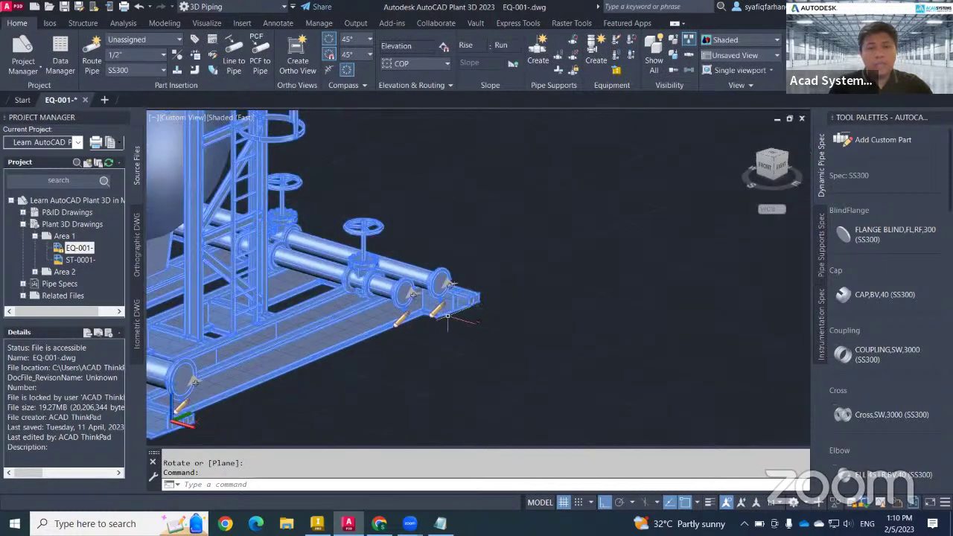
left_click(441, 281)
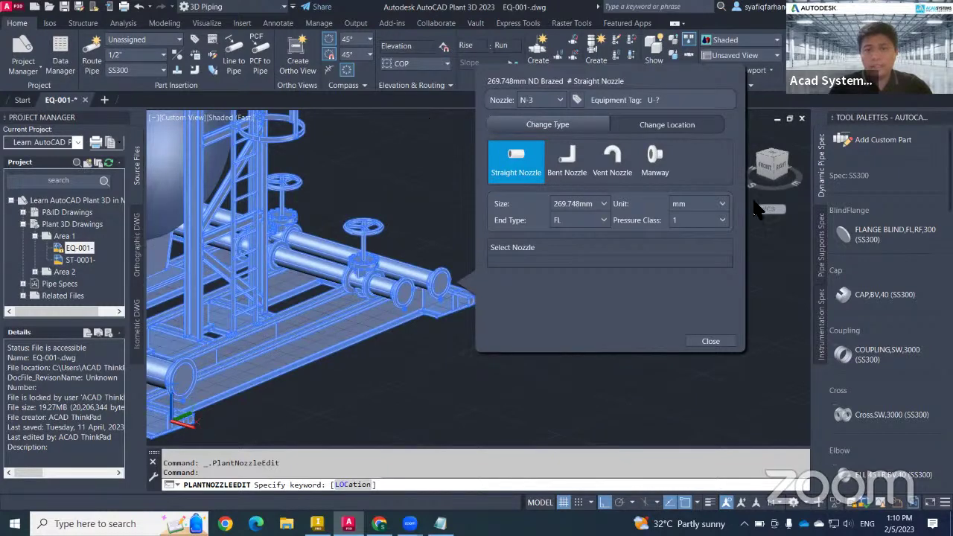
left_click(692, 204)
left_click(687, 215)
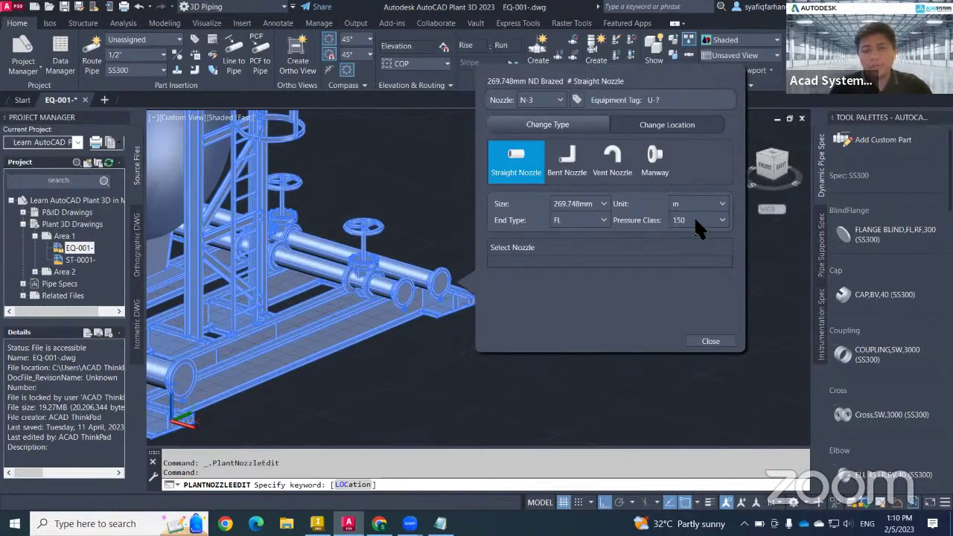
left_click(694, 217)
left_click(696, 262)
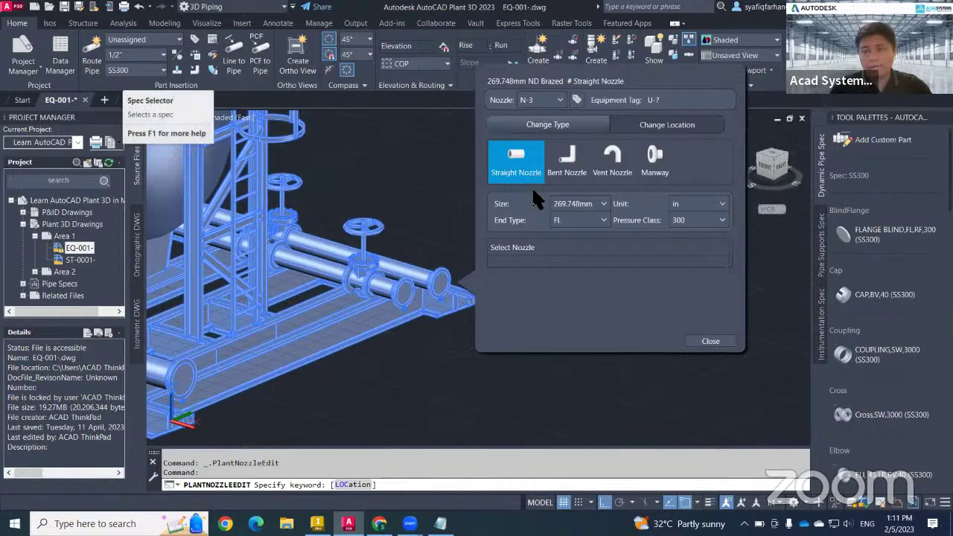
Step: Set nozzle N-3 to size 12" and assign the flanged RF, class 300, ASME B16.5 nozzle
left_click(603, 204)
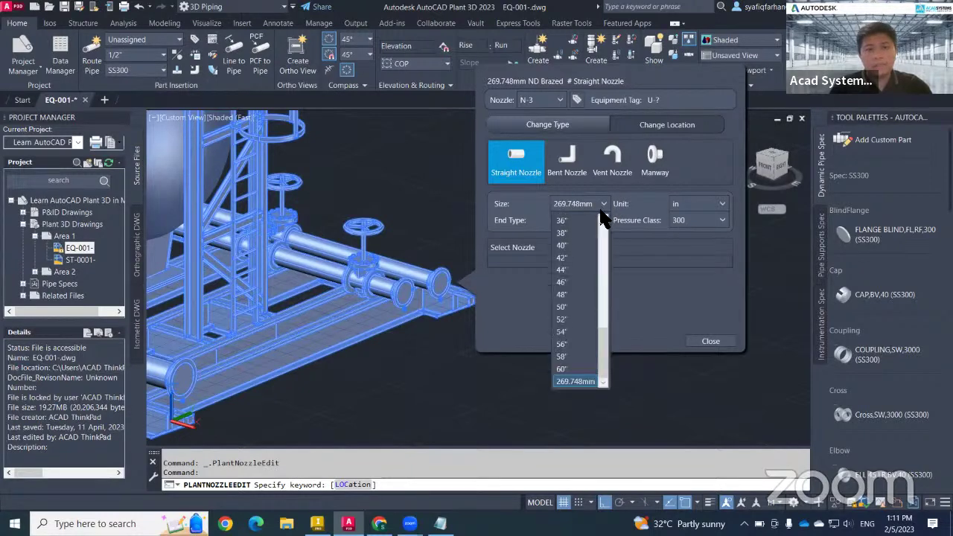
scroll(567, 268, "up", 2)
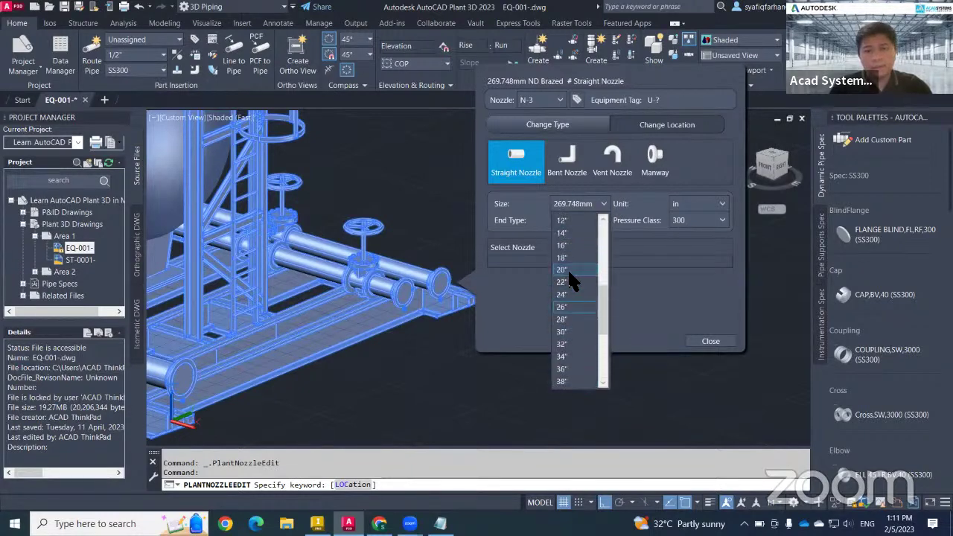
left_click(570, 228)
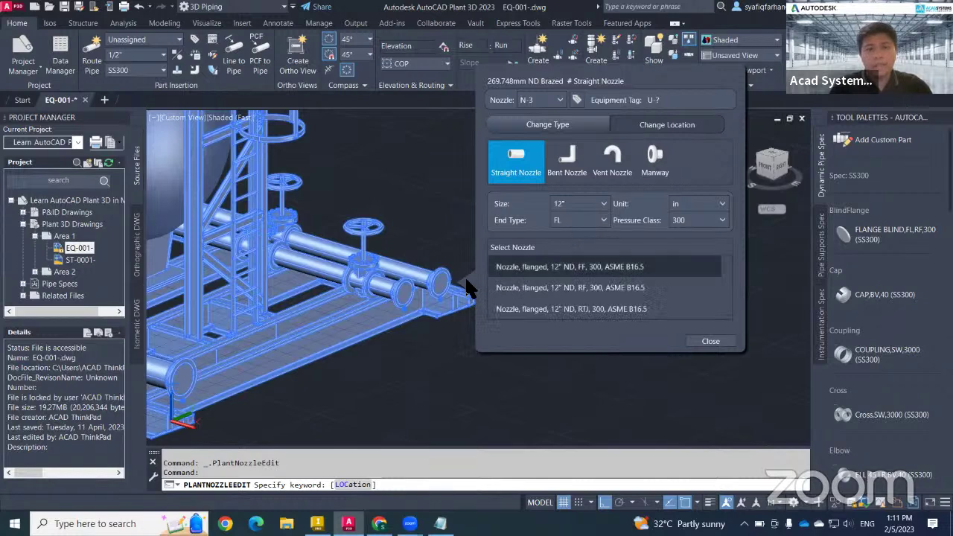
left_click(580, 292)
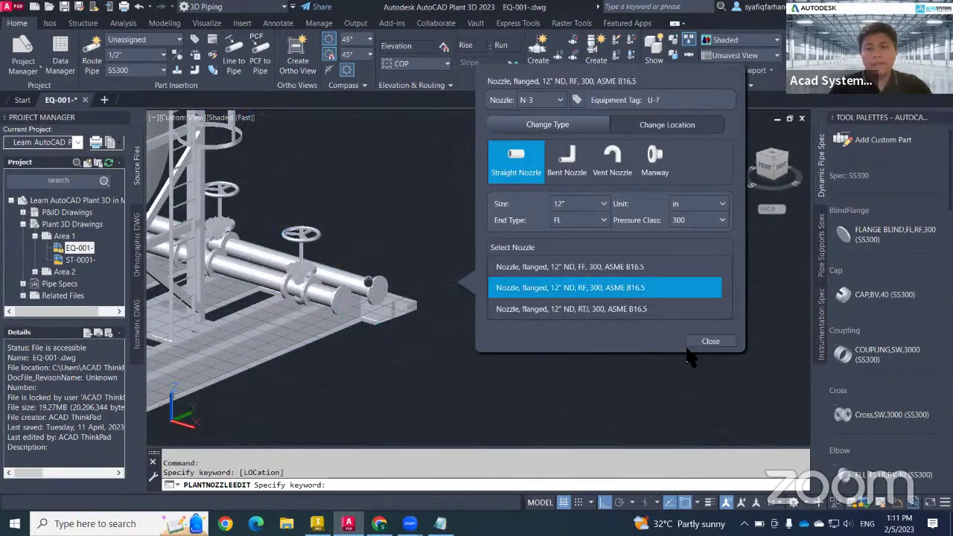
left_click(711, 342)
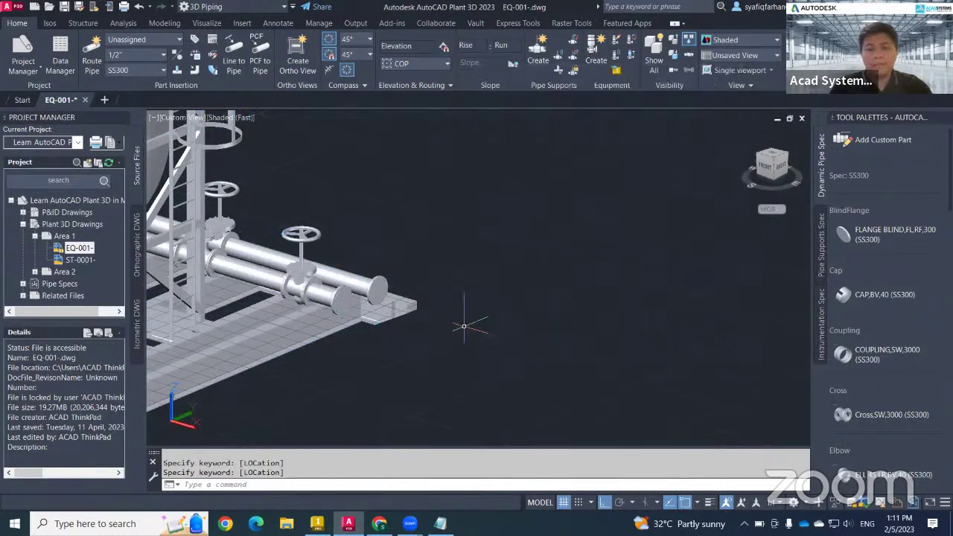
Step: Route a 12" SS300 pipe straight out from nozzle N-3, turn it through an elbow, and end the run
scroll(335, 297, "up", 5)
scroll(464, 238, "up", 3)
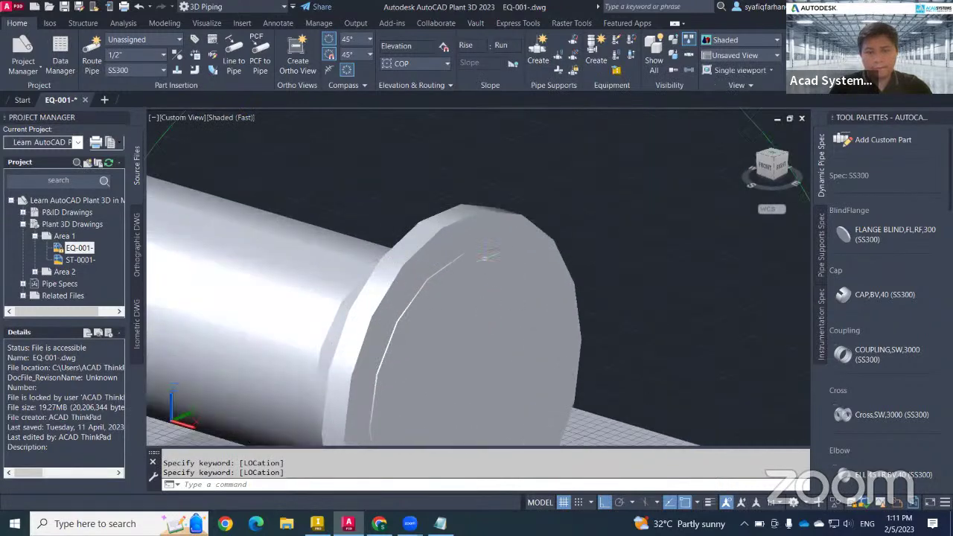
scroll(464, 238, "up", 3)
scroll(488, 245, "down", 10)
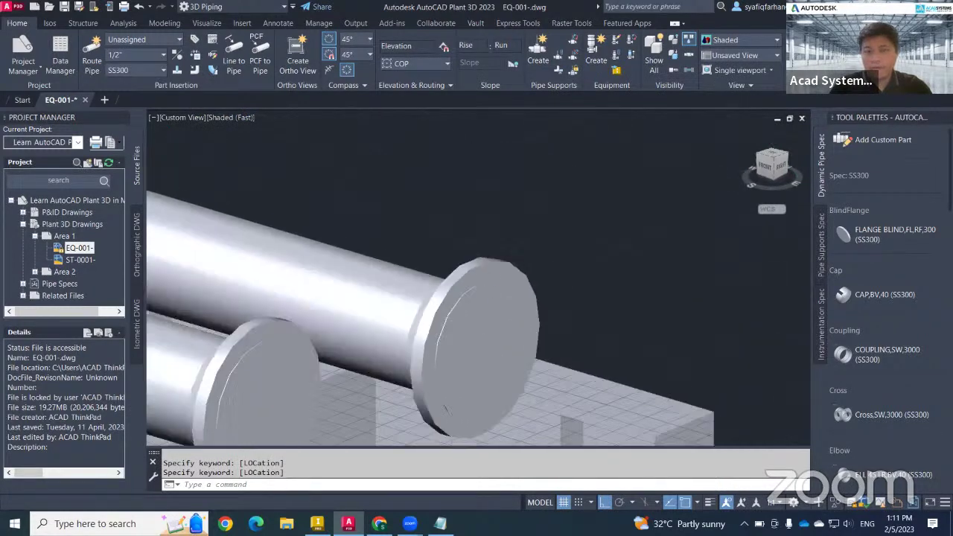
key("ctrl+a")
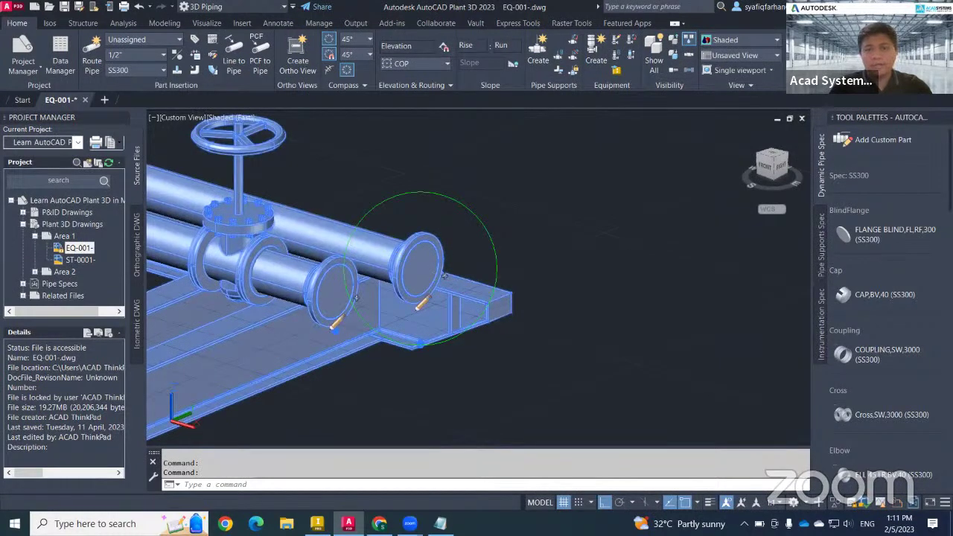
key("Escape")
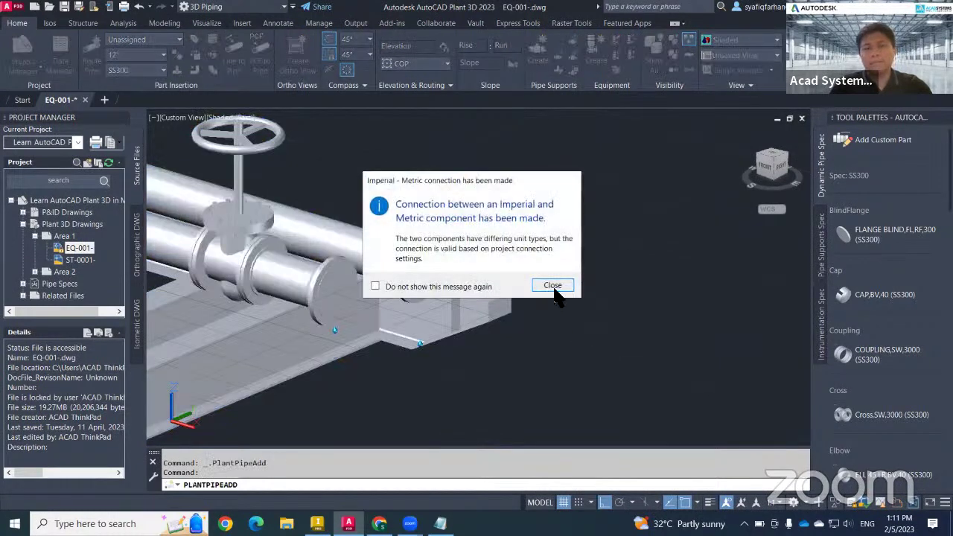
left_click(553, 287)
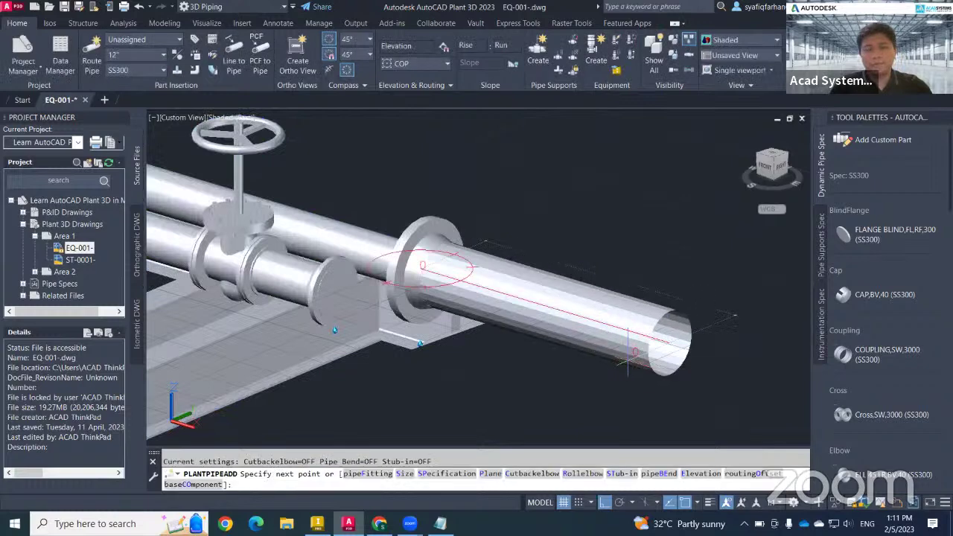
left_click(629, 358)
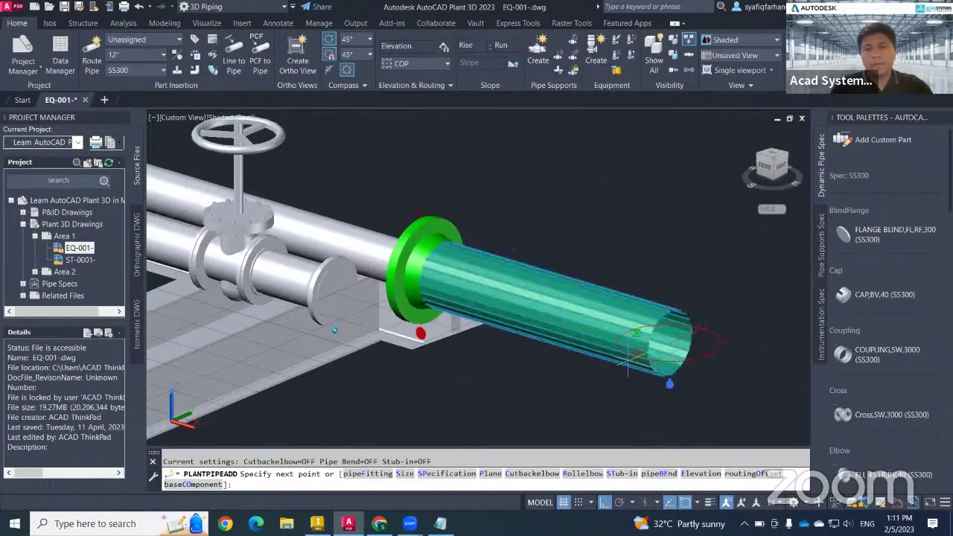
key("Escape")
key("Escape")
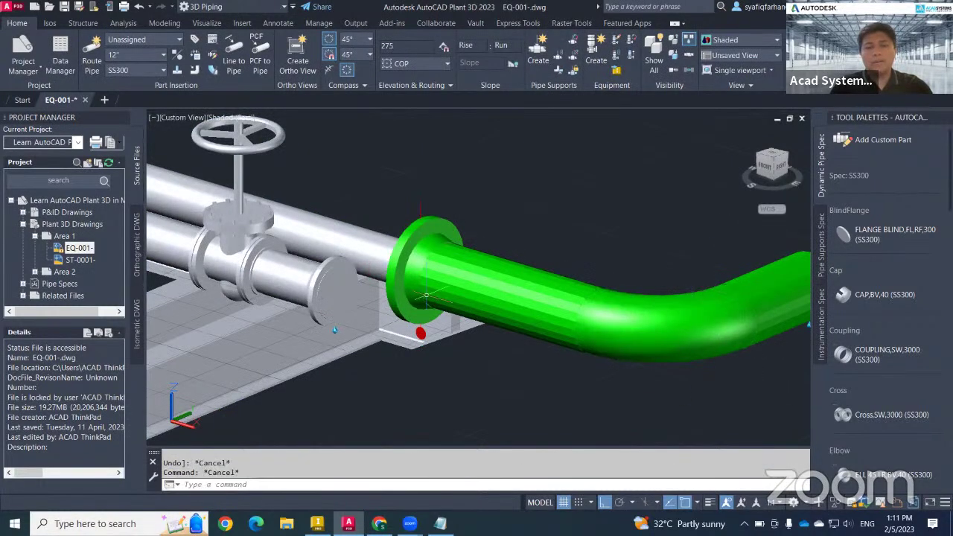
Step: Change the adjacent nozzle N-2 to an 8" flanged RF, class 300, ASME B16.5 straight nozzle with inch units
scroll(408, 333, "down", 2)
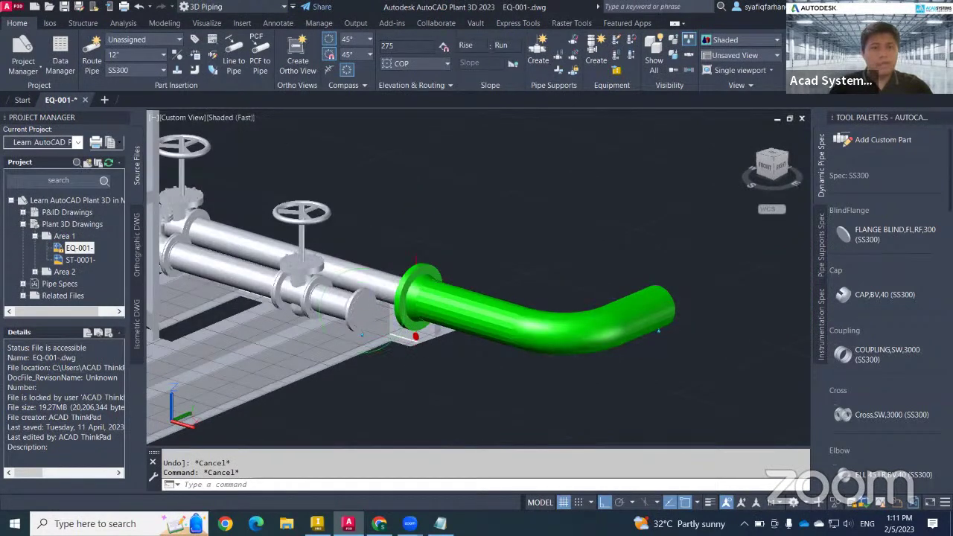
left_click(363, 331)
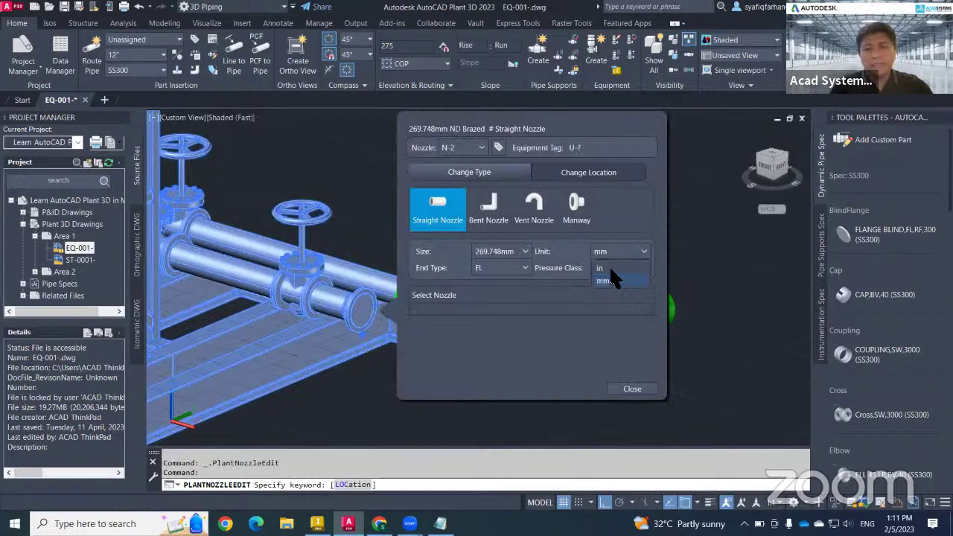
left_click(514, 251)
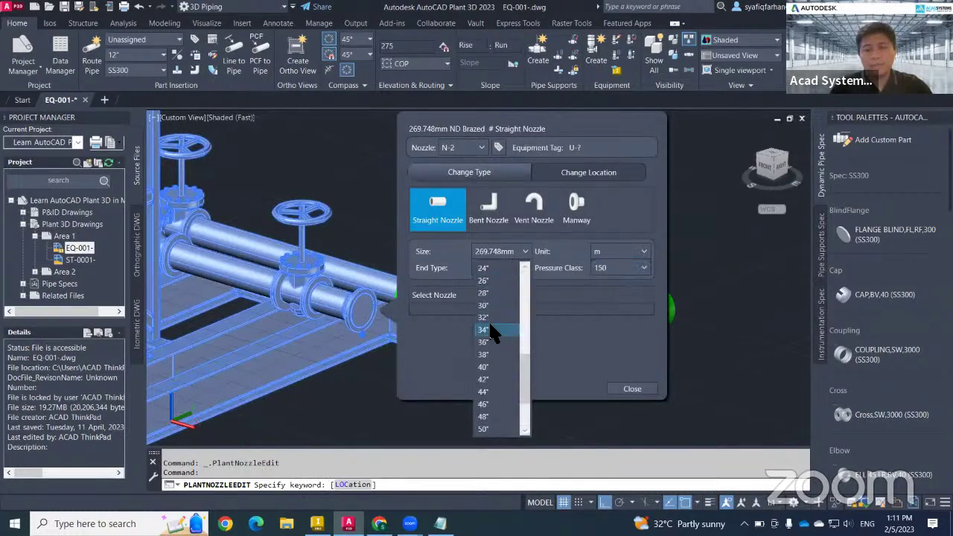
scroll(489, 312, "up", 4)
scroll(488, 280, "up", 2)
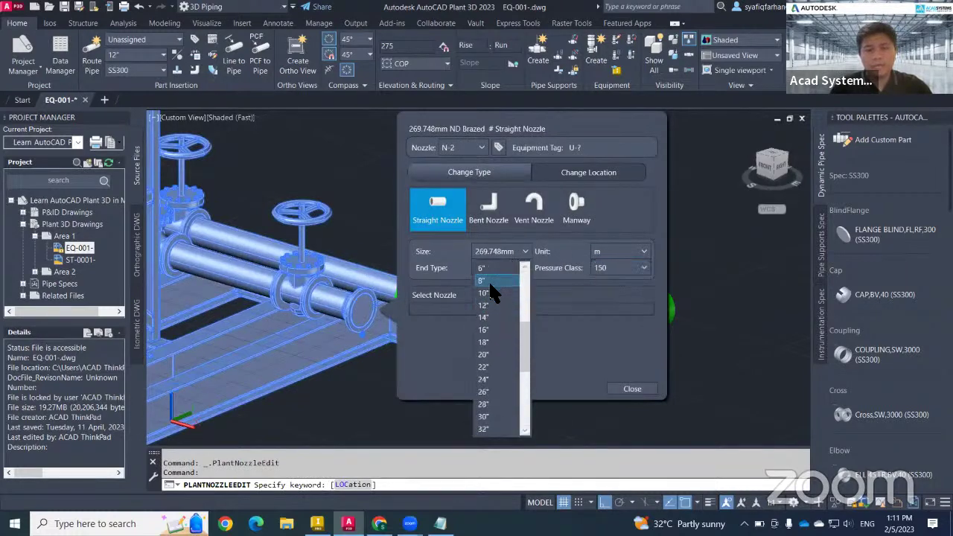
left_click(488, 279)
left_click(608, 267)
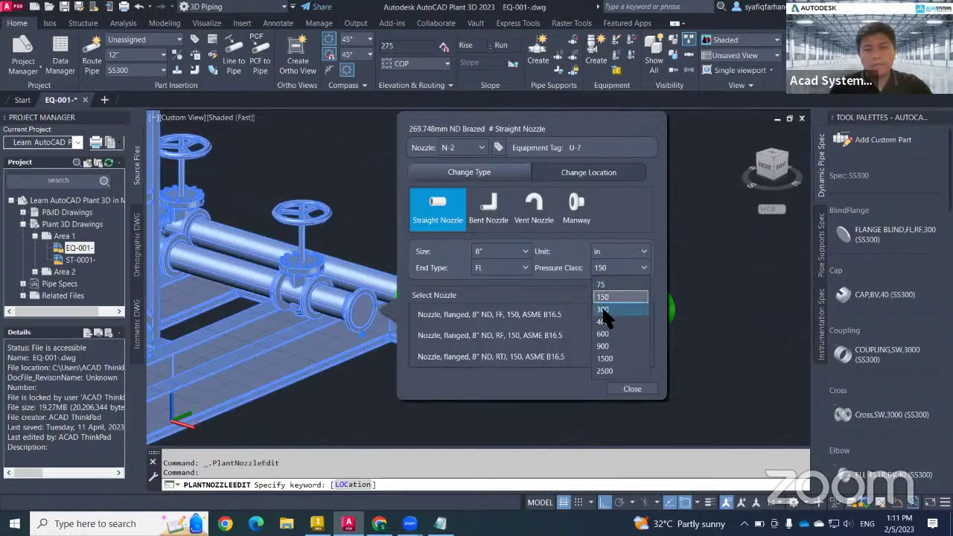
left_click(604, 309)
left_click(541, 338)
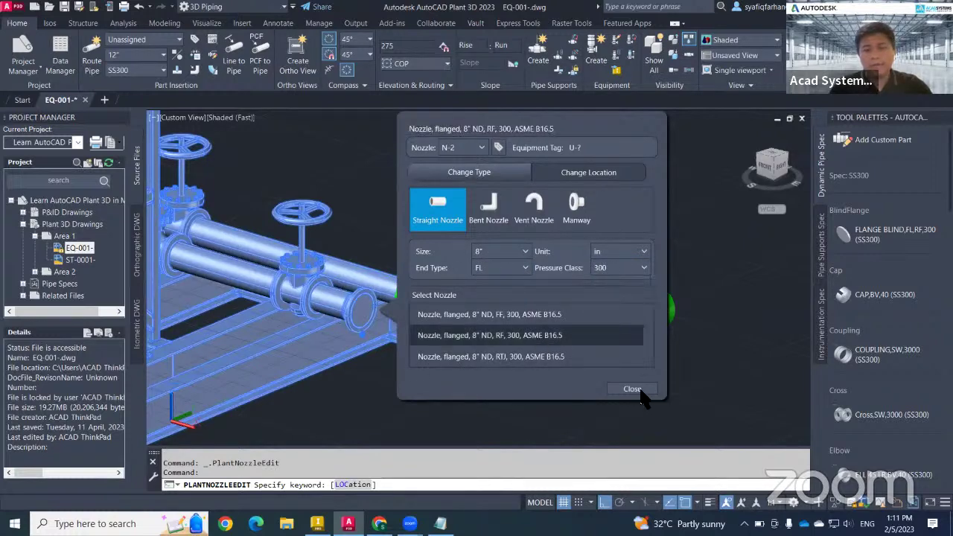
left_click(633, 390)
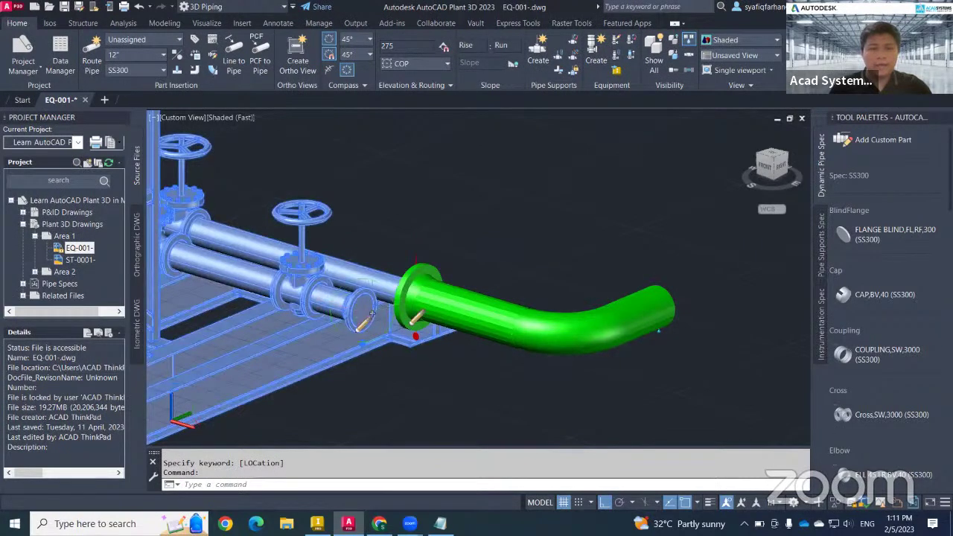
Step: Route an 8" SS300 pipe straight out from nozzle N-2, turn it through a 90° elbow, and end the run
left_click(372, 313)
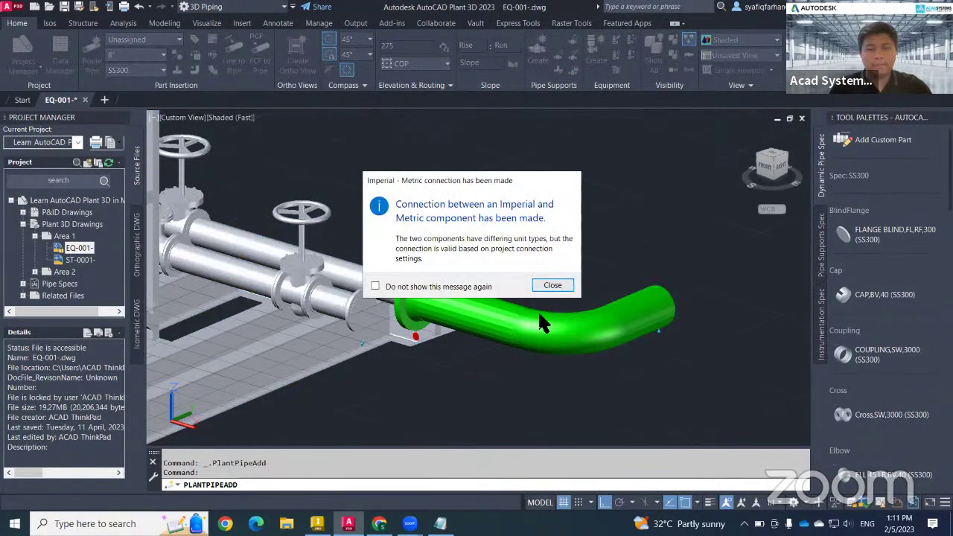
key("Return")
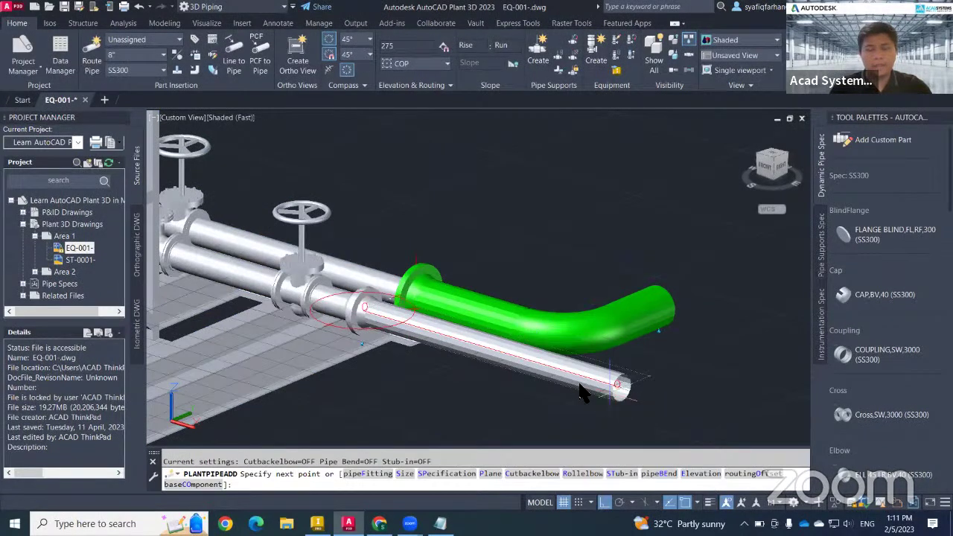
left_click(617, 384)
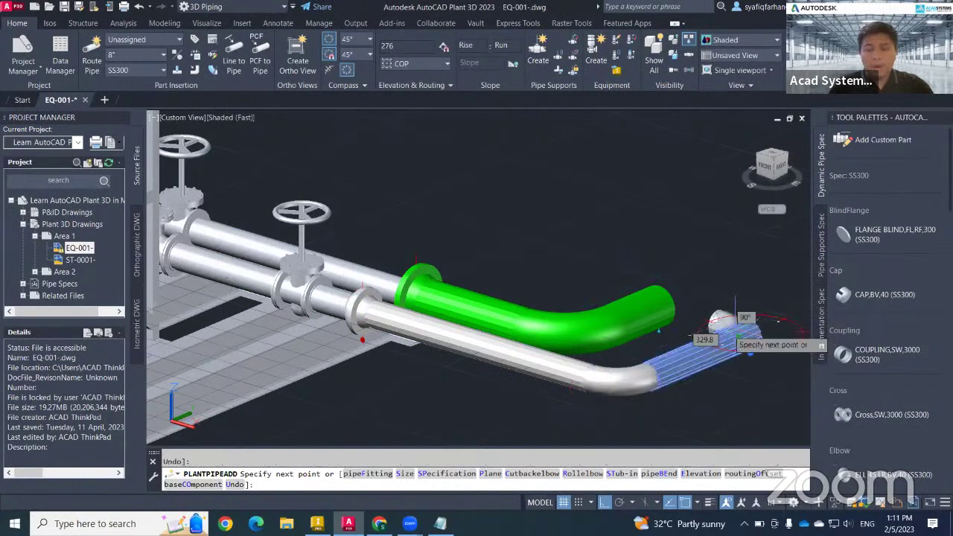
key("Escape")
Step: Edit nozzle N-4 on the pipe end below the access platform, setting its unit to inches and size to 10"
scroll(618, 387, "down", 5)
middle_click_drag(602, 389, 714, 391, "shift")
middle_click_drag(434, 370, 261, 315)
scroll(353, 349, "up", 5)
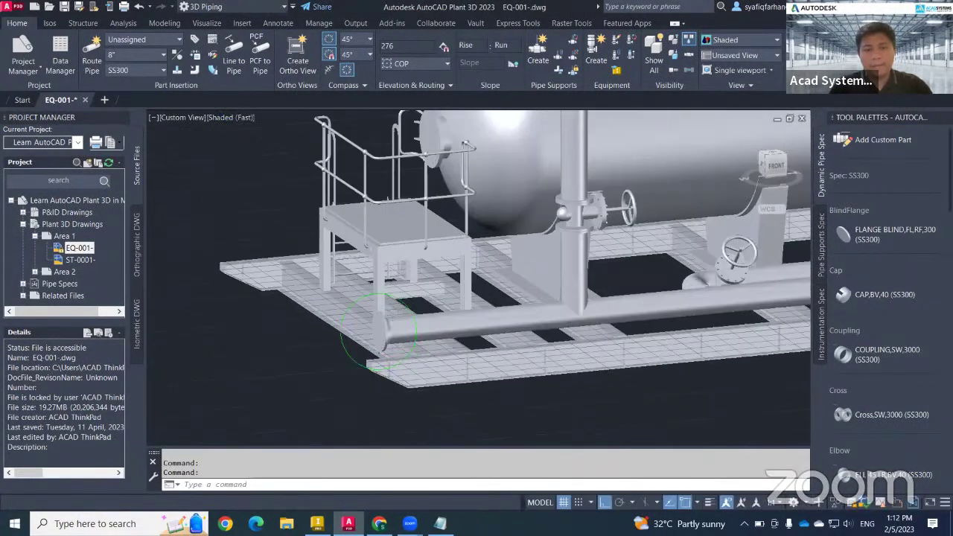
left_click(353, 350)
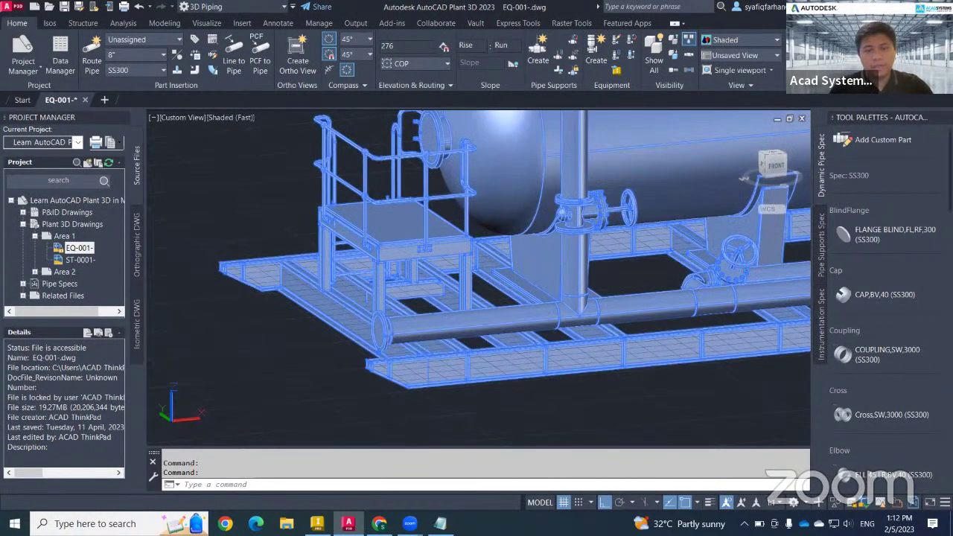
left_click(386, 346)
left_click(627, 356)
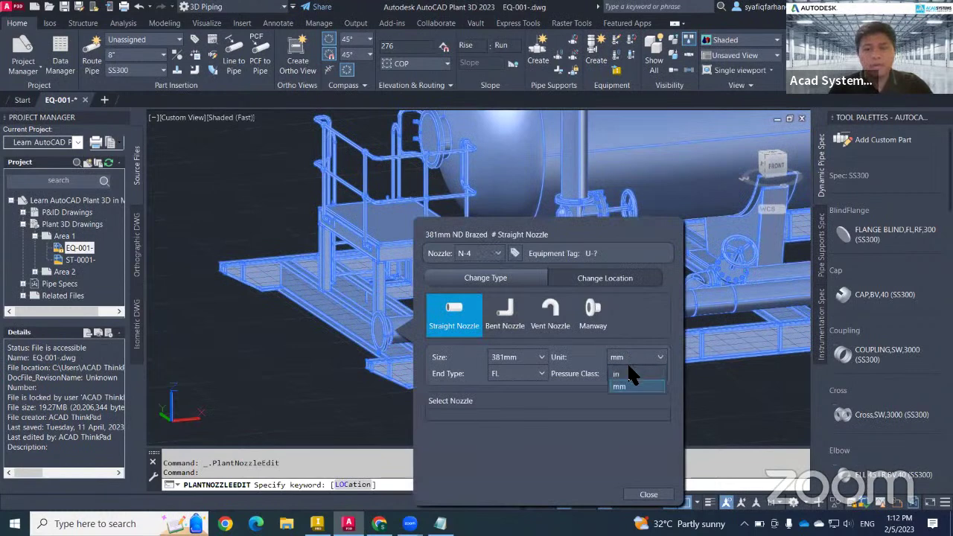
left_click(627, 367)
left_click(532, 351)
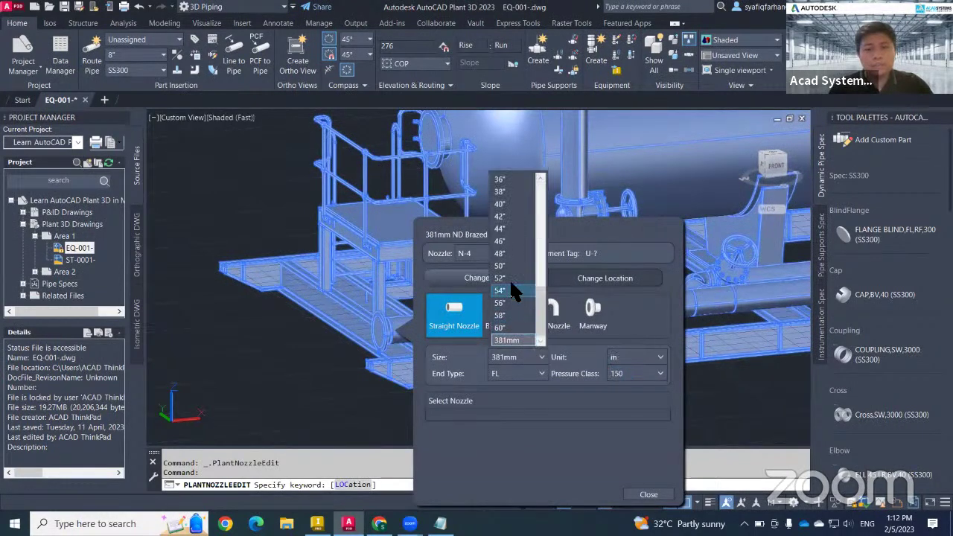
scroll(510, 240, "up", 4)
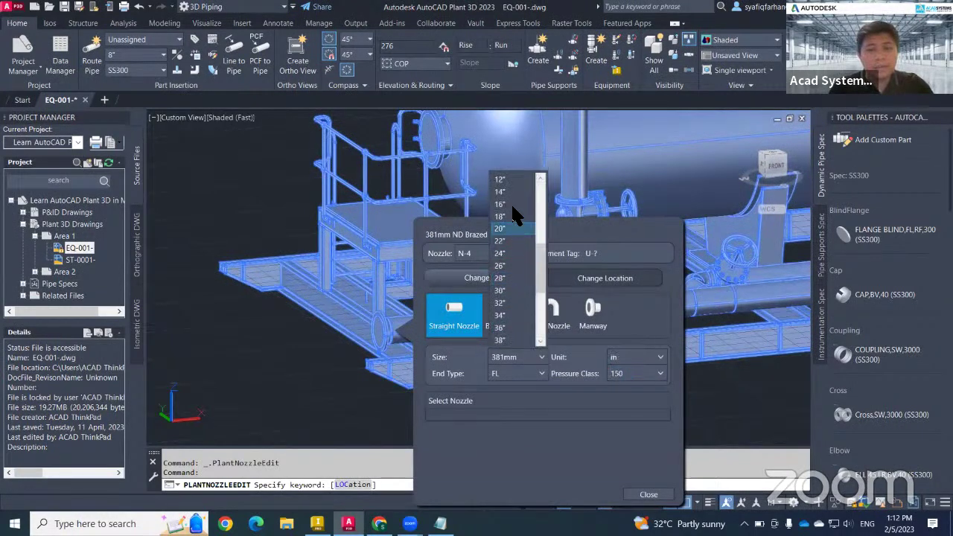
left_click(511, 202)
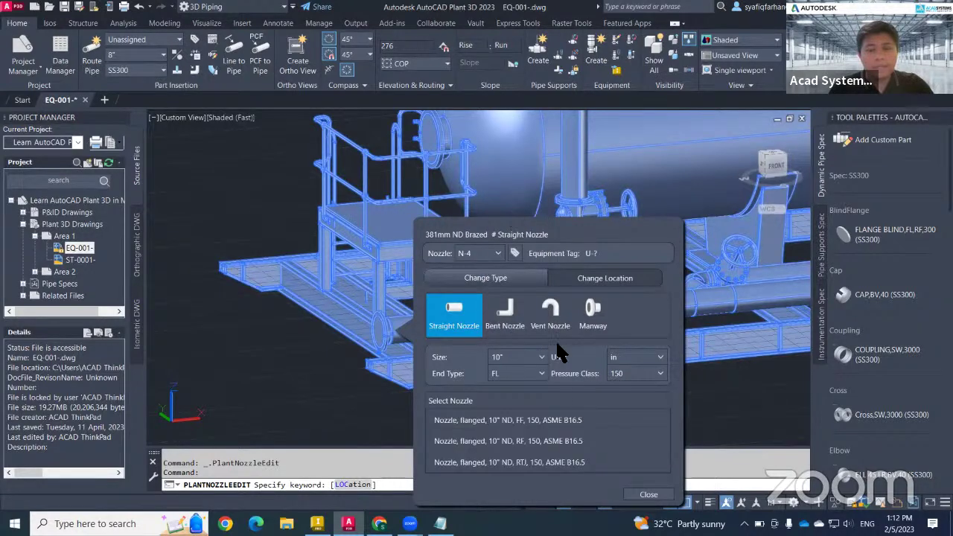
Step: Set nozzle N-4 to pressure class 300 and assign the flanged 10" RF, class 300, ASME B16.5 nozzle
left_click(627, 373)
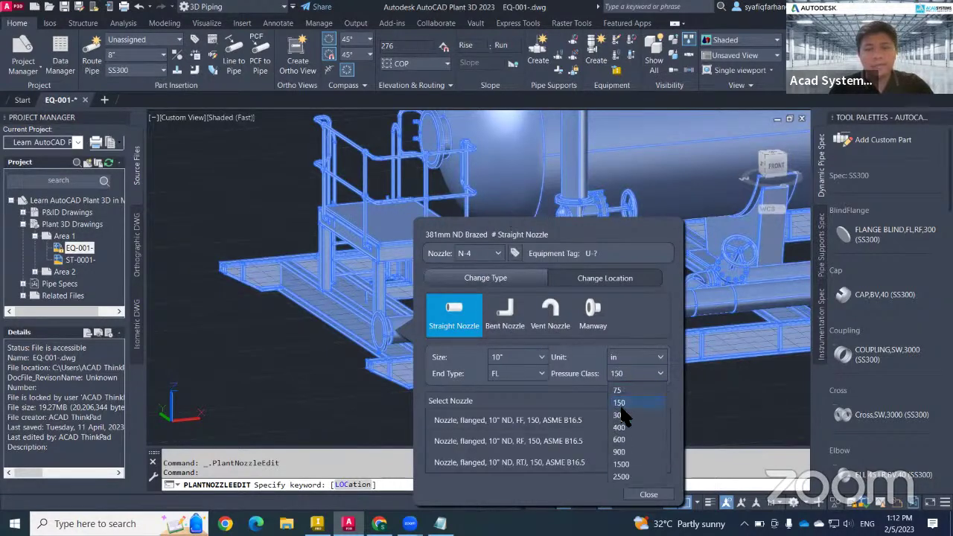
left_click(619, 396)
left_click(536, 442)
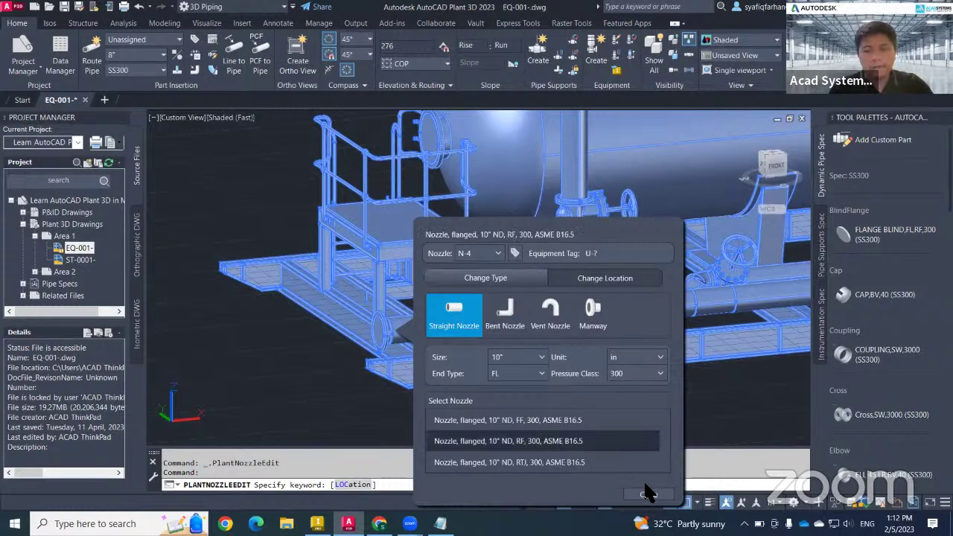
left_click(647, 495)
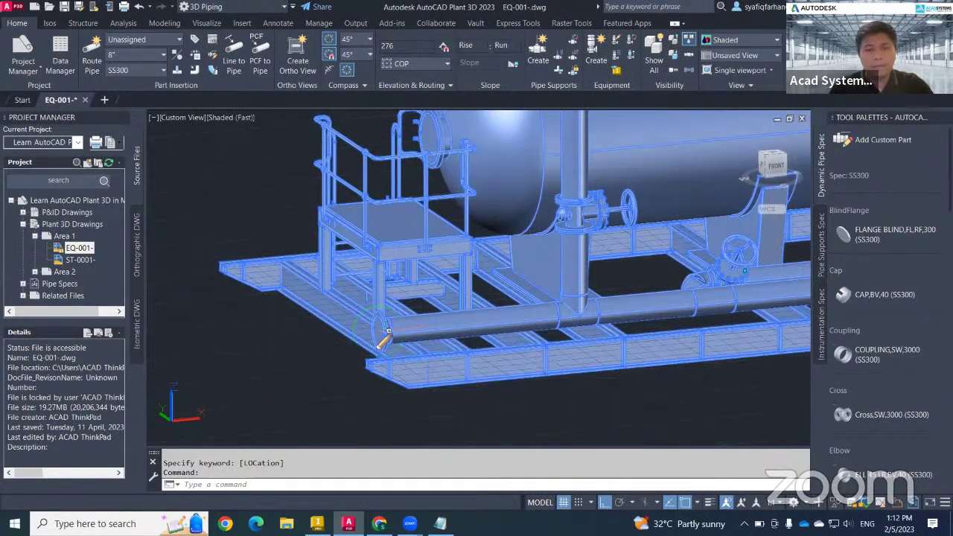
Step: Try to route a 10" SS300 pipe from nozzle N-4 with a 90° elbow, and end the run
left_click(385, 335)
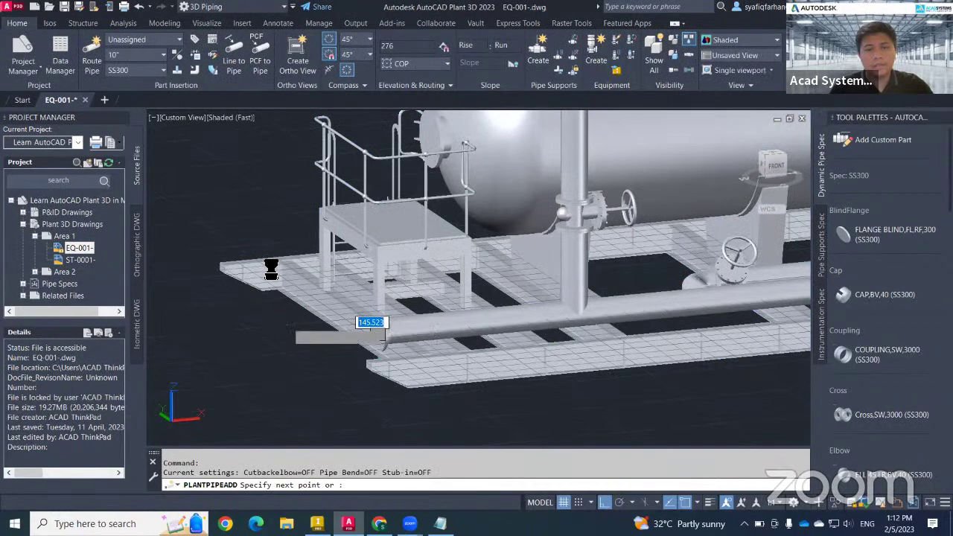
left_click(553, 286)
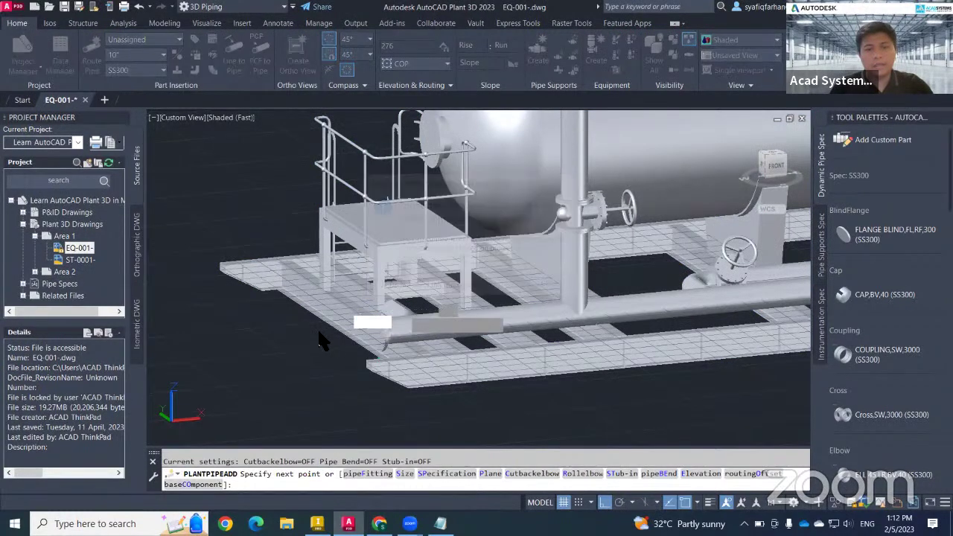
middle_click_drag(365, 394, 410, 299, "shift")
middle_click_drag(517, 372, 502, 313, "shift")
middle_click_drag(506, 364, 518, 374, "shift")
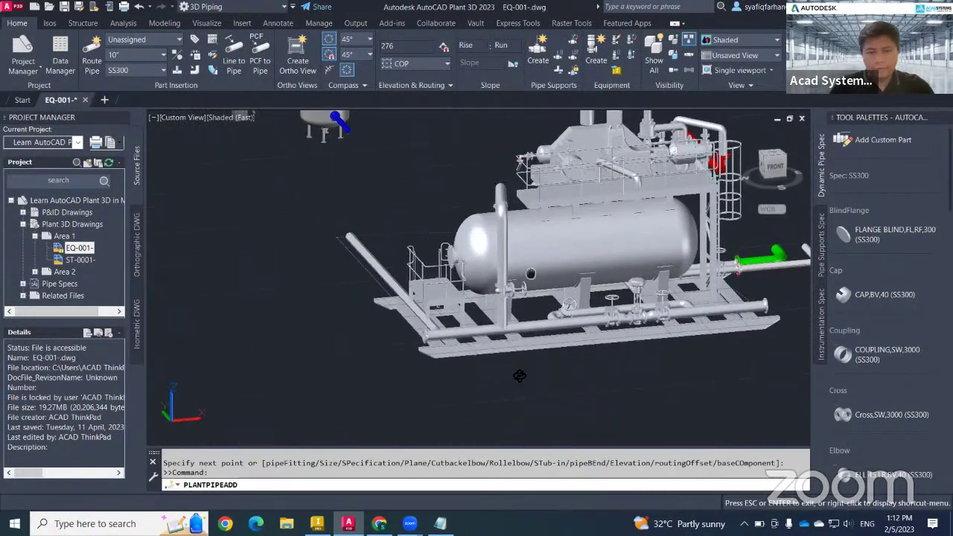
scroll(518, 375, "up", 3)
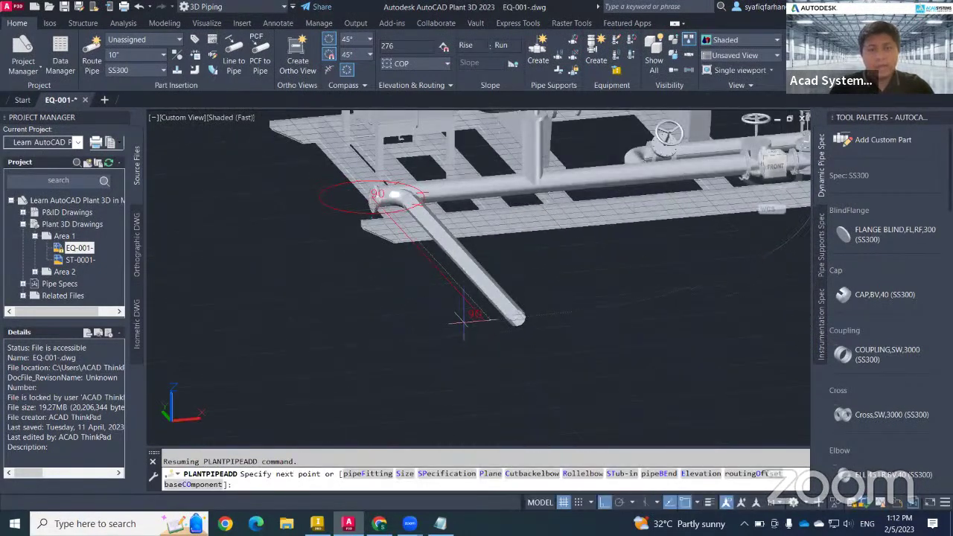
left_click(464, 318)
key("Escape")
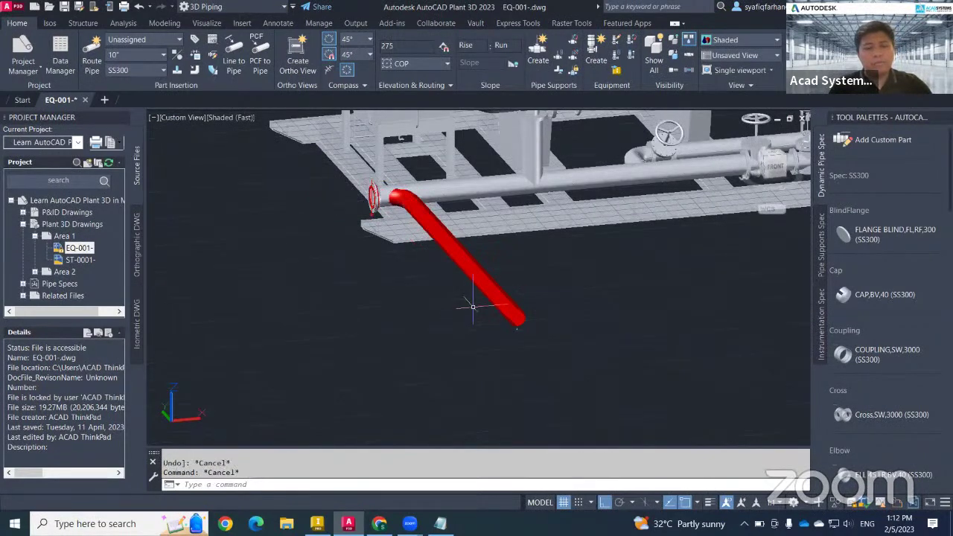
Step: Delete the misrouted 10" pipe run and its remaining flange parts at nozzle N-4
left_click(485, 276)
key("Delete")
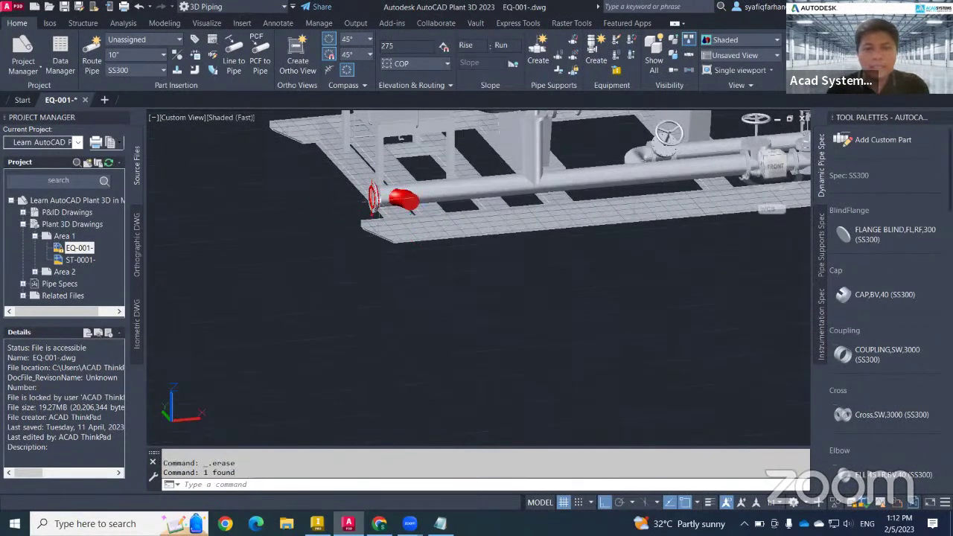
scroll(440, 233, "up", 3)
scroll(378, 245, "up", 3)
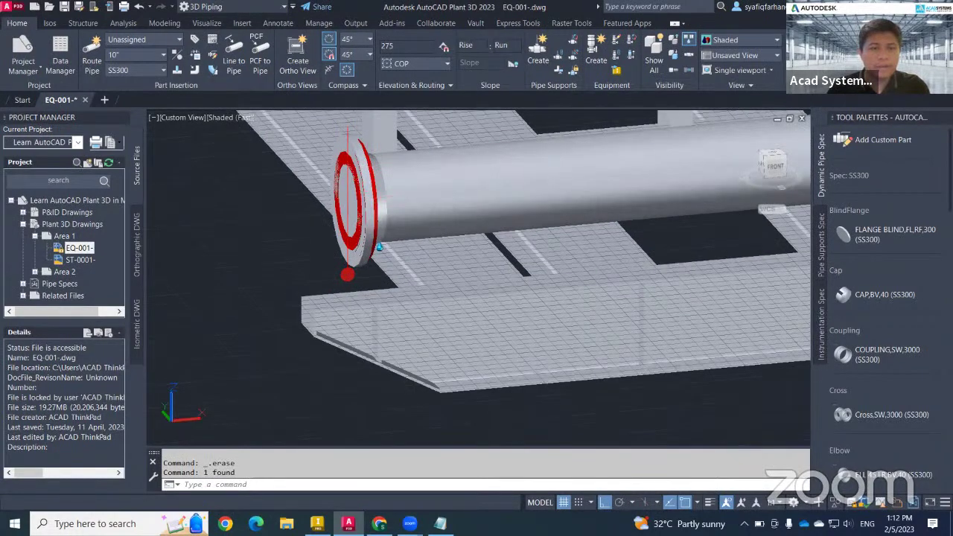
left_click(370, 167)
key("Escape")
scroll(360, 187, "up", 2)
scroll(350, 192, "down", 4)
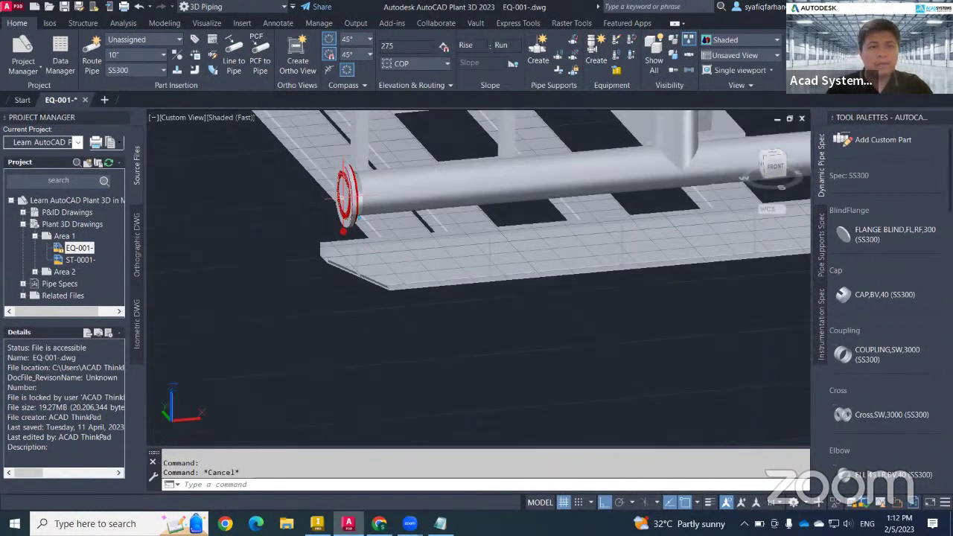
left_click(262, 137)
left_click(405, 318)
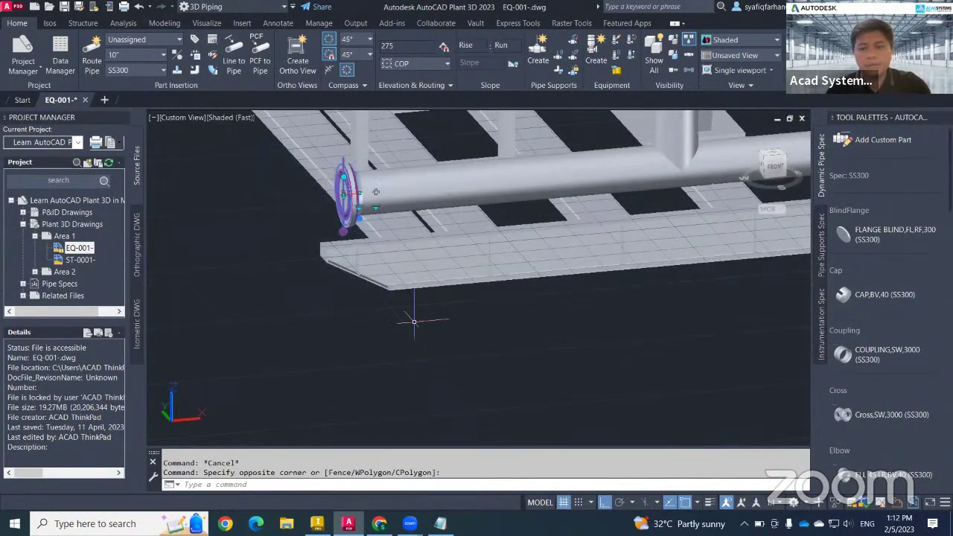
key("Delete")
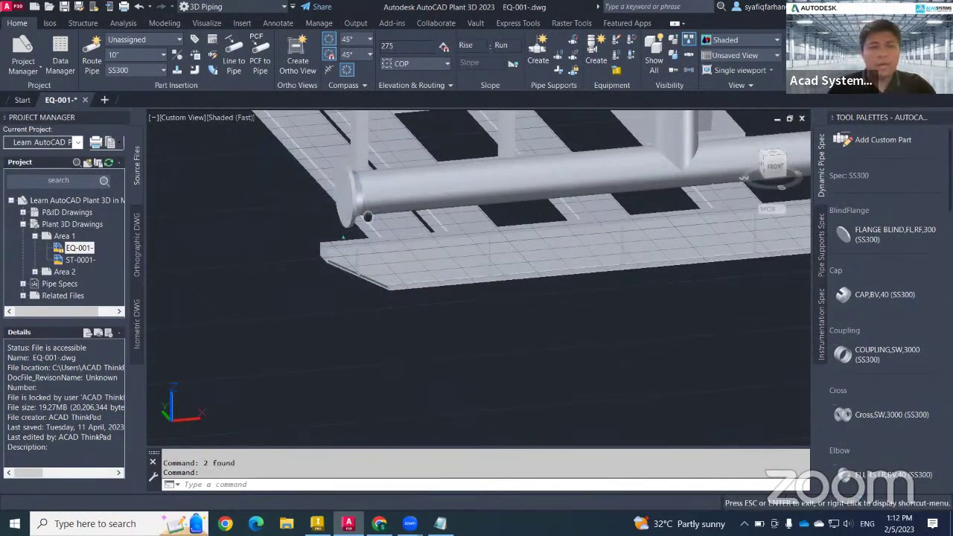
Step: Redefine nozzle N-4's location at the center of the flange's outer face, directed outward along the pipe axis
middle_click_drag(365, 215, 390, 275)
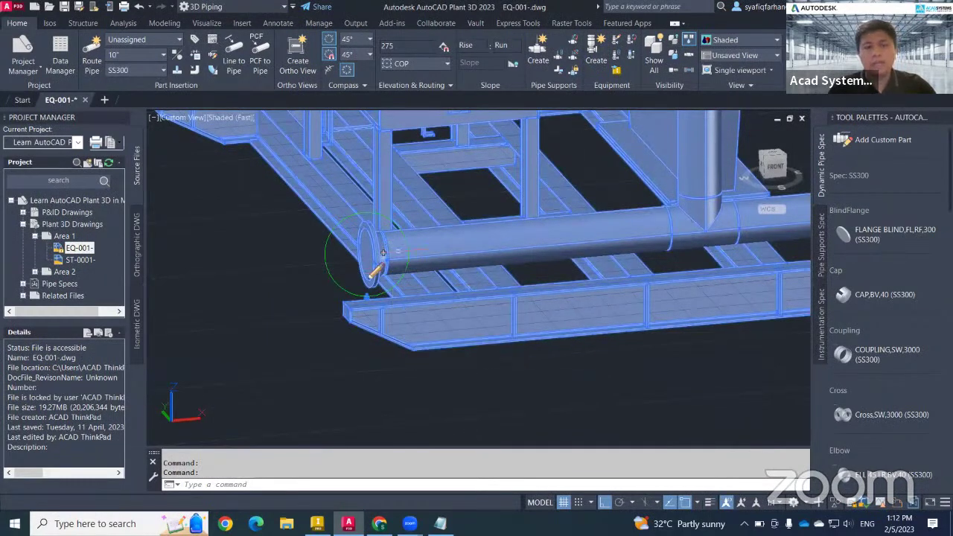
left_click(375, 270)
left_click(590, 152)
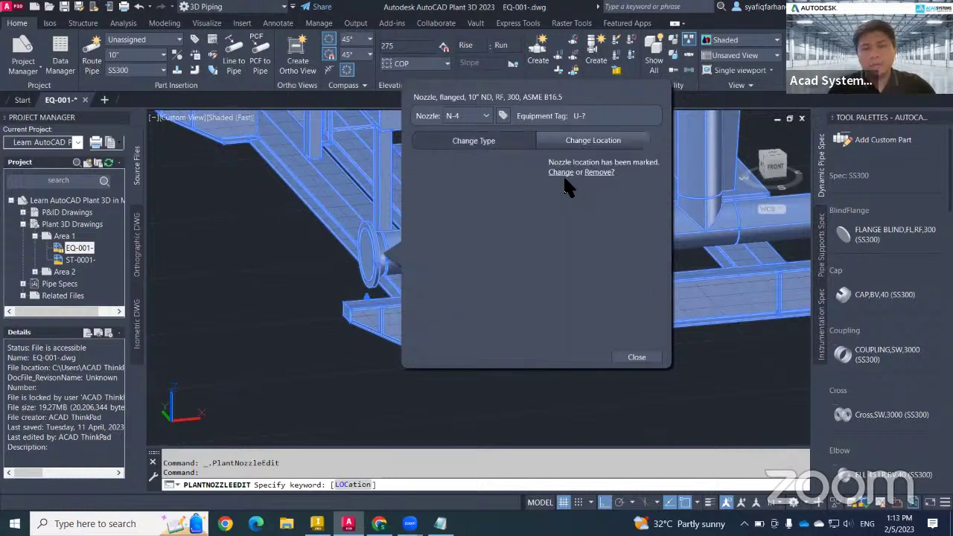
left_click(562, 181)
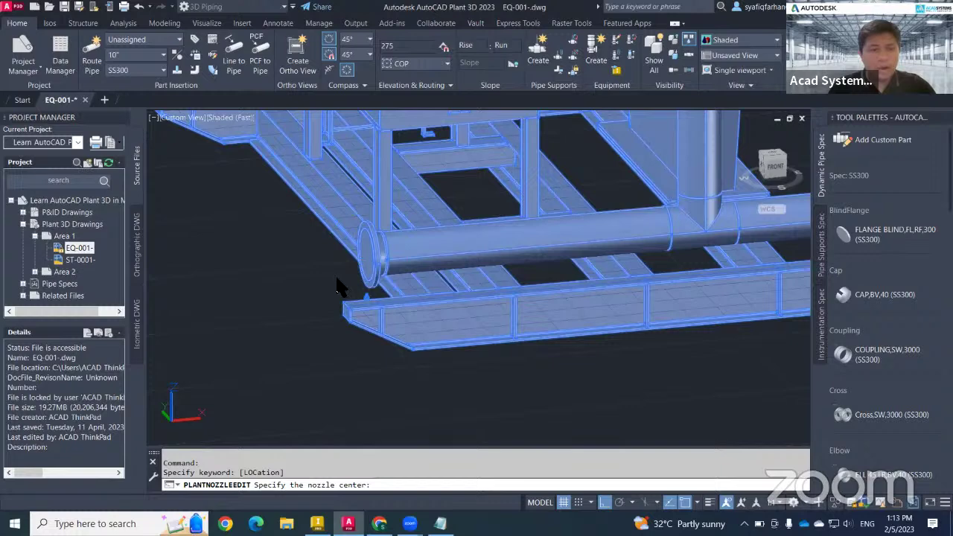
left_click(337, 281)
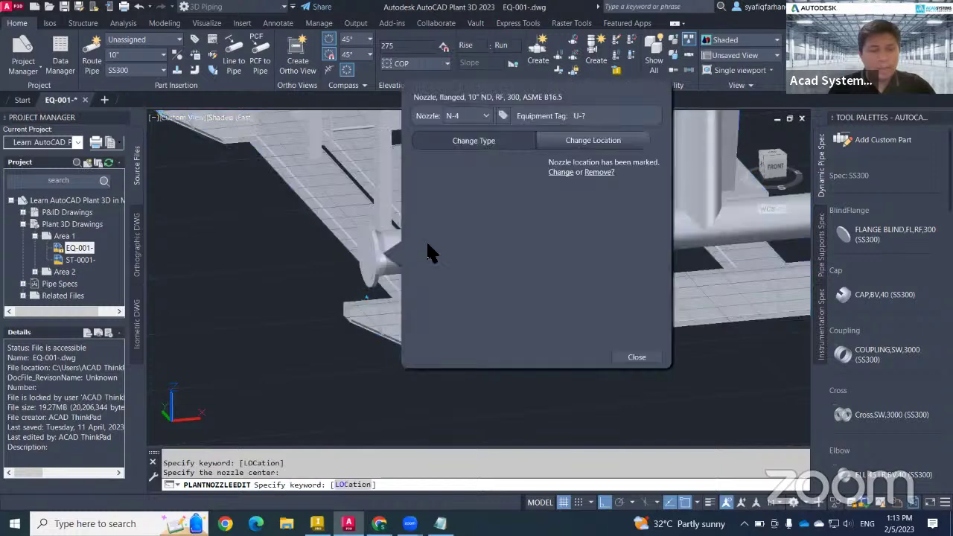
left_click(560, 172)
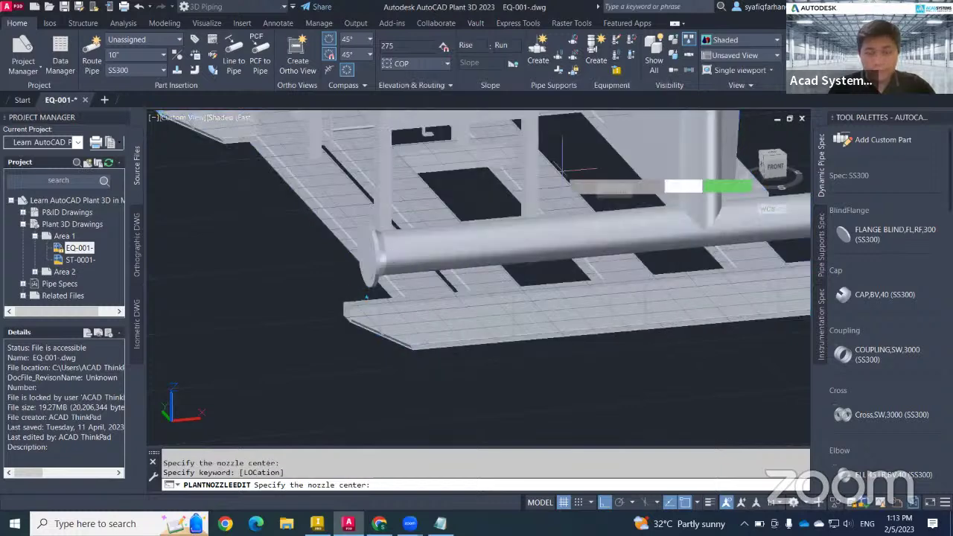
right_click(330, 254, "shift")
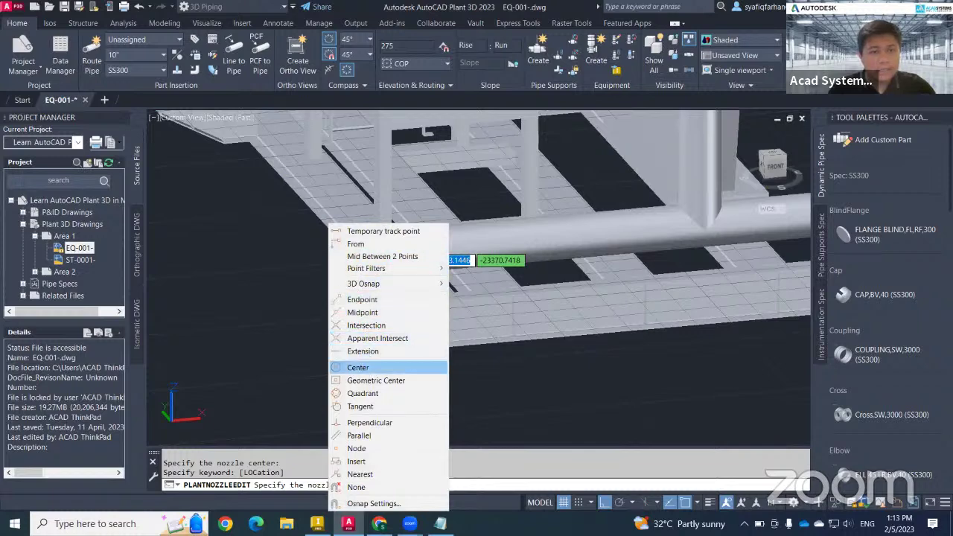
left_click(358, 367)
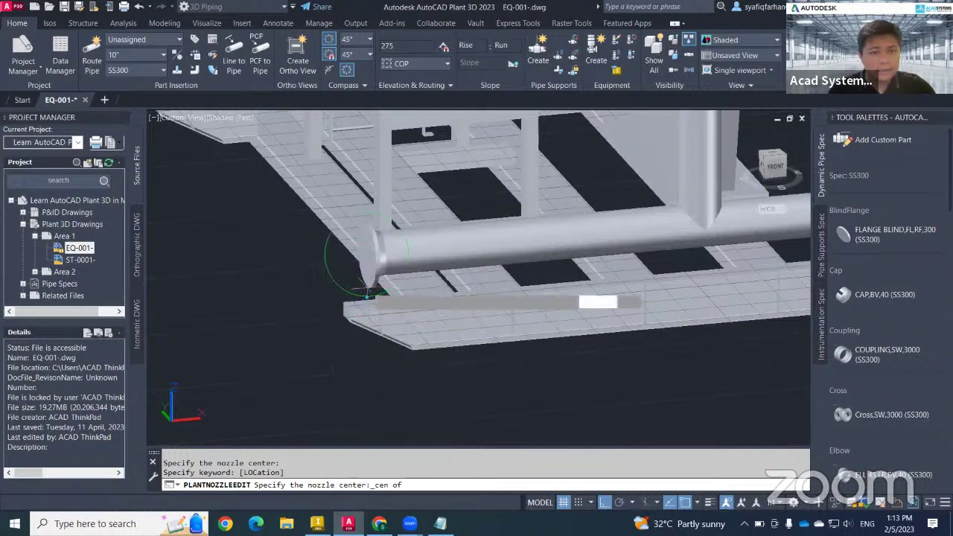
left_click(366, 291)
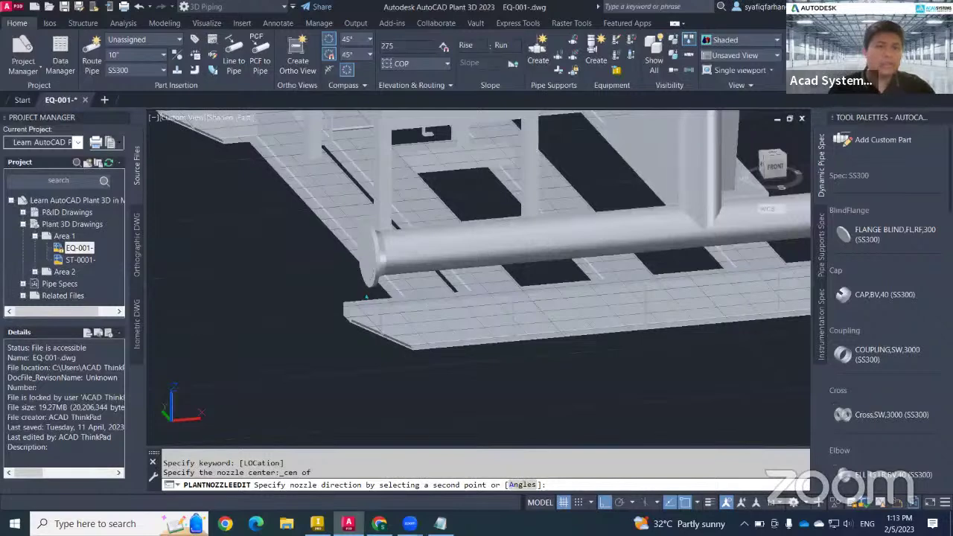
key("Return")
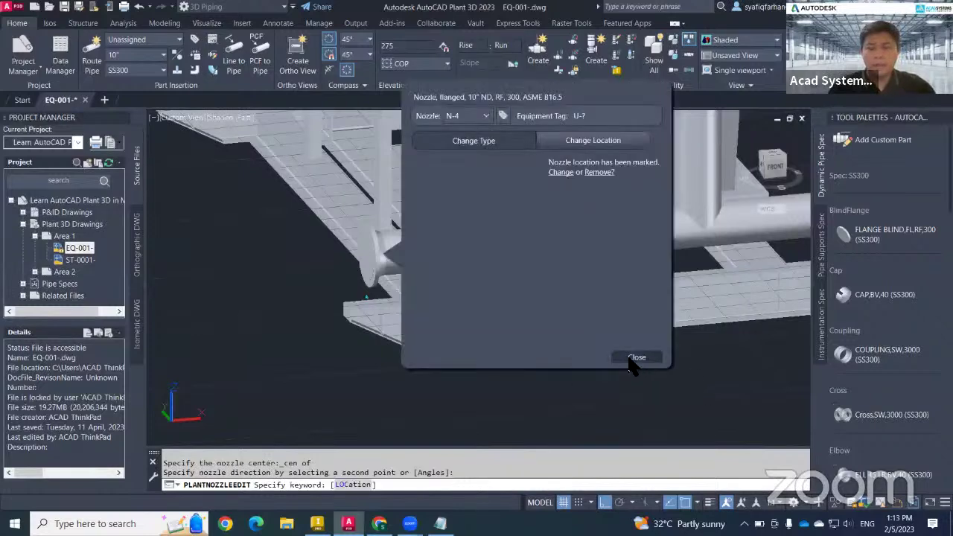
left_click(635, 358)
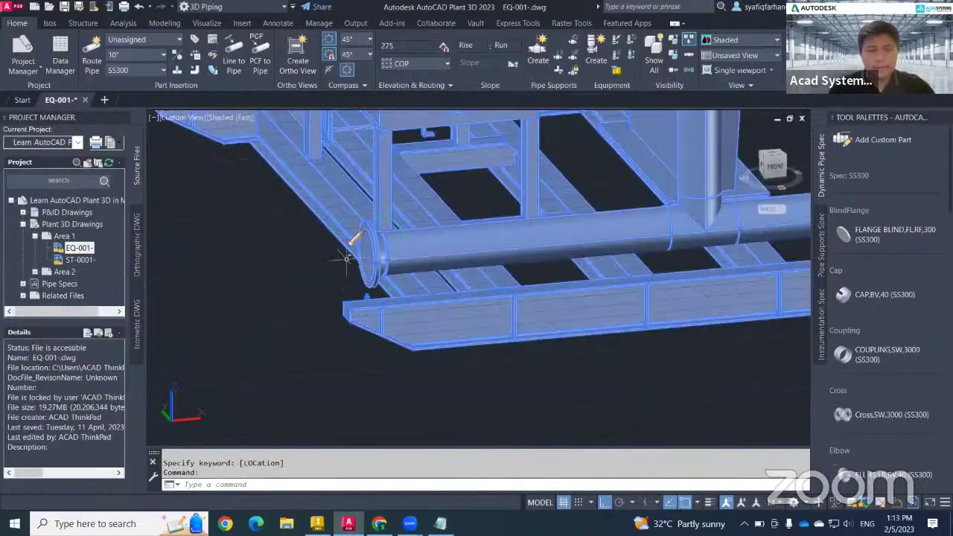
Step: Route a straight 10" SS300 pipe outward from the relocated nozzle N-4 and end the run
left_click(347, 259)
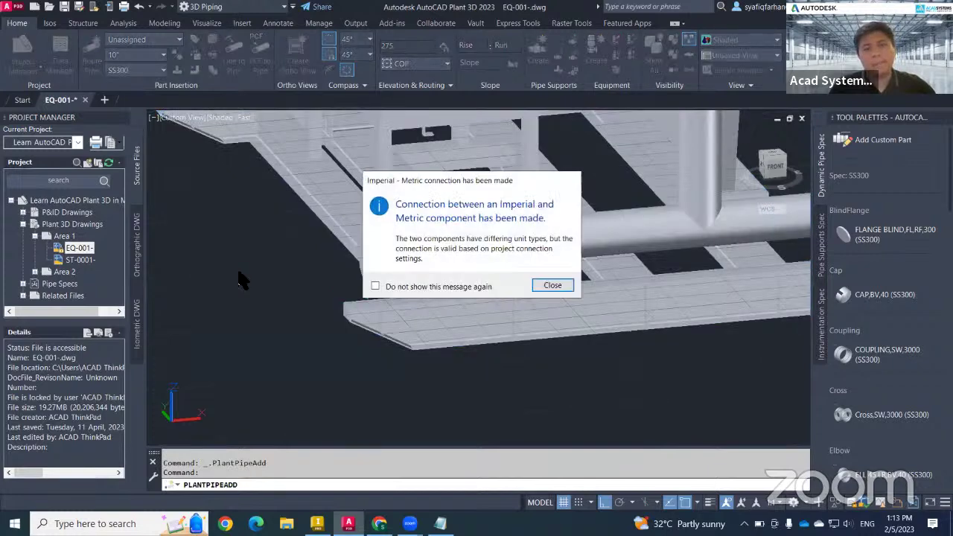
key("Return")
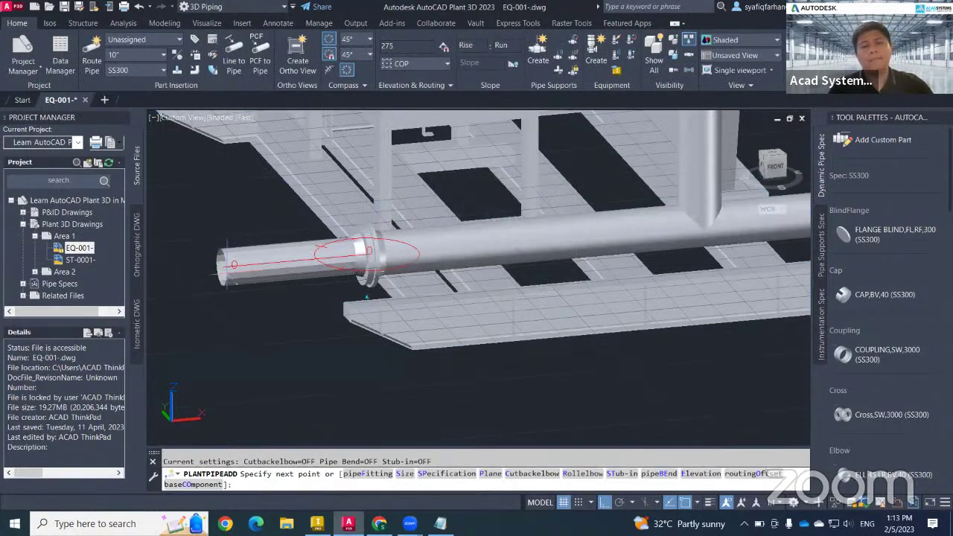
left_click(223, 271)
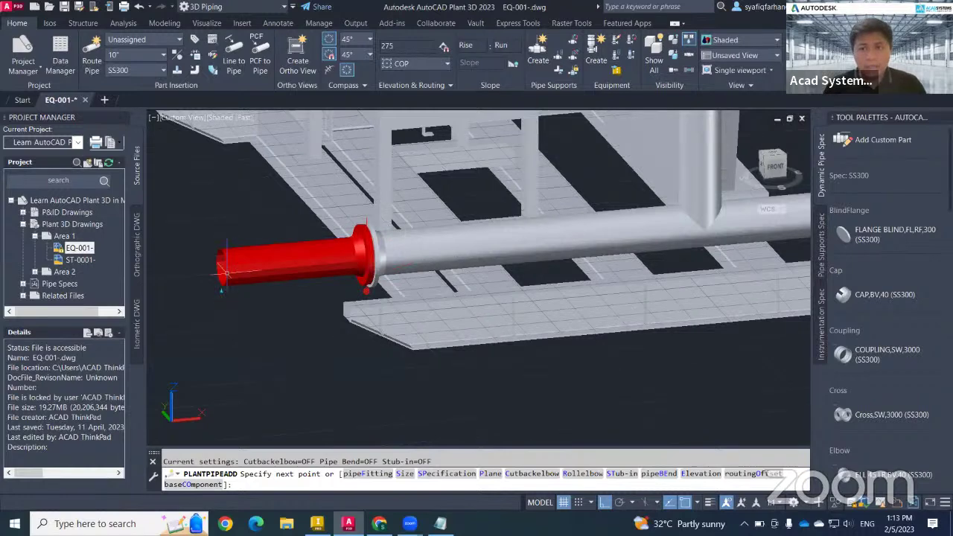
key("Escape")
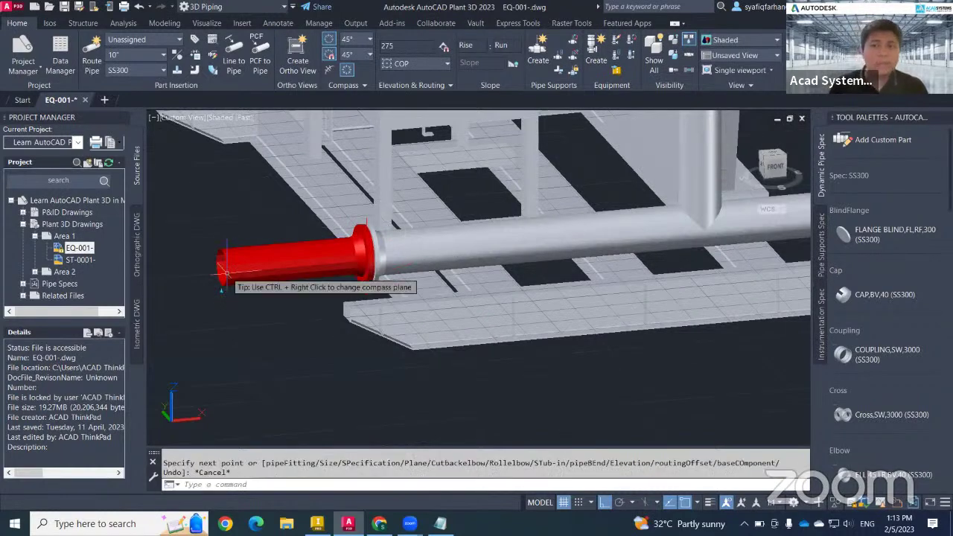